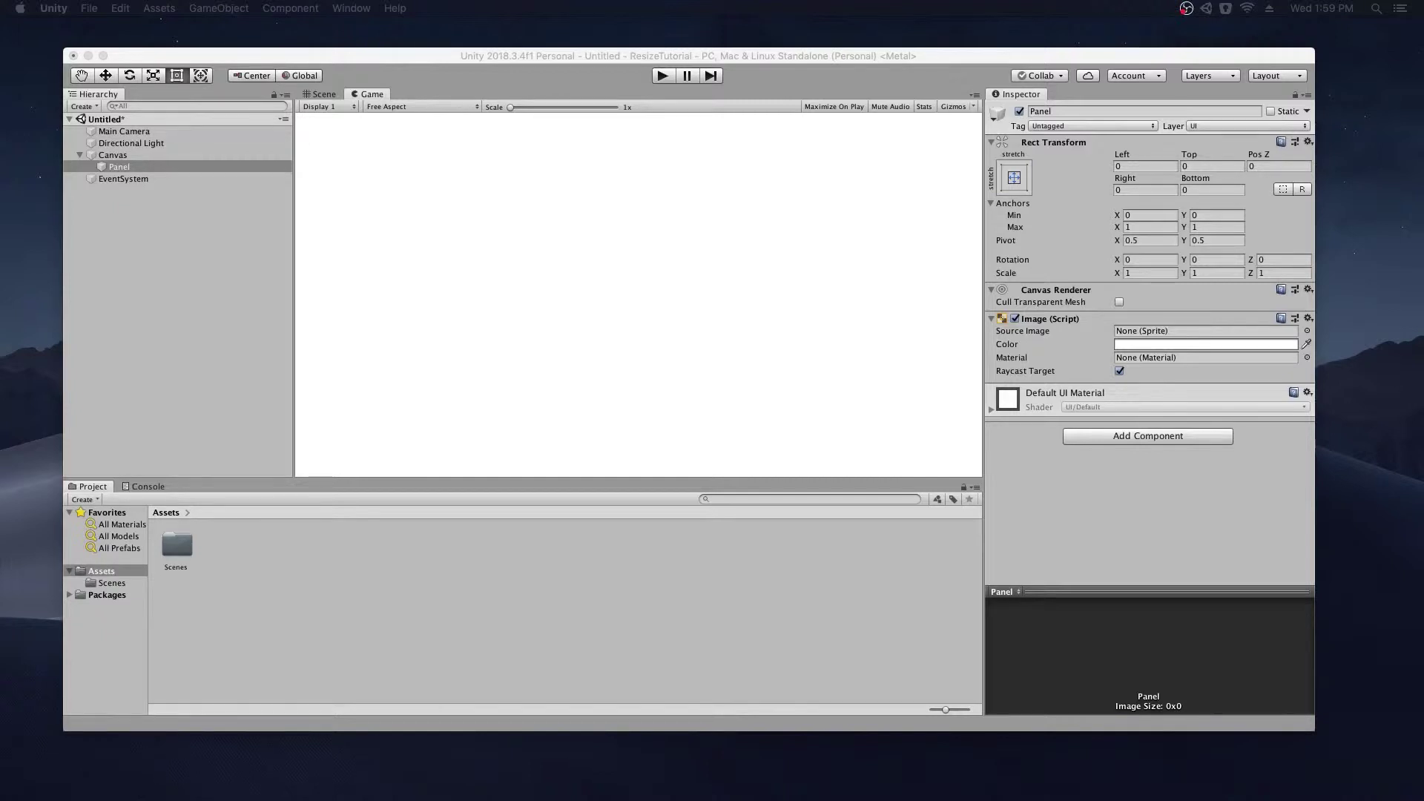
# Select the Canvas in the hierarchy and compare how it appears in the Scene and Game views.
pyautogui.click(714, 294)
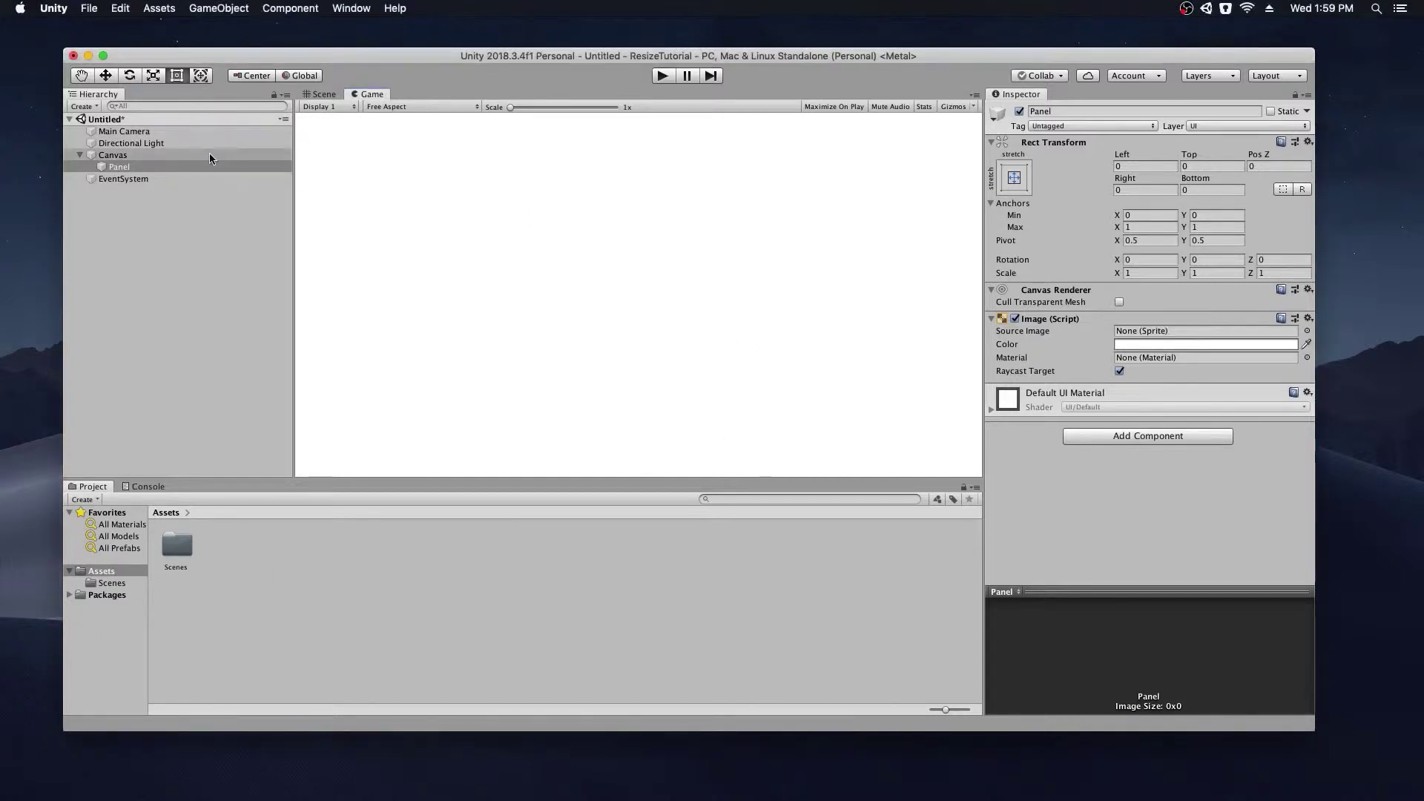
pyautogui.click(127, 157)
pyautogui.click(126, 166)
pyautogui.click(126, 155)
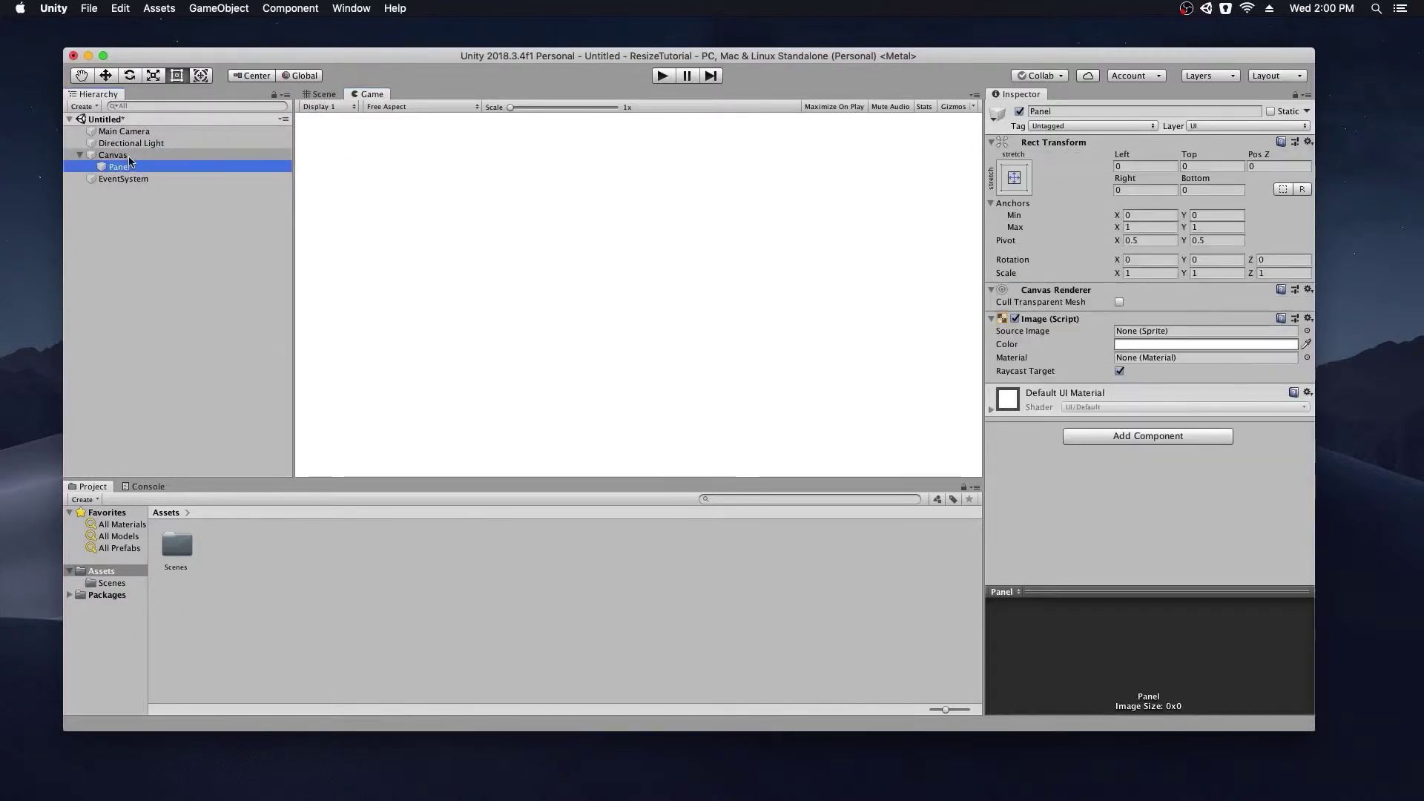
pyautogui.click(319, 94)
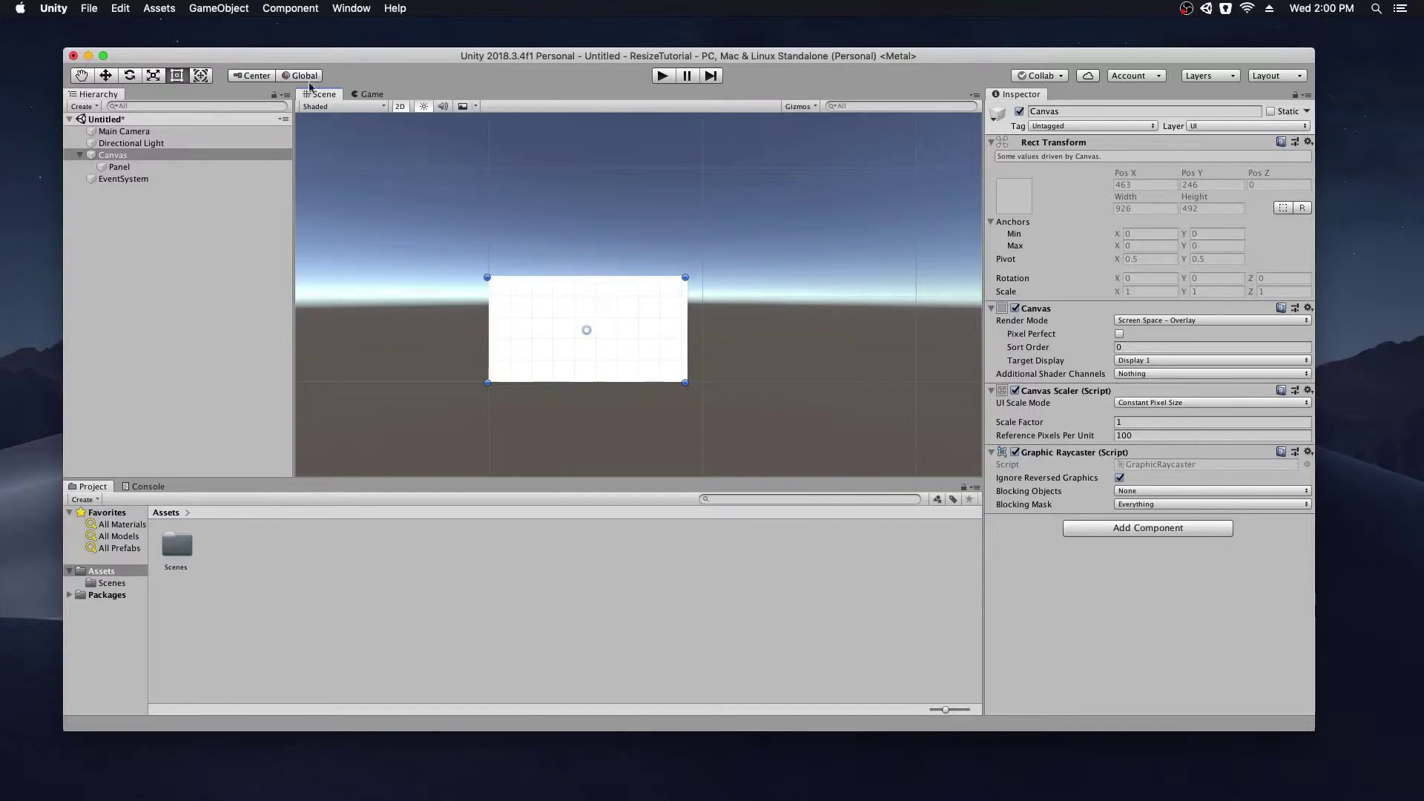
pyautogui.click(370, 96)
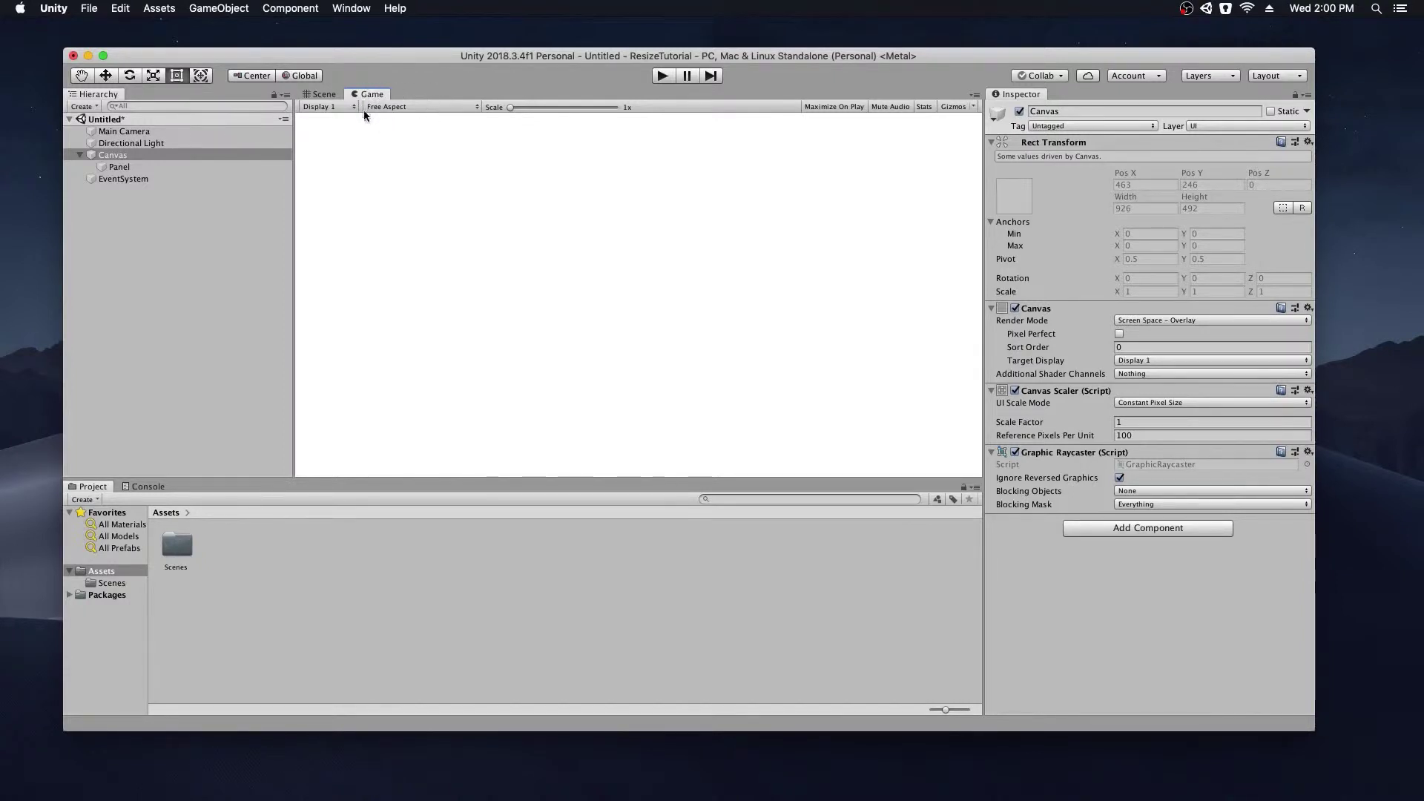
# Preview the Game view at the 5:4, 4:3 and 3:2 aspect ratios, return to 5:4, and check the canvas in the Scene view.
pyautogui.click(399, 107)
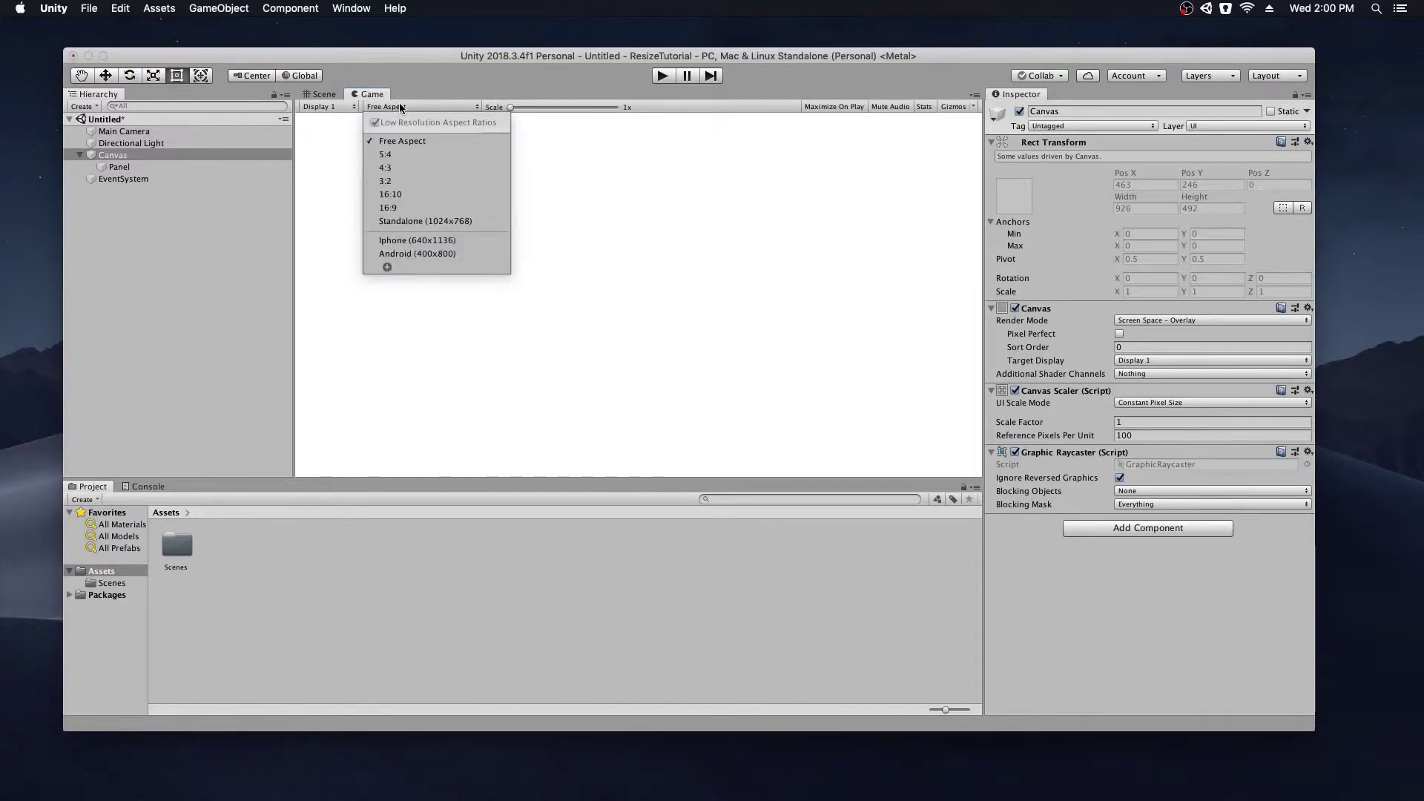
pyautogui.click(399, 108)
pyautogui.click(399, 108)
pyautogui.click(405, 155)
pyautogui.click(406, 112)
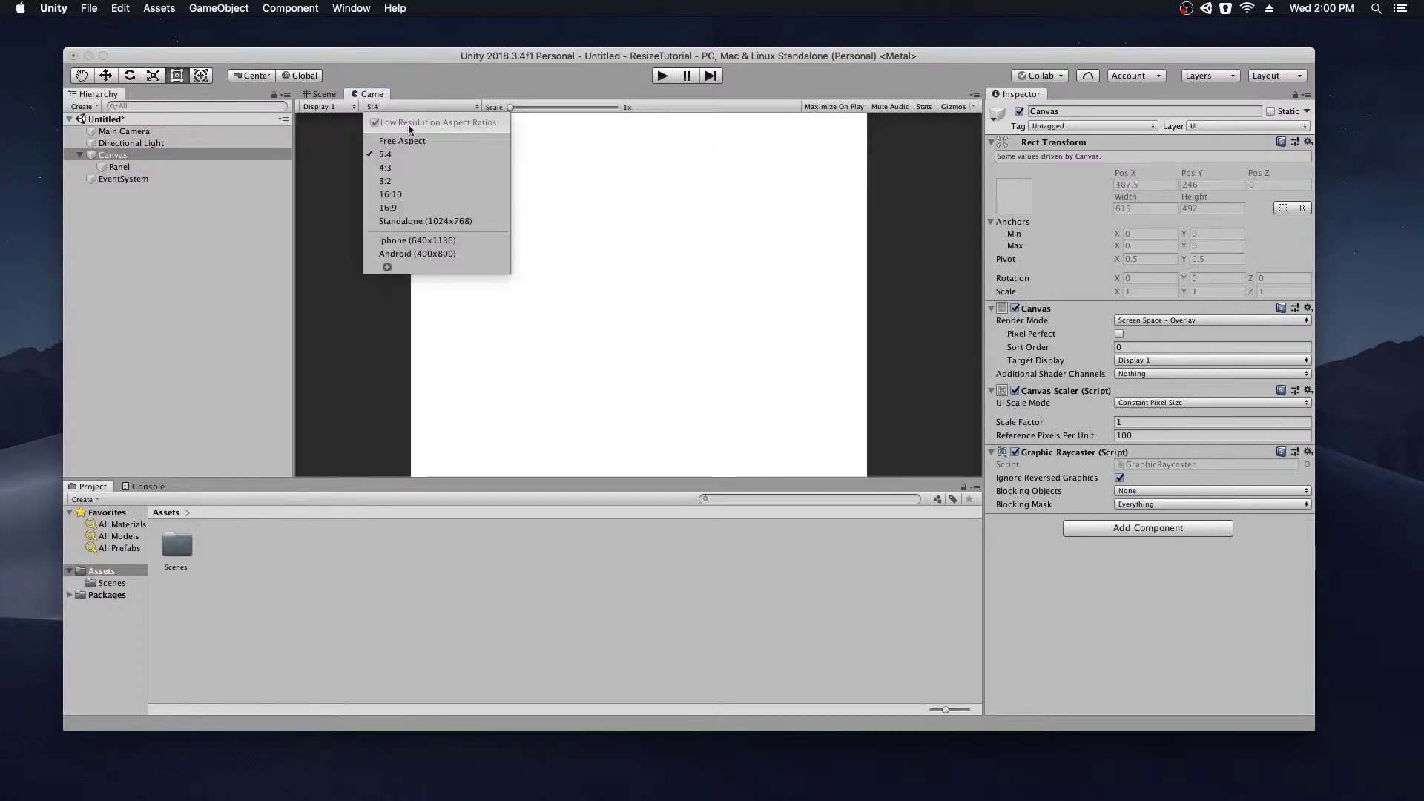
pyautogui.click(408, 167)
pyautogui.click(403, 115)
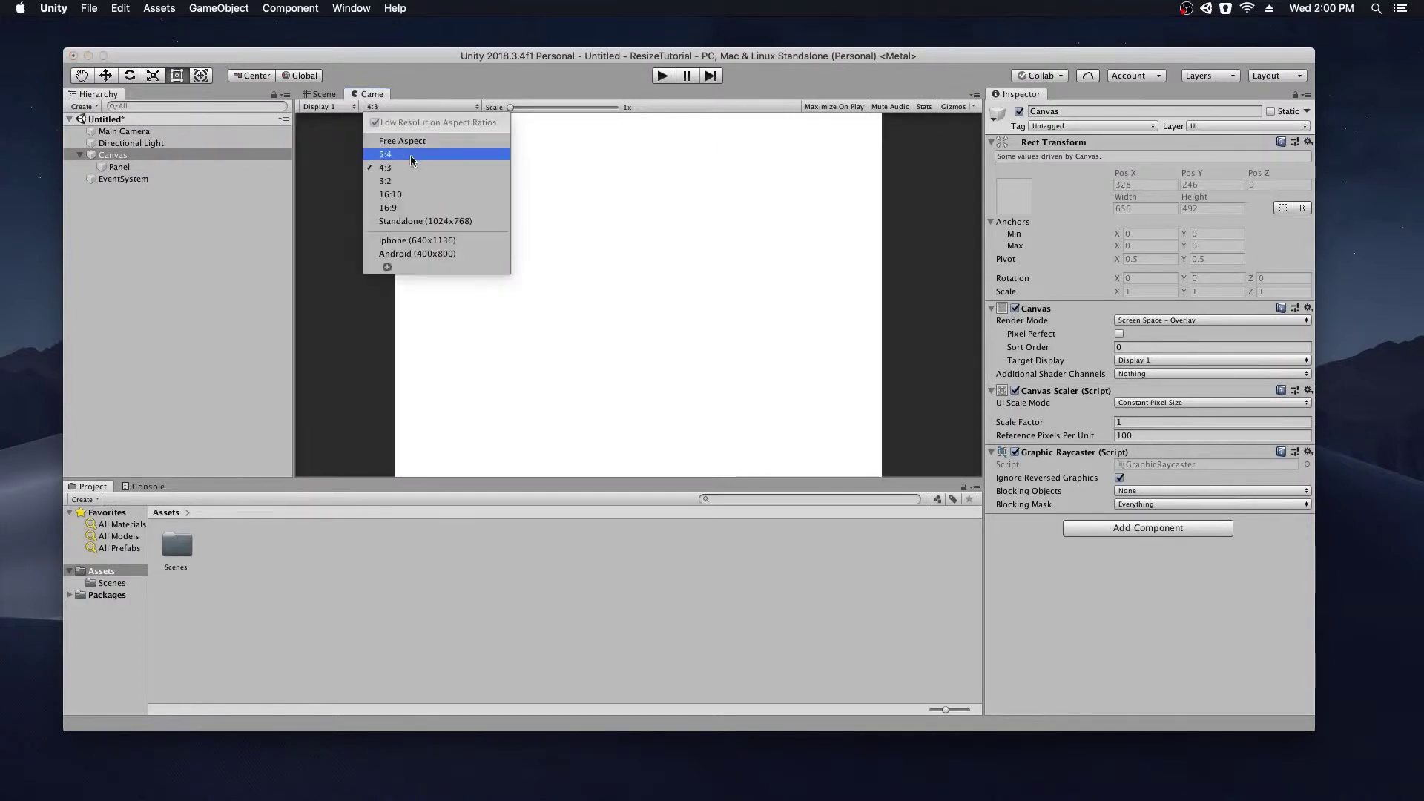
pyautogui.click(411, 154)
pyautogui.click(407, 109)
pyautogui.click(405, 181)
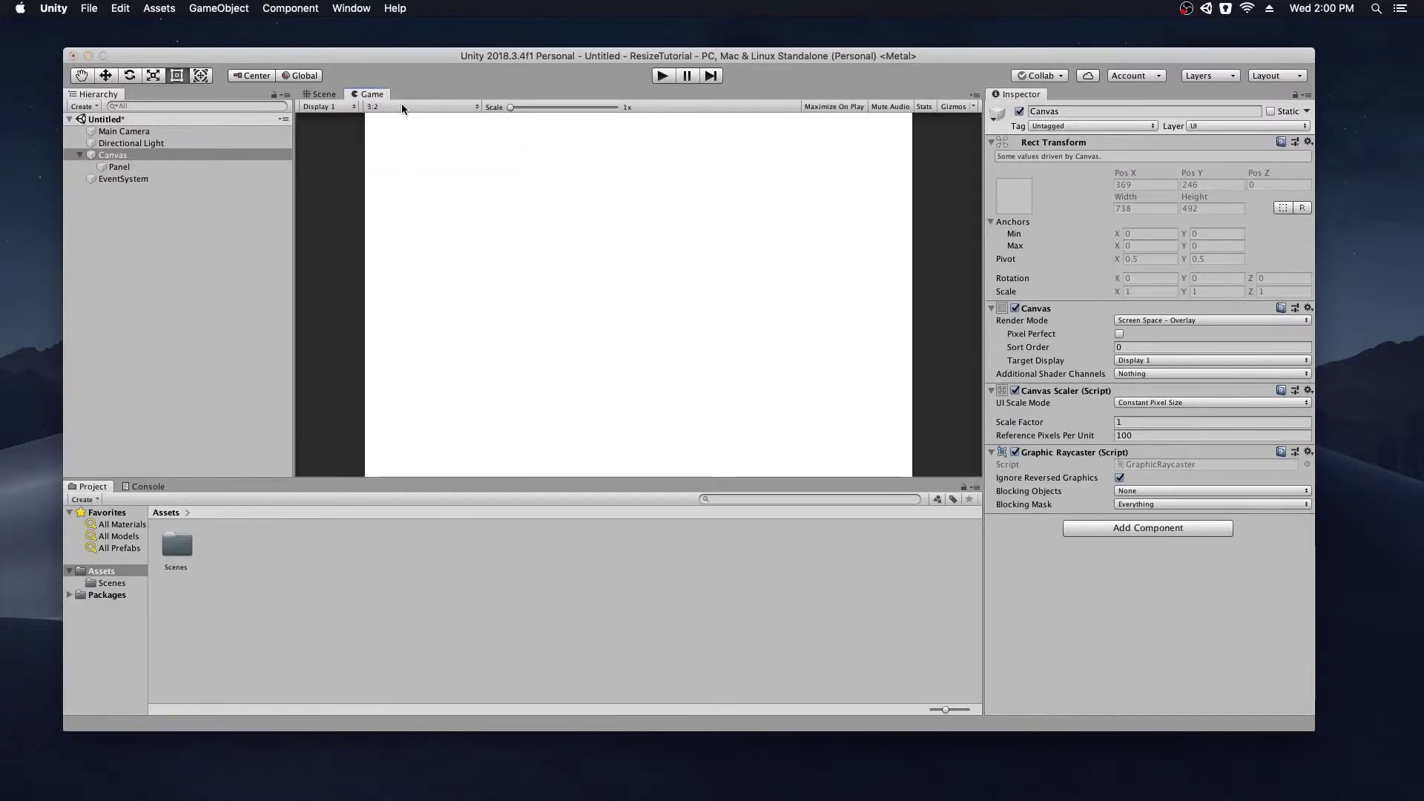
pyautogui.click(402, 107)
pyautogui.click(403, 153)
pyautogui.click(334, 93)
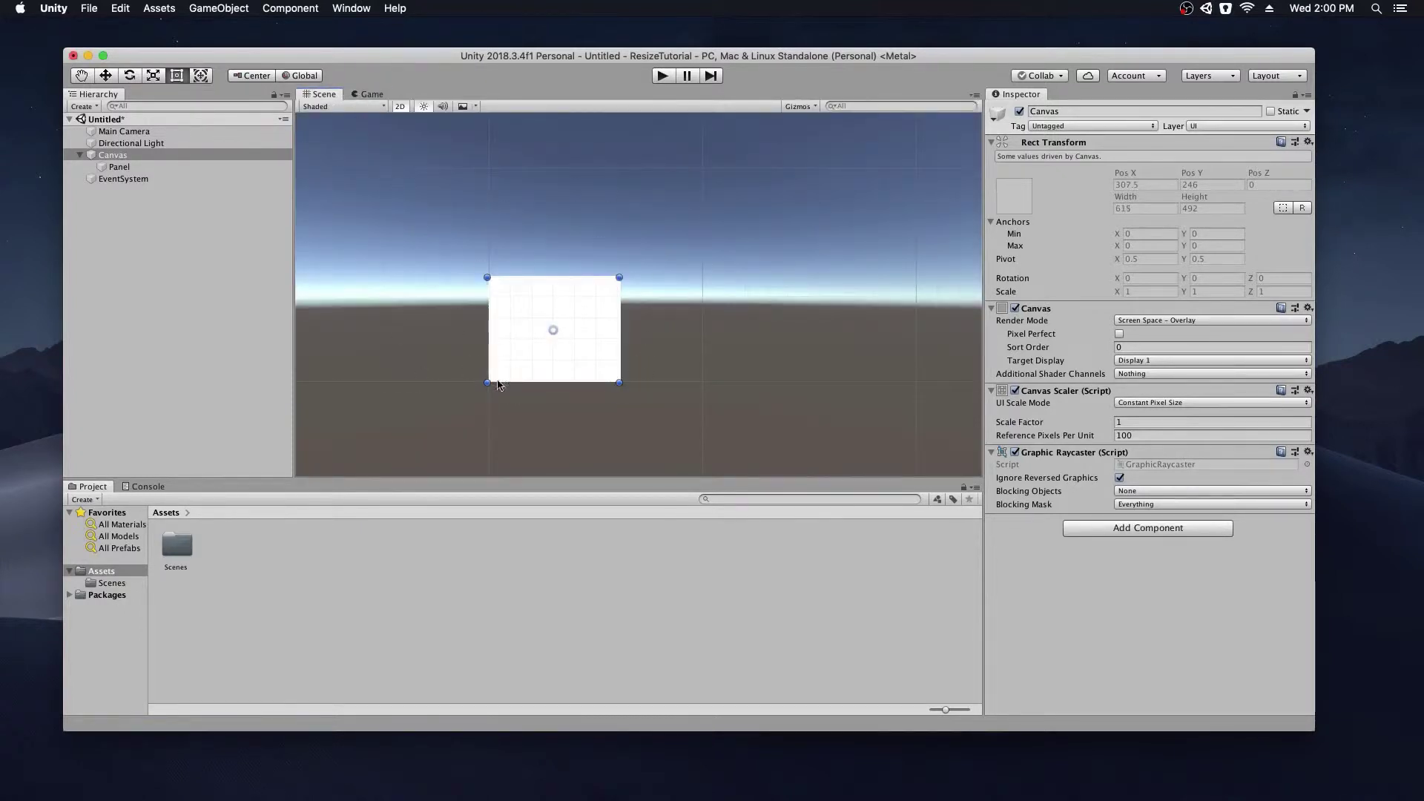
# Switch the Game view to Standalone (1024x768) and check the canvas shape in the Scene view.
pyautogui.click(356, 94)
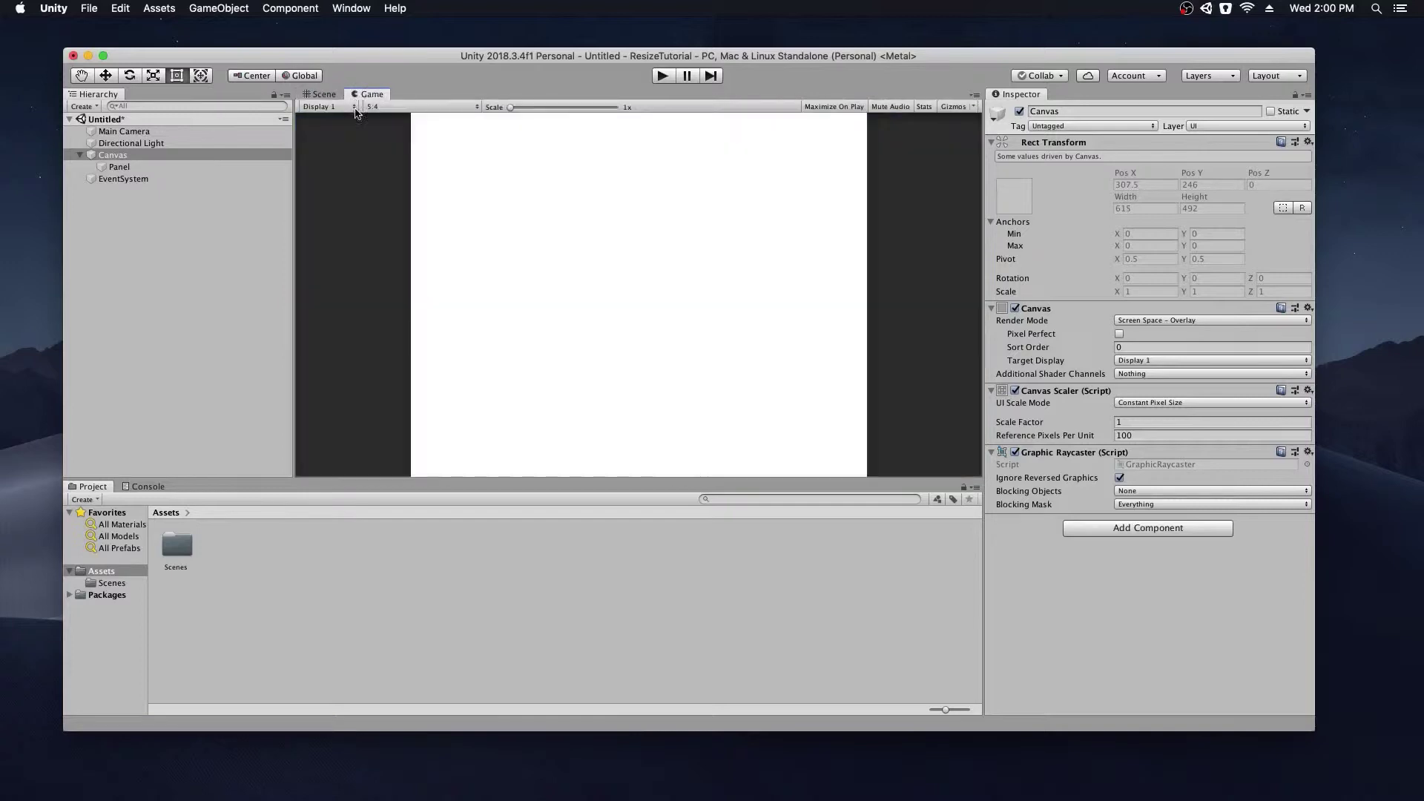
pyautogui.click(375, 108)
pyautogui.click(392, 221)
pyautogui.click(326, 94)
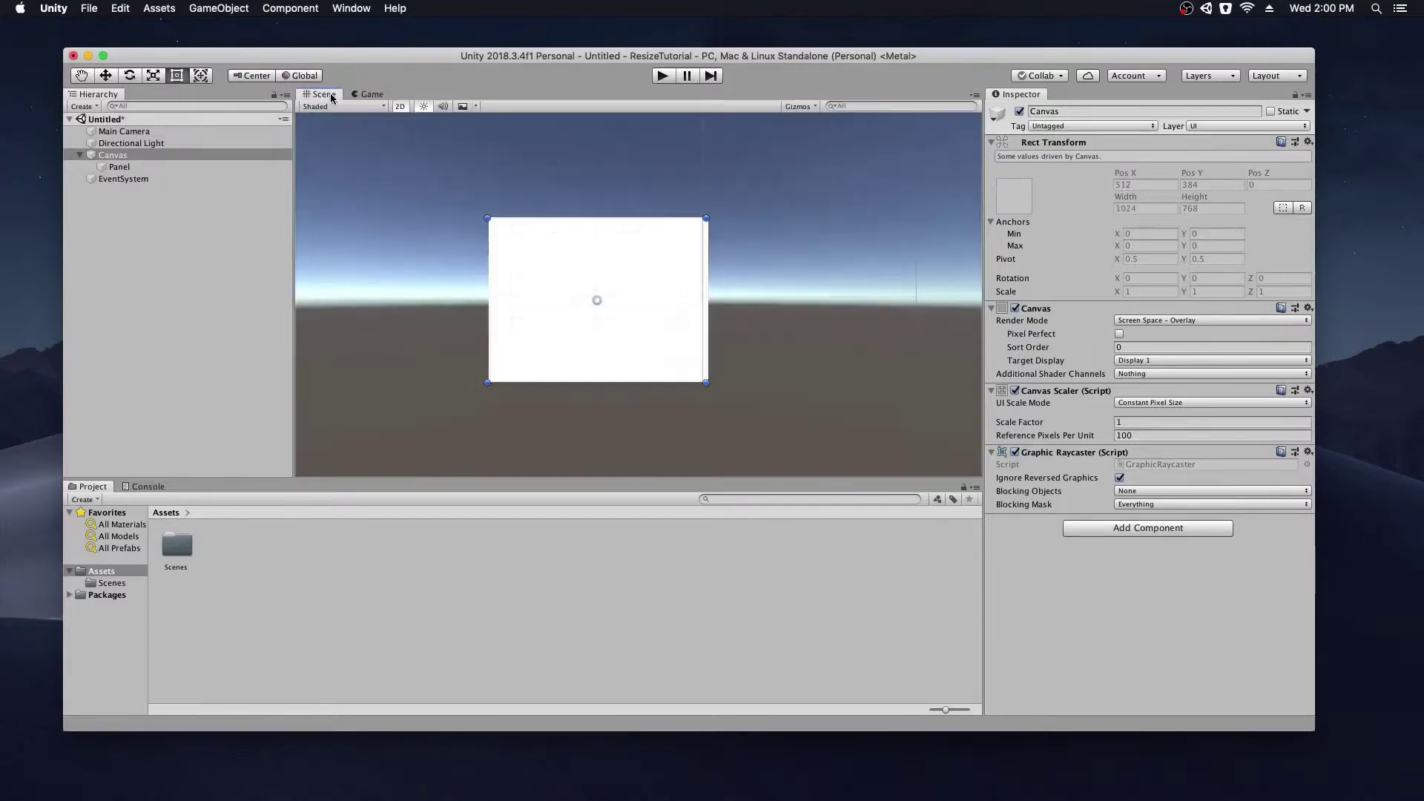
# Preview the Game view at the Iphone (640x1136) and Android (400x800) resolutions, ending on the Iphone one.
pyautogui.click(365, 95)
pyautogui.click(394, 107)
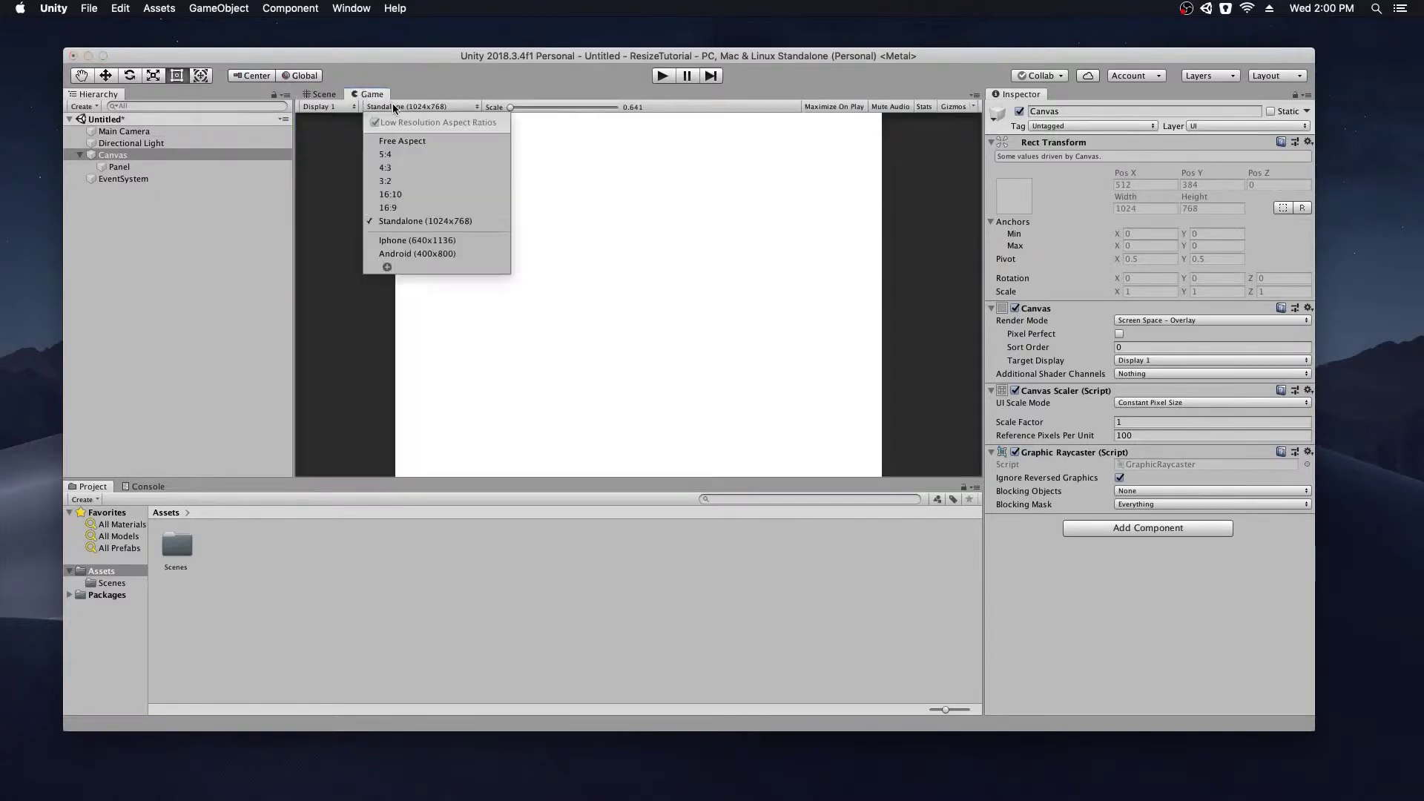
pyautogui.click(424, 241)
pyautogui.click(375, 109)
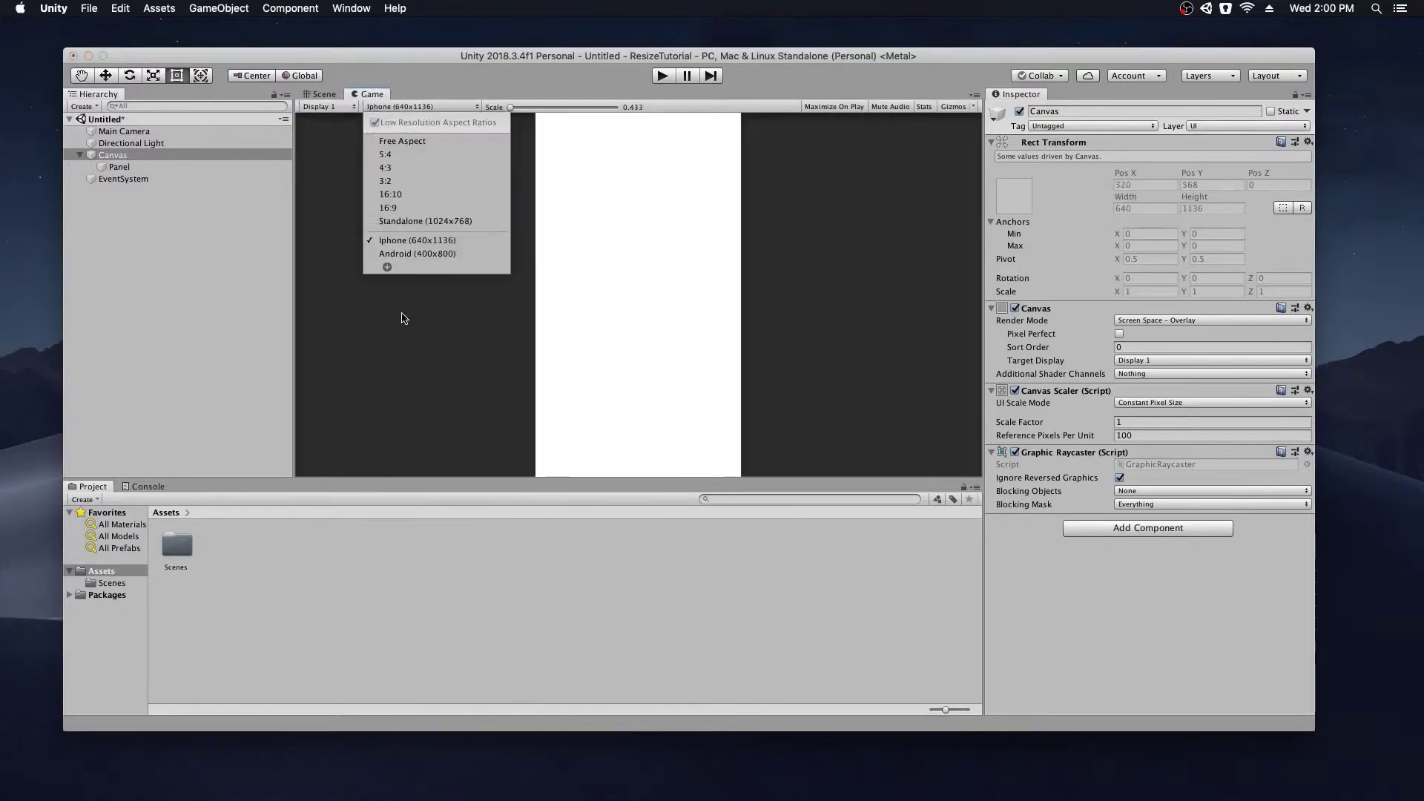
pyautogui.click(415, 256)
pyautogui.click(392, 108)
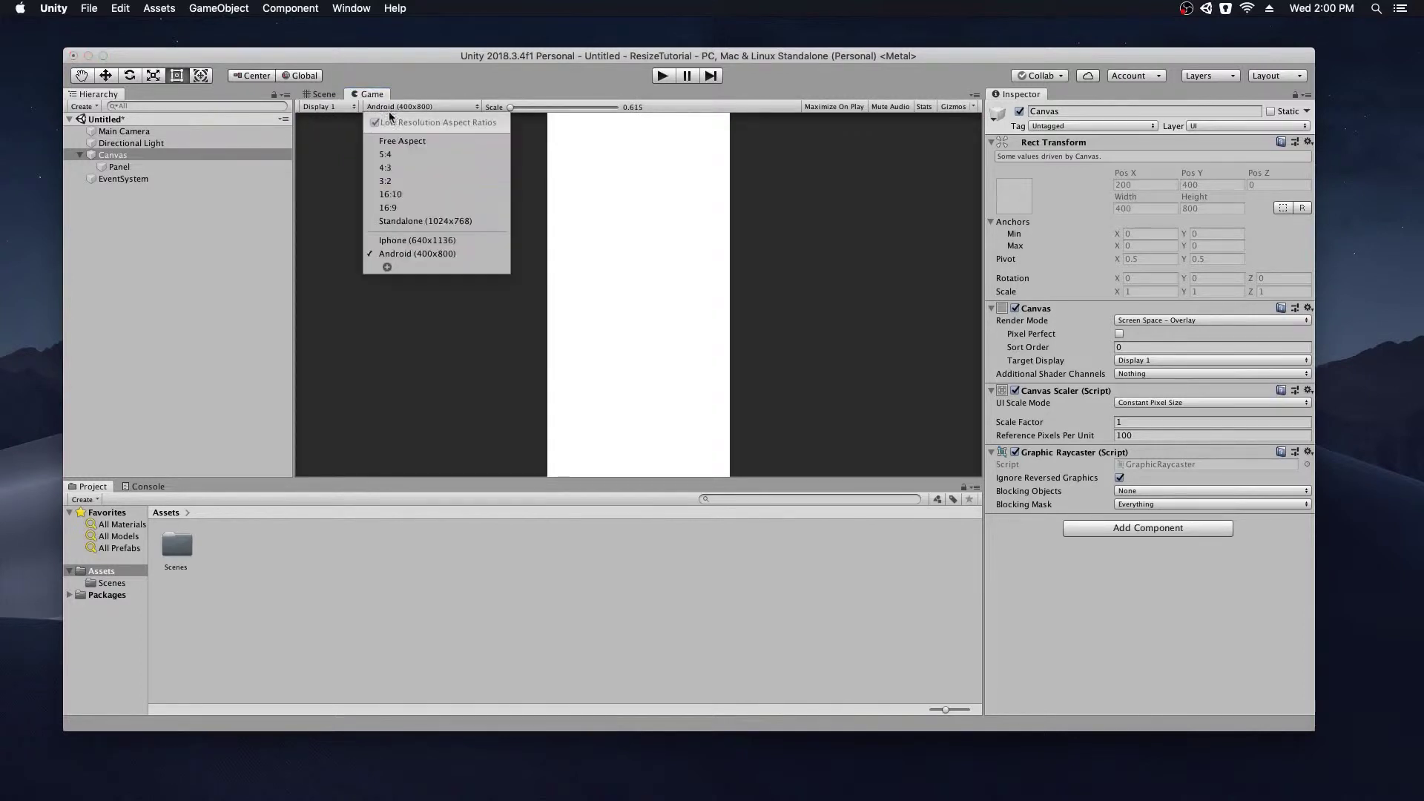
pyautogui.click(408, 236)
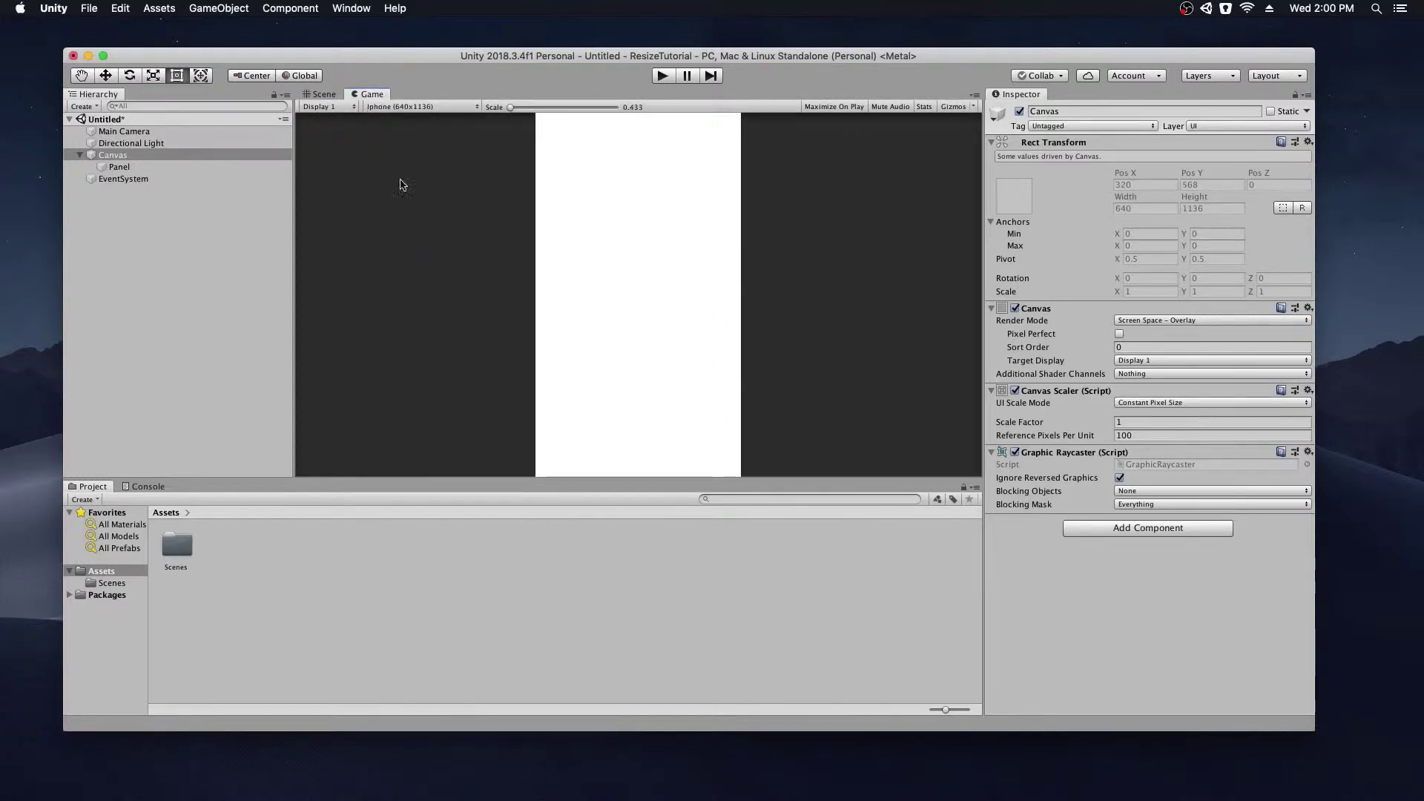
# Start a custom Game view size labelled NewResolution with the type Fixed Resolution.
pyautogui.click(404, 108)
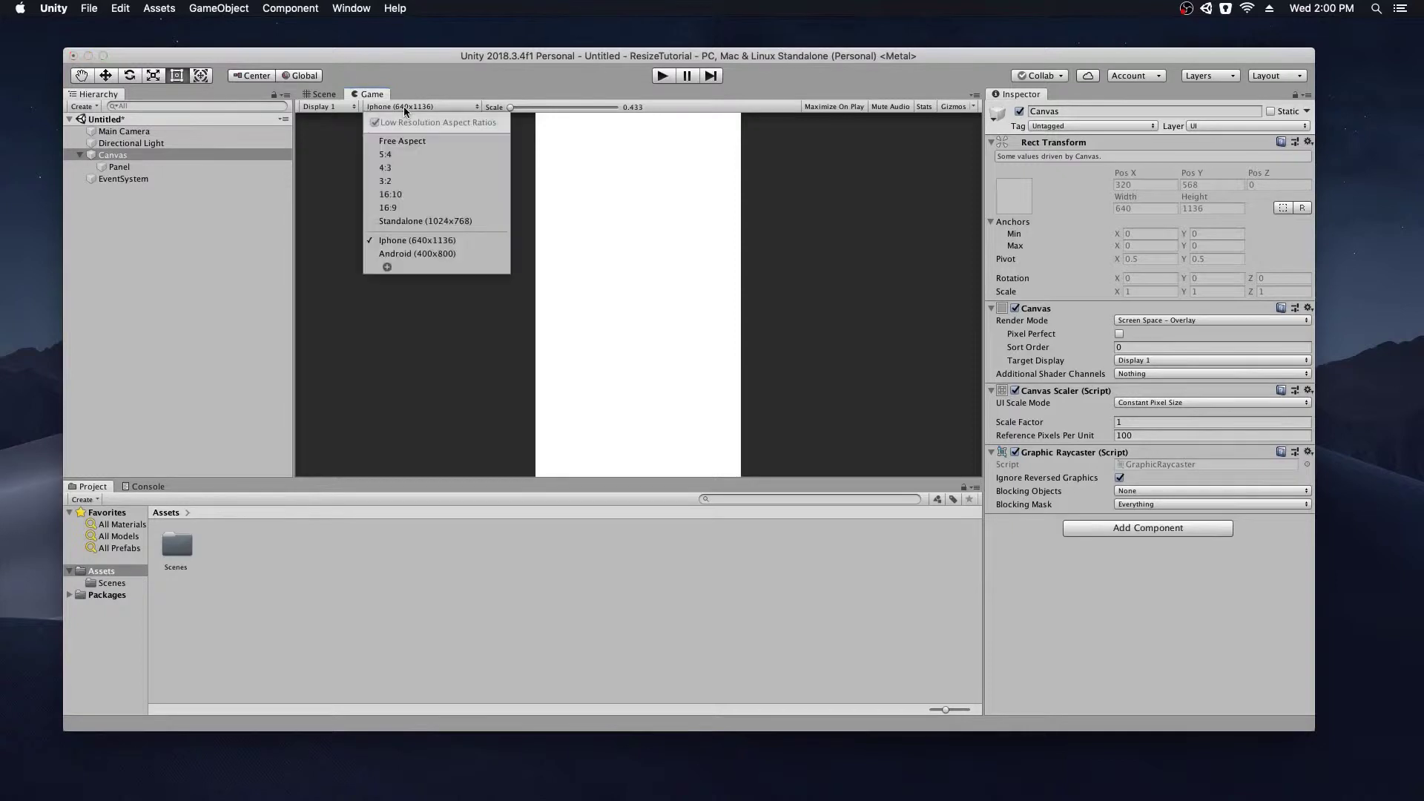
pyautogui.click(387, 268)
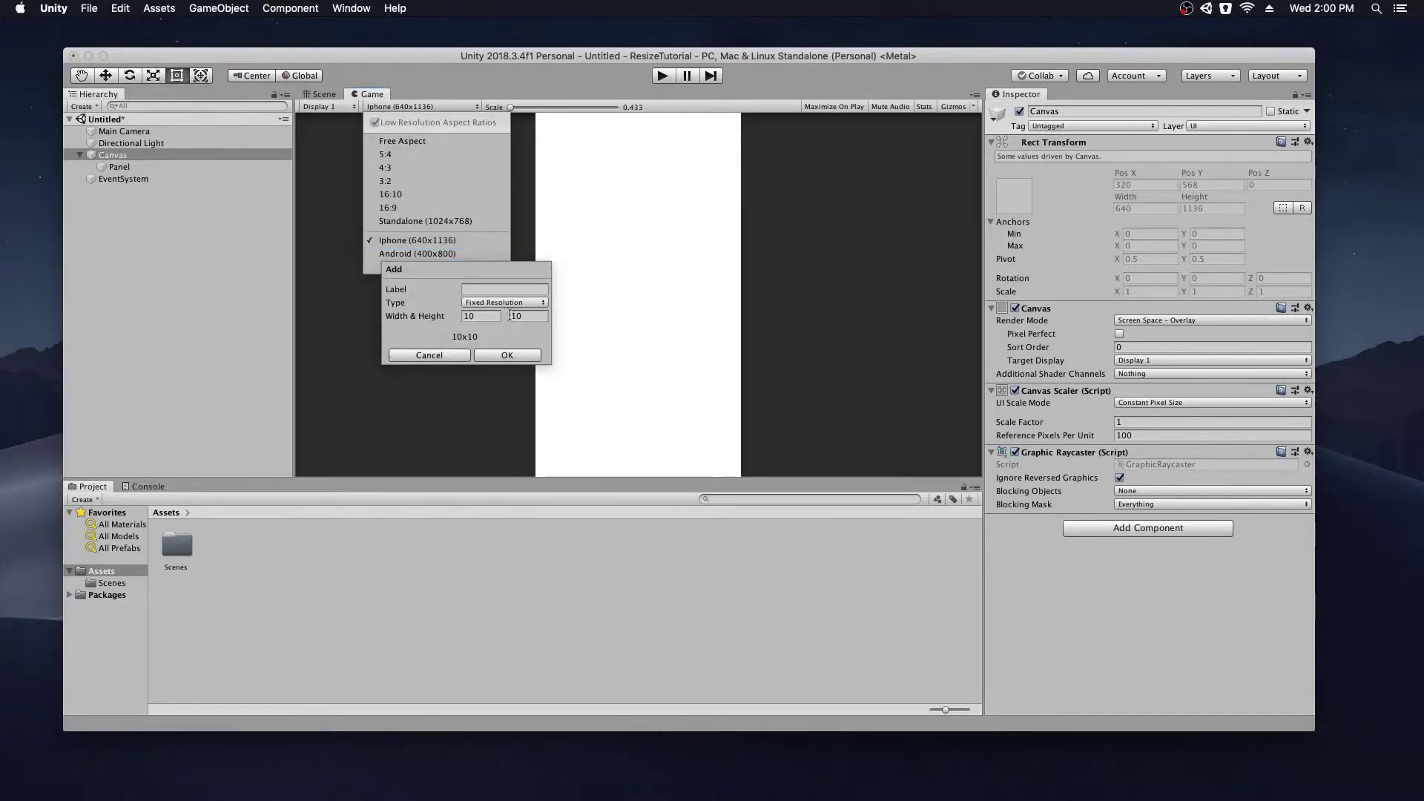
pyautogui.click(485, 289)
pyautogui.write('New')
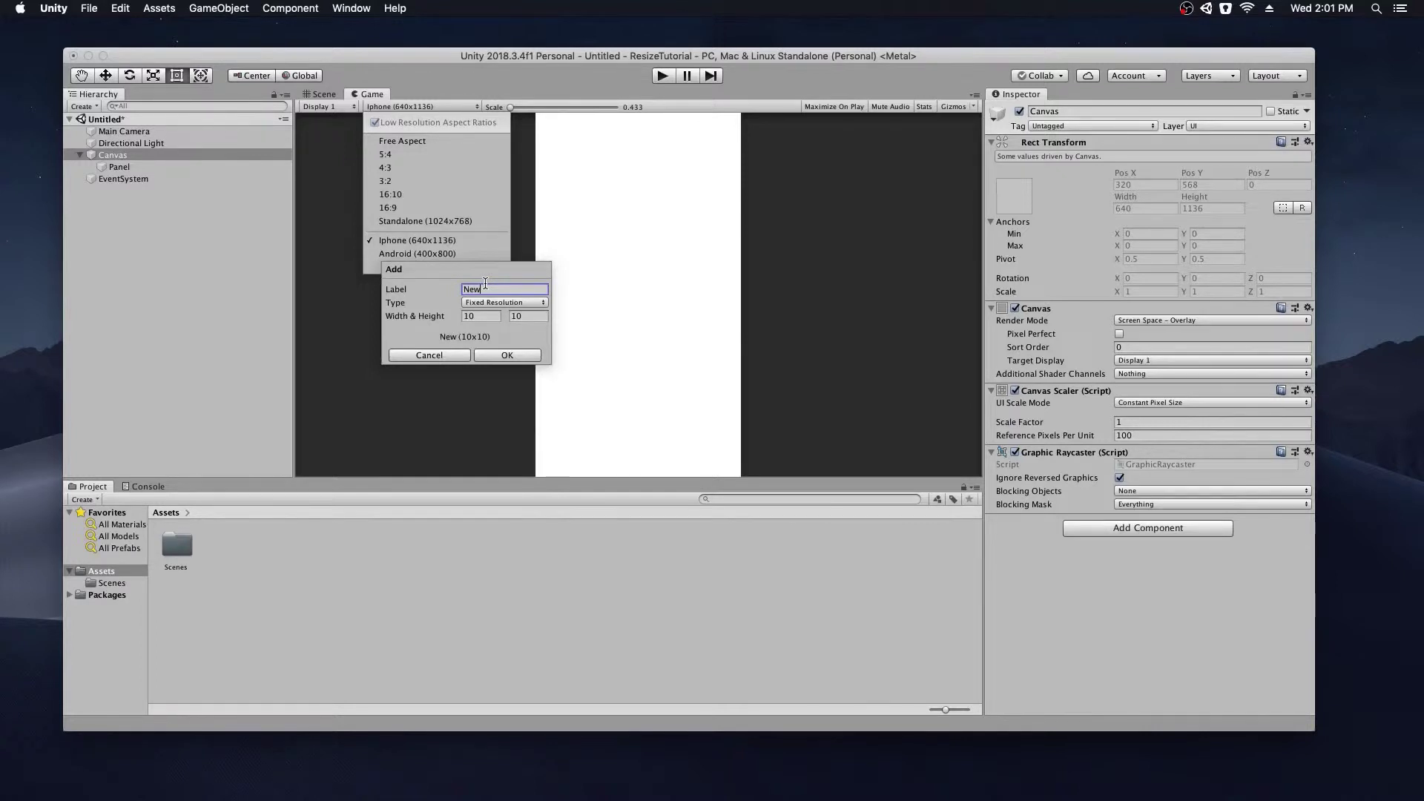
pyautogui.write('Resolution')
pyautogui.click(481, 303)
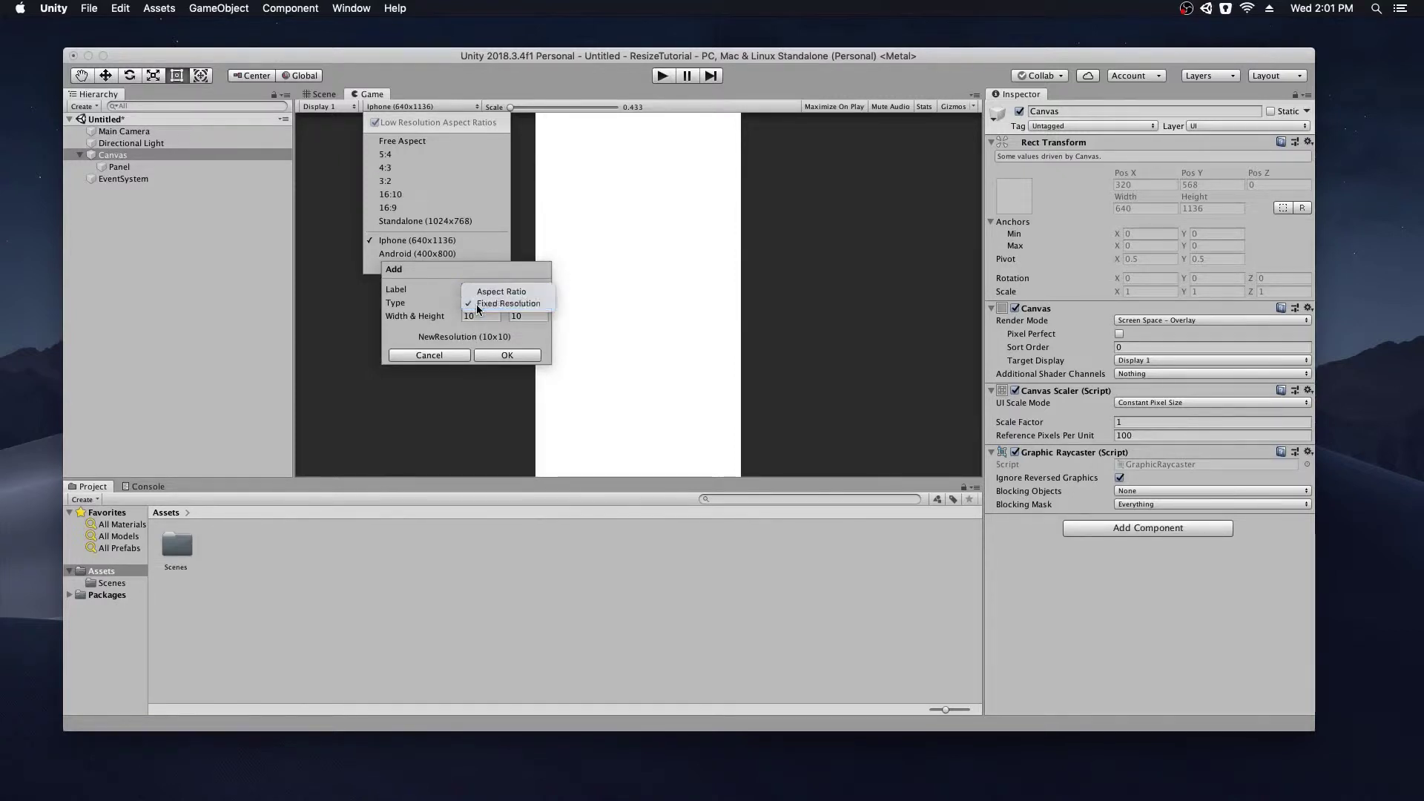
pyautogui.click(480, 306)
# Set the custom Game view size to 450 wide and 870 high, and save it.
pyautogui.click(487, 315)
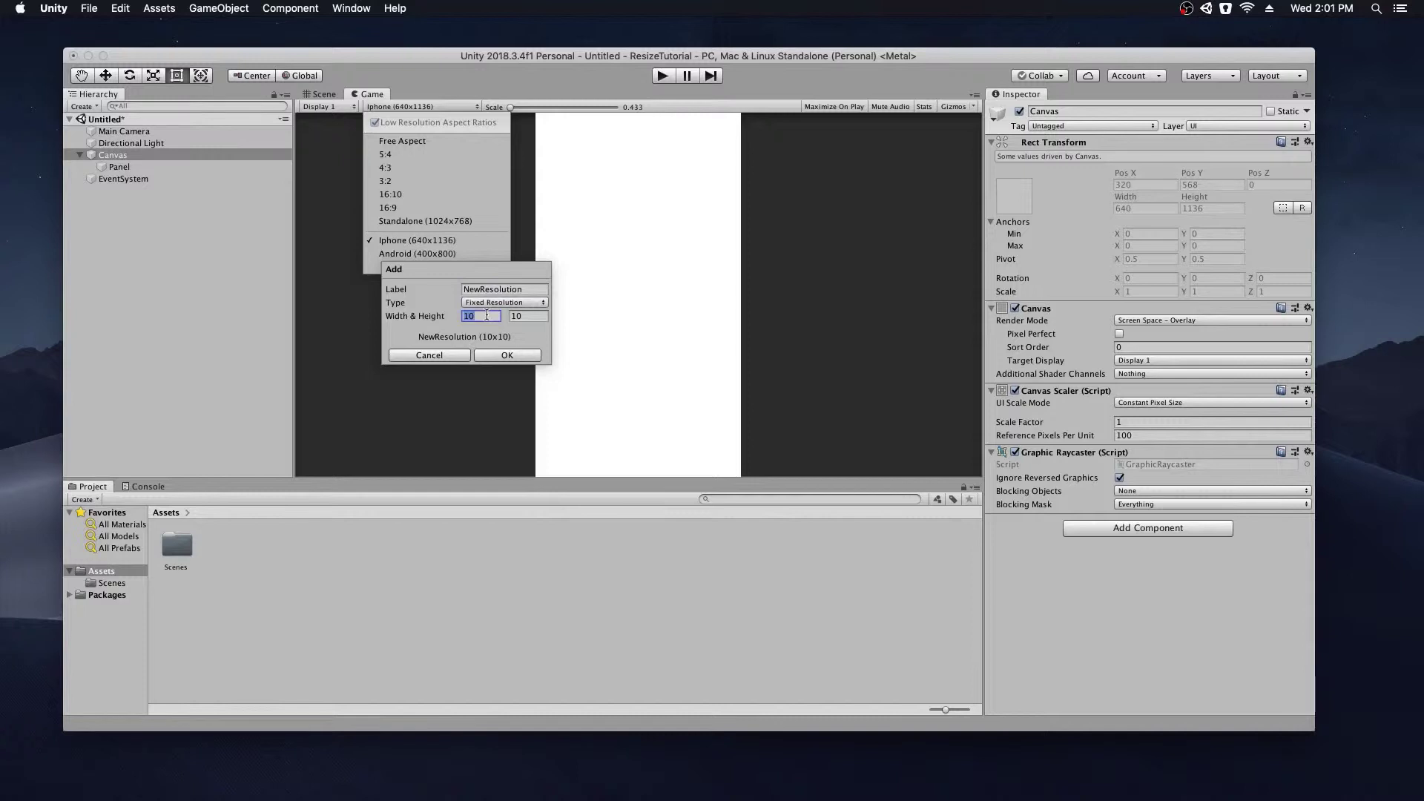
pyautogui.write('450')
pyautogui.click(537, 313)
pyautogui.write('87')
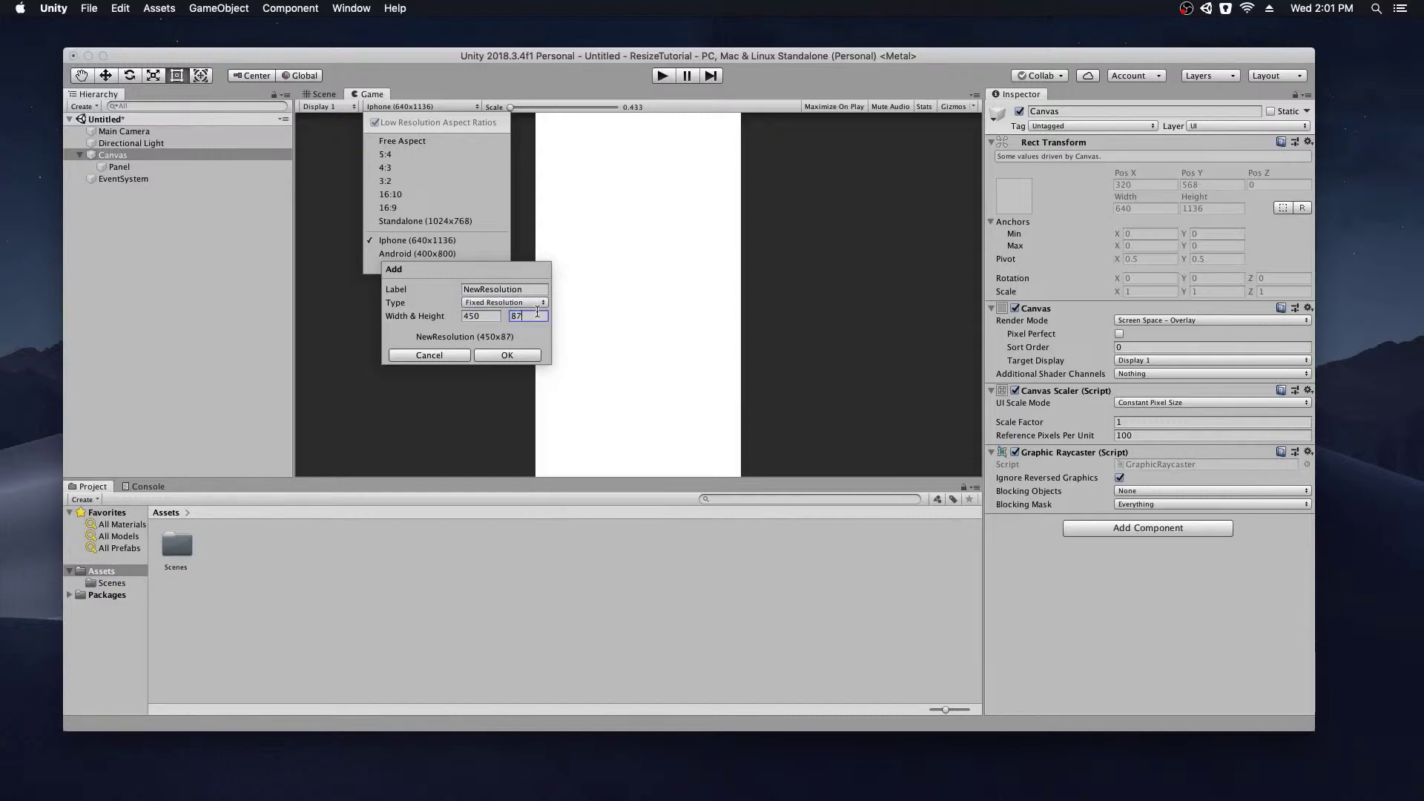
pyautogui.write('0')
pyautogui.click(503, 356)
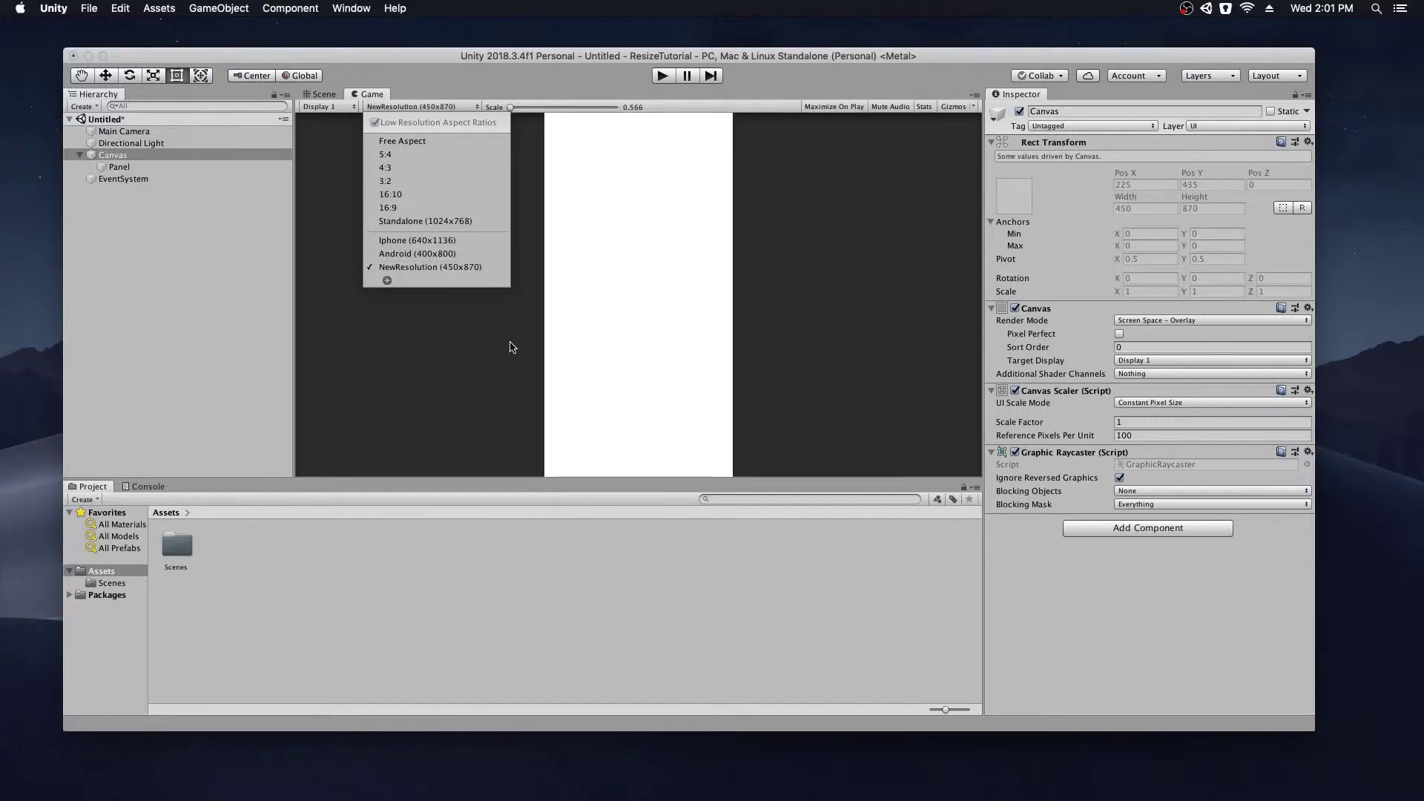
pyautogui.click(513, 345)
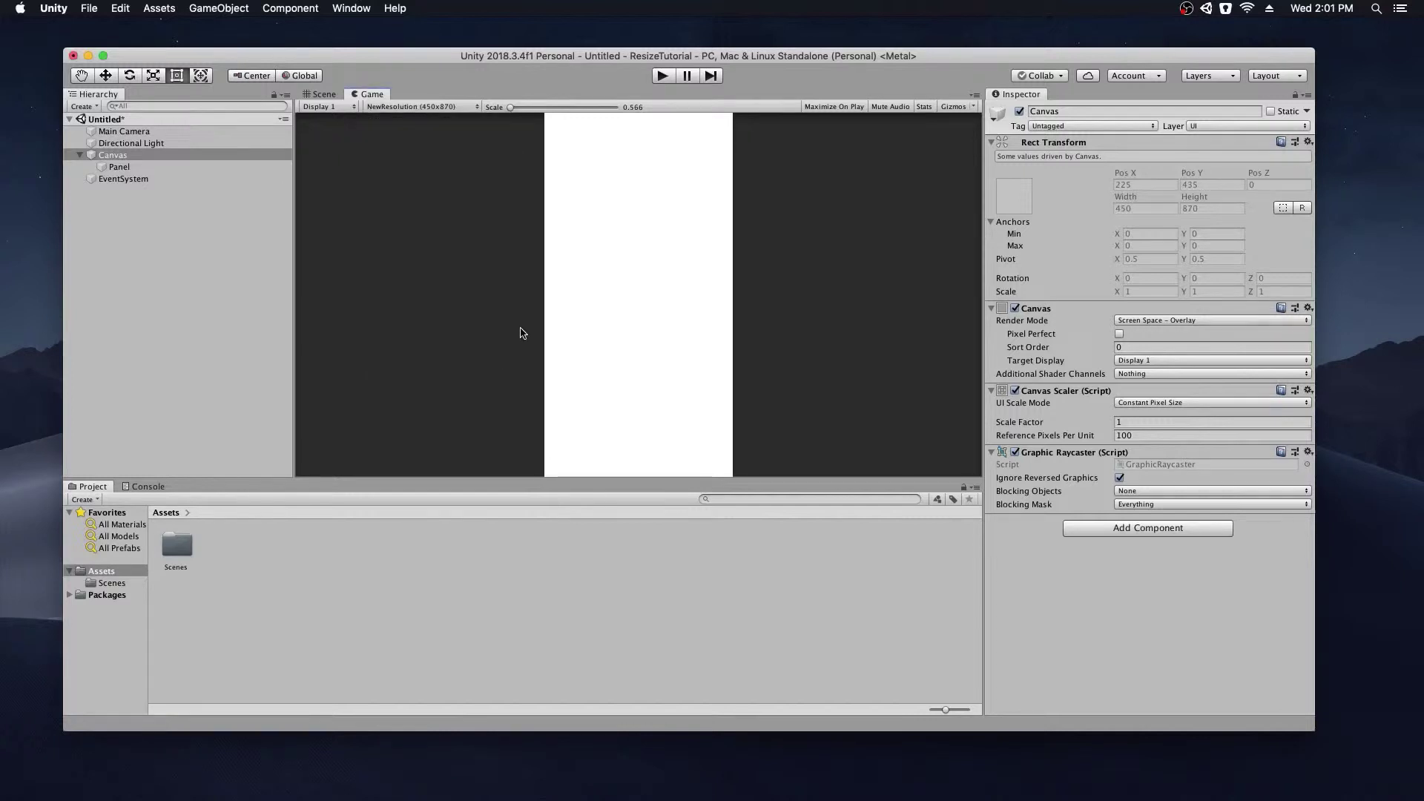
# Switch the Game view to Android (400x800) and set the Canvas Scaler's UI scale mode to Scale With Screen Size.
pyautogui.click(402, 108)
pyautogui.click(368, 255)
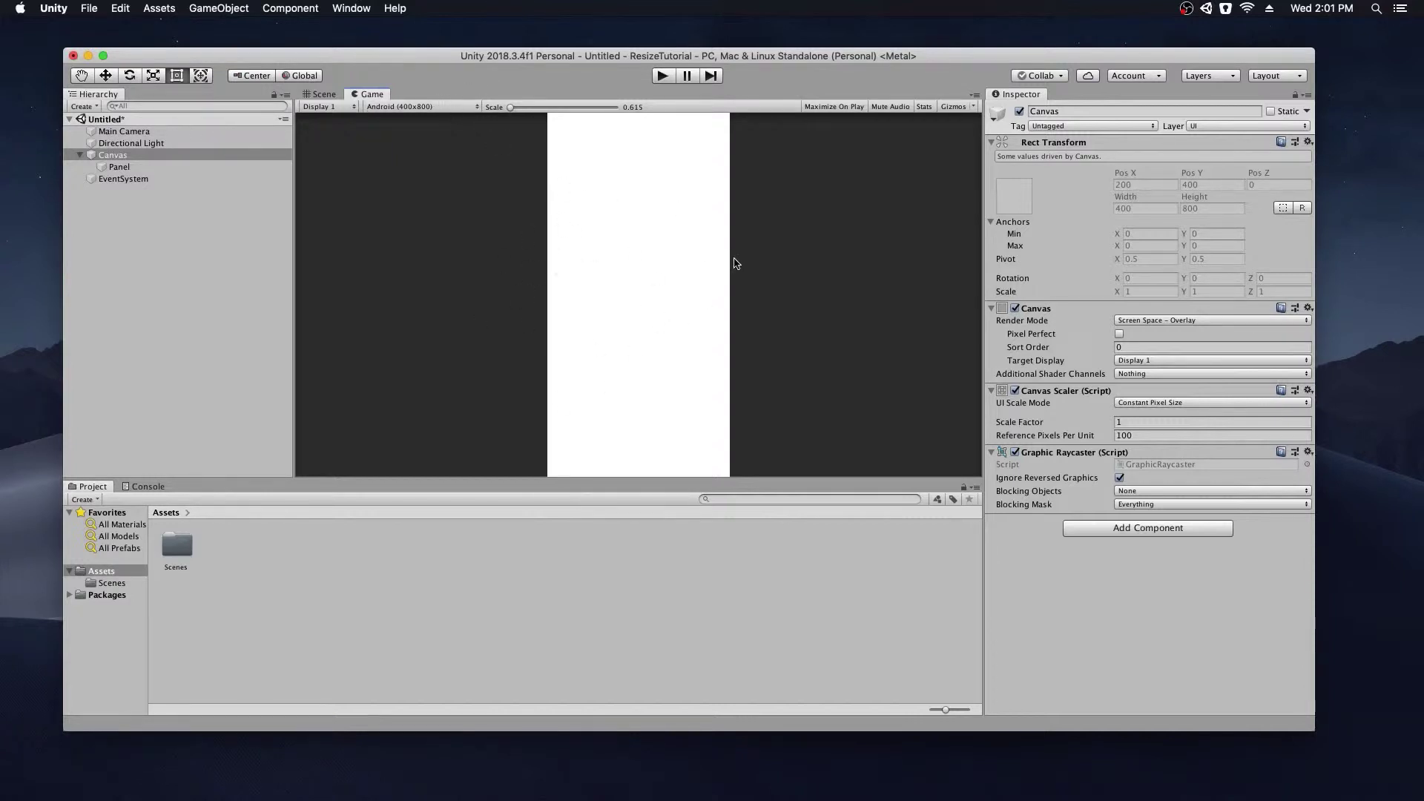
pyautogui.click(165, 155)
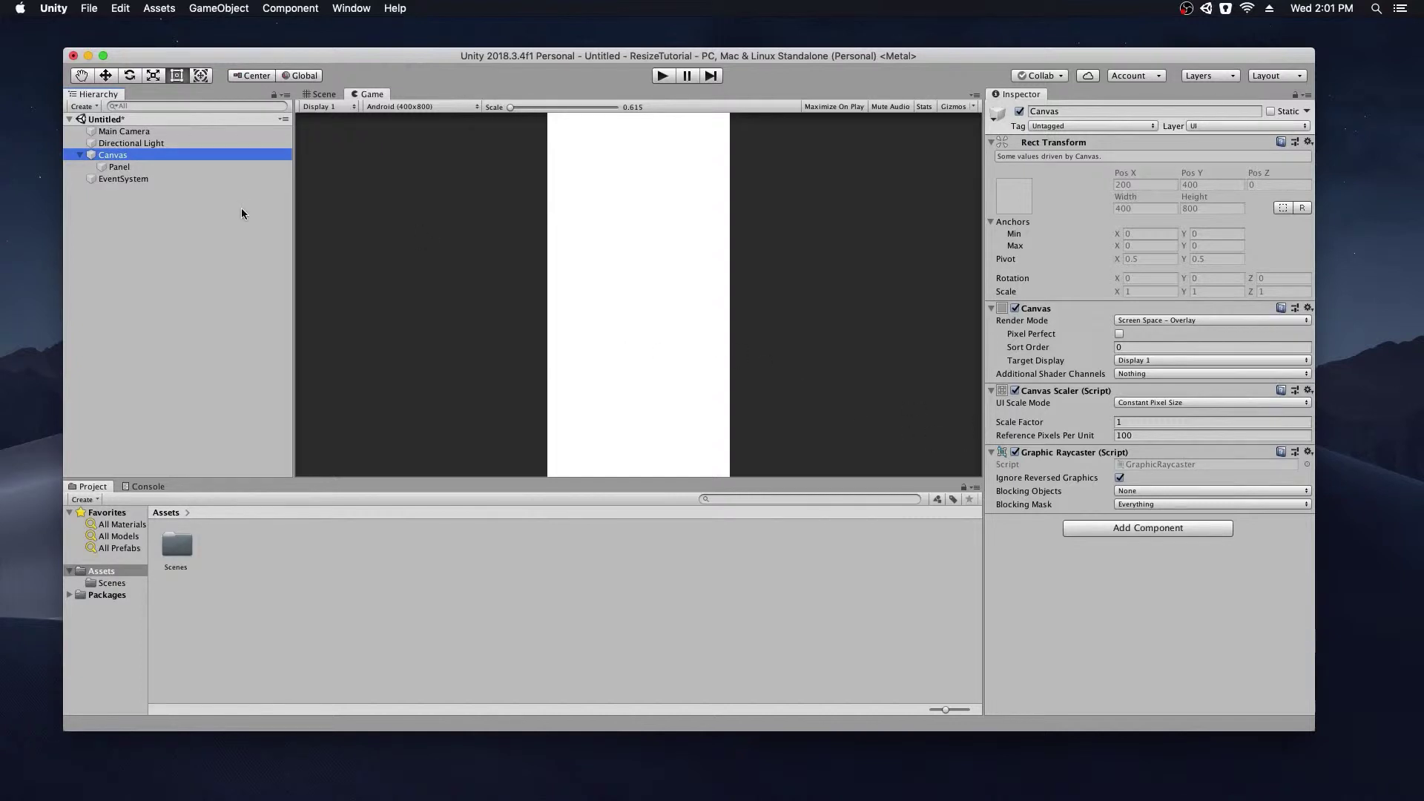
pyautogui.click(132, 164)
pyautogui.click(142, 156)
pyautogui.click(1124, 404)
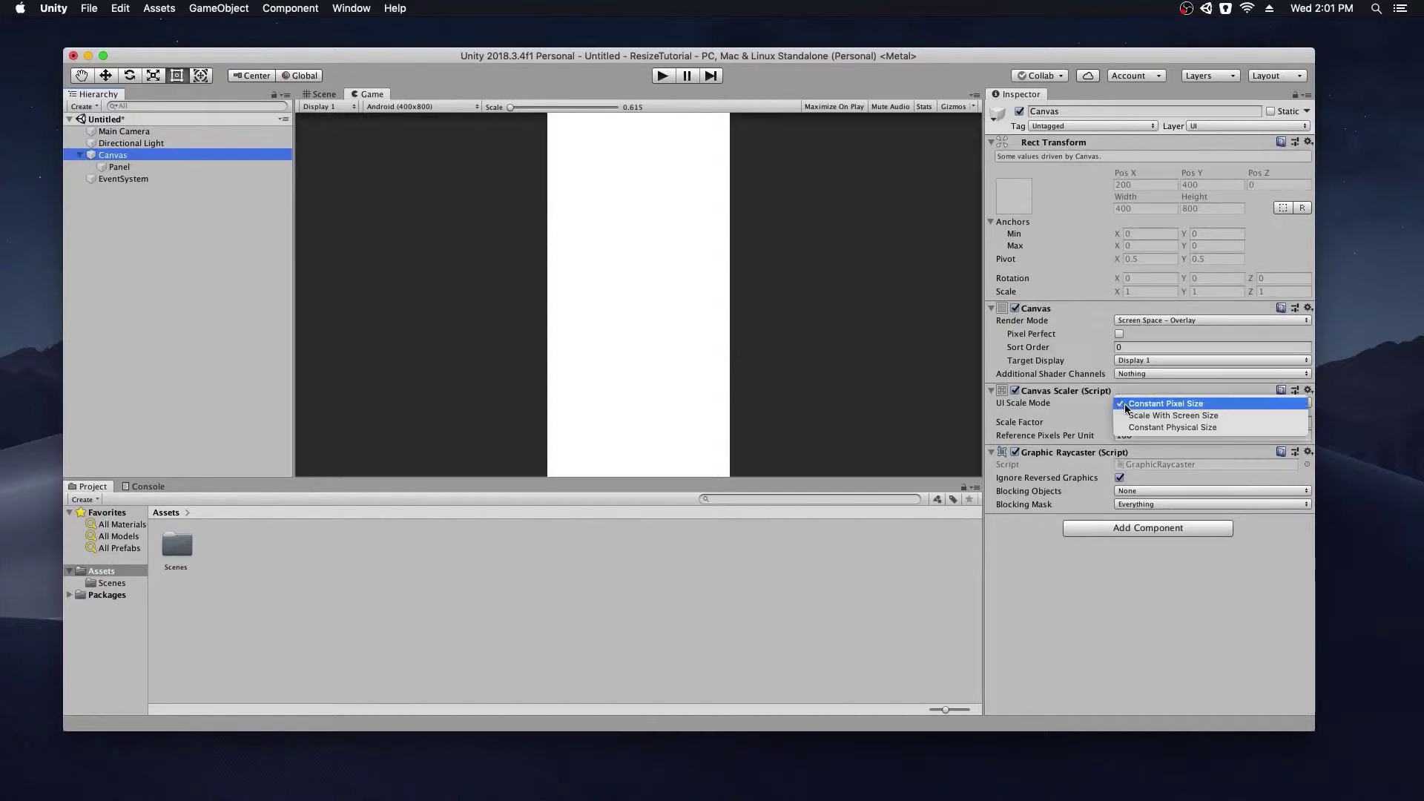
pyautogui.click(1125, 416)
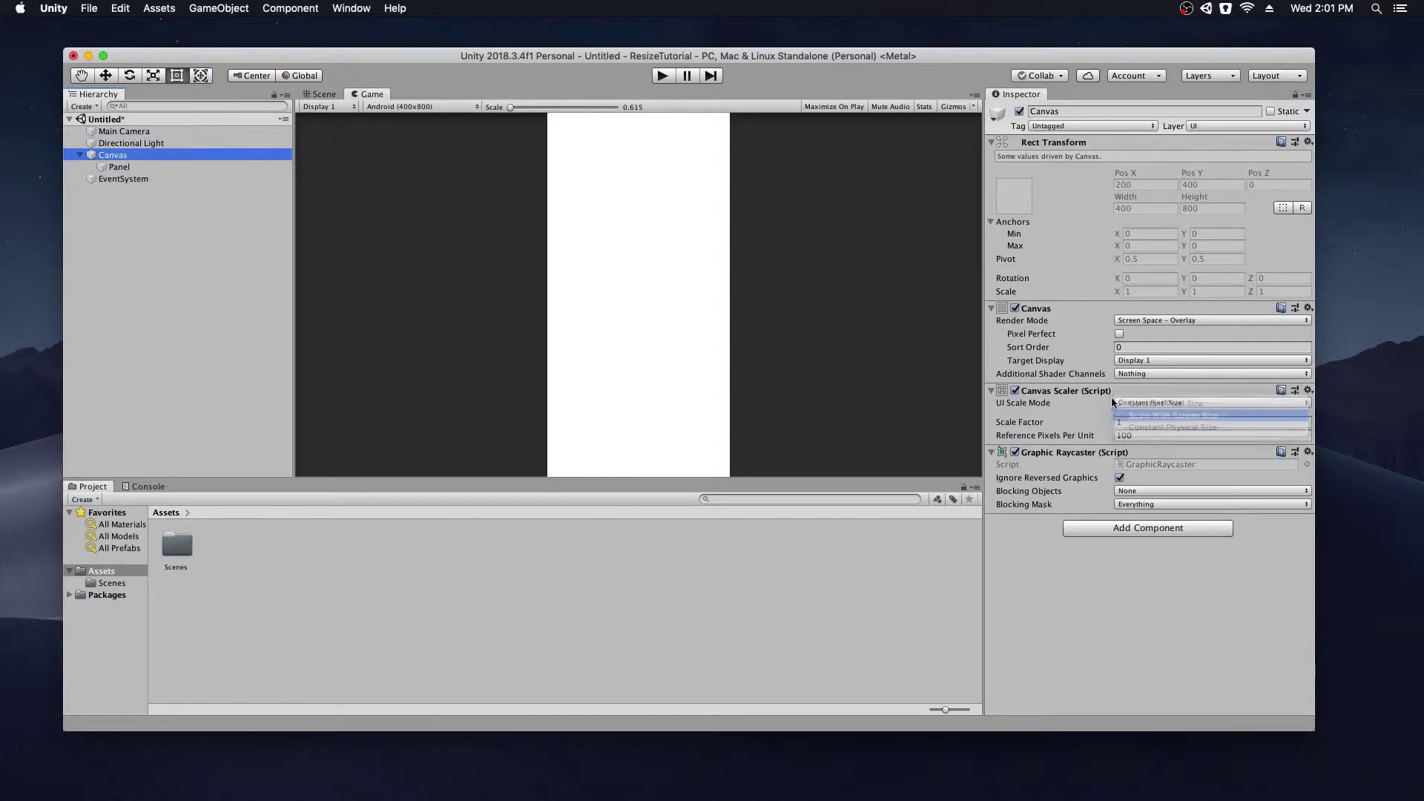
# Set the Canvas Scaler's reference resolution to 400 by 800, keeping the Game view on Android (400x800).
pyautogui.click(1158, 422)
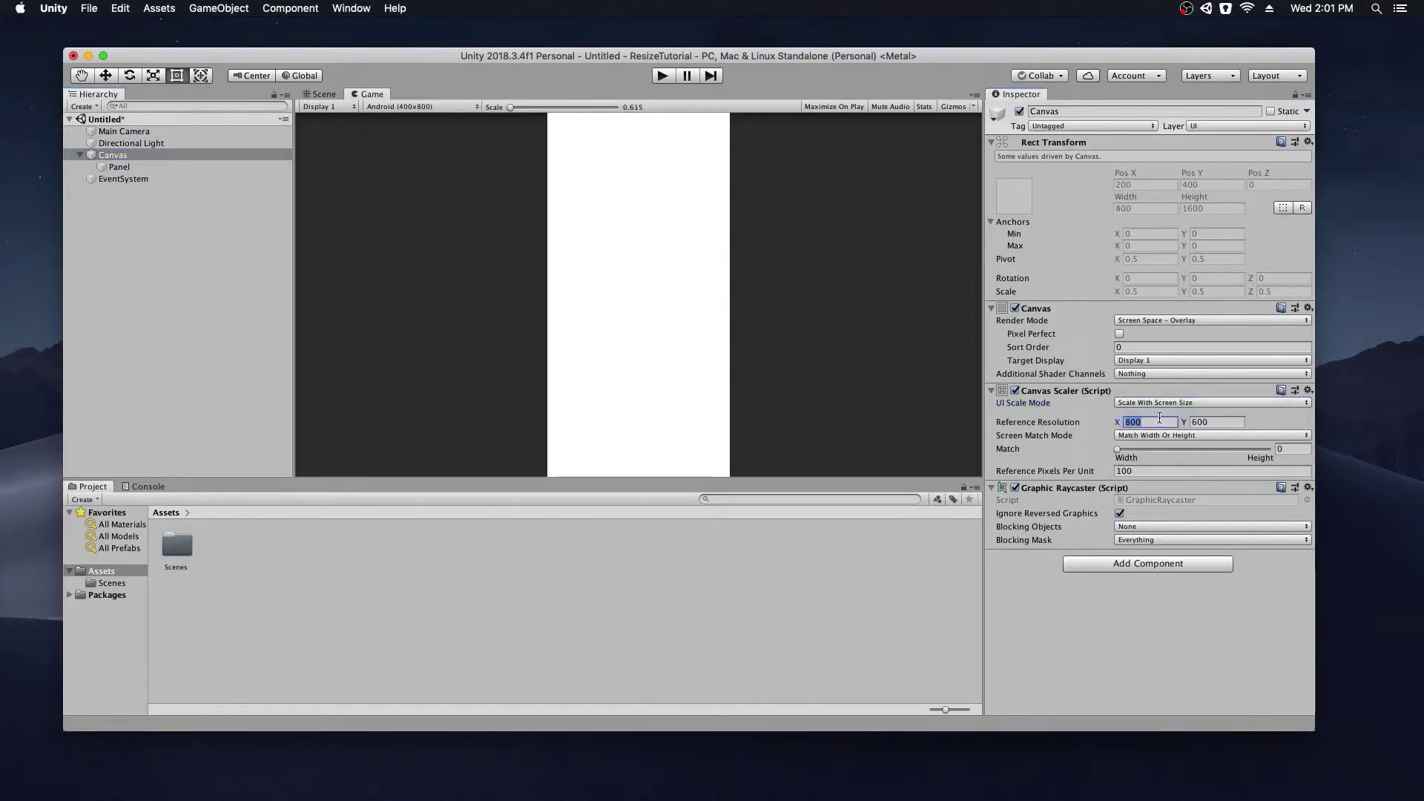
pyautogui.write('400')
pyautogui.click(1209, 422)
pyautogui.write('8')
pyautogui.click(454, 106)
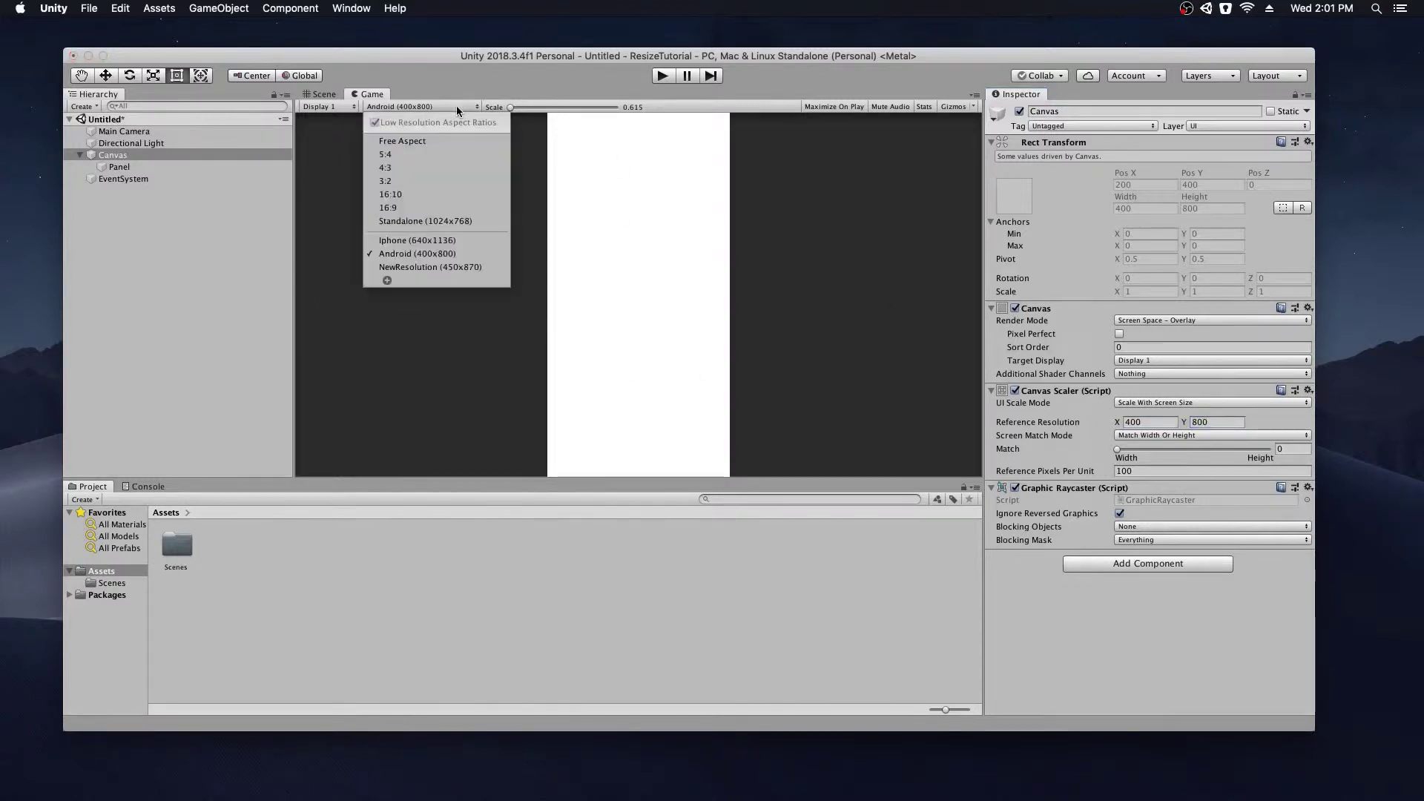
pyautogui.click(419, 256)
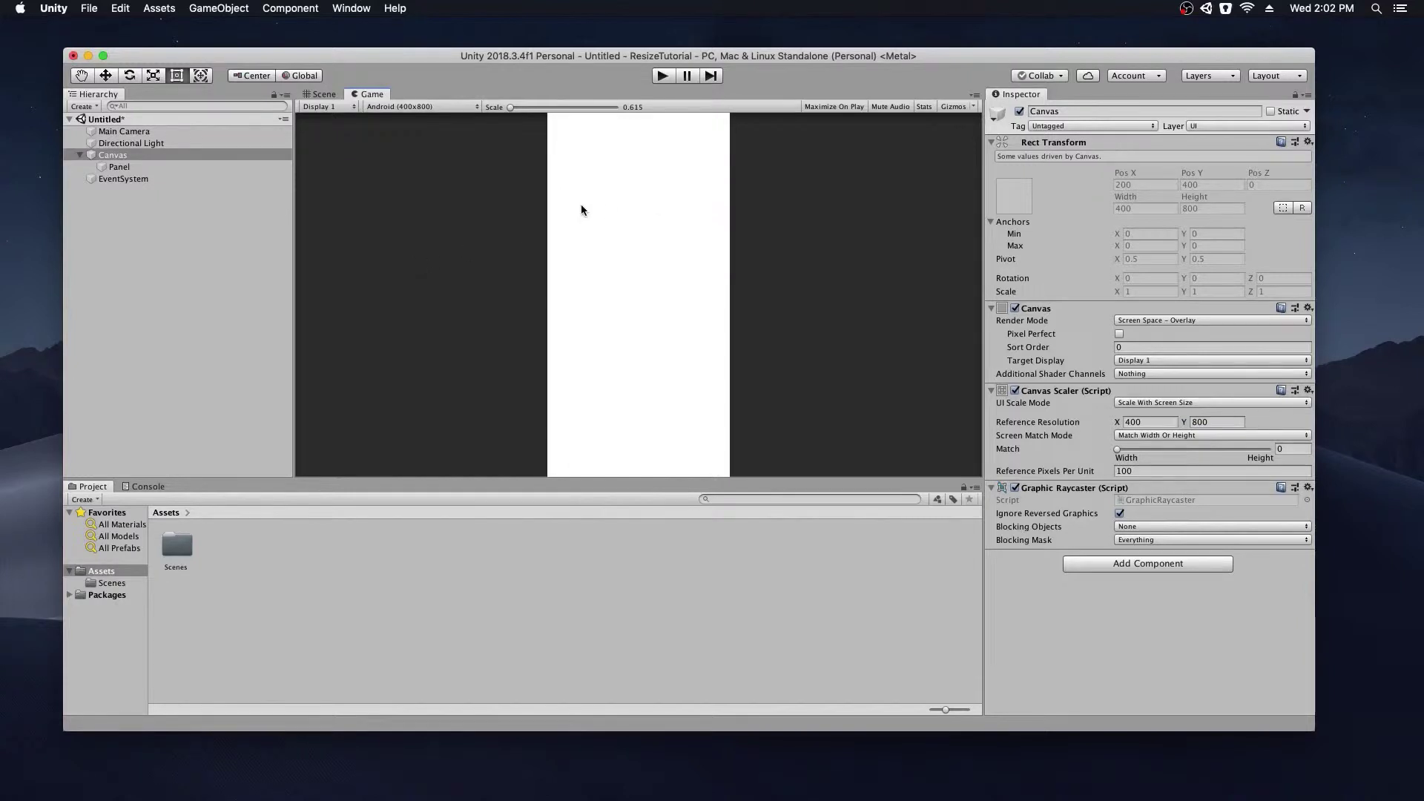
# Add a UI Image to the Canvas and nest it under the Panel.
pyautogui.click(117, 167)
pyautogui.click(111, 155)
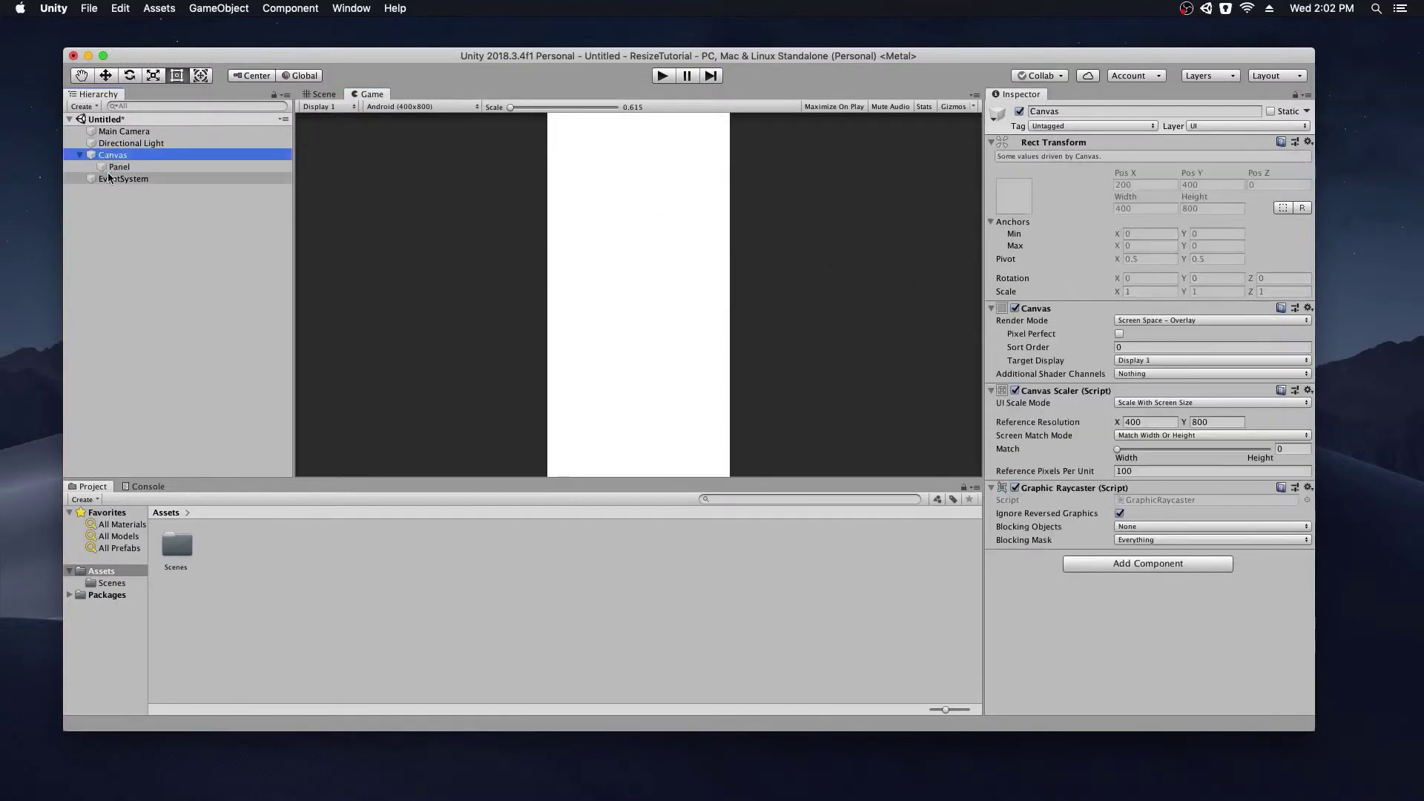
pyautogui.click(110, 167)
pyautogui.click(218, 7)
pyautogui.moveTo(245, 138)
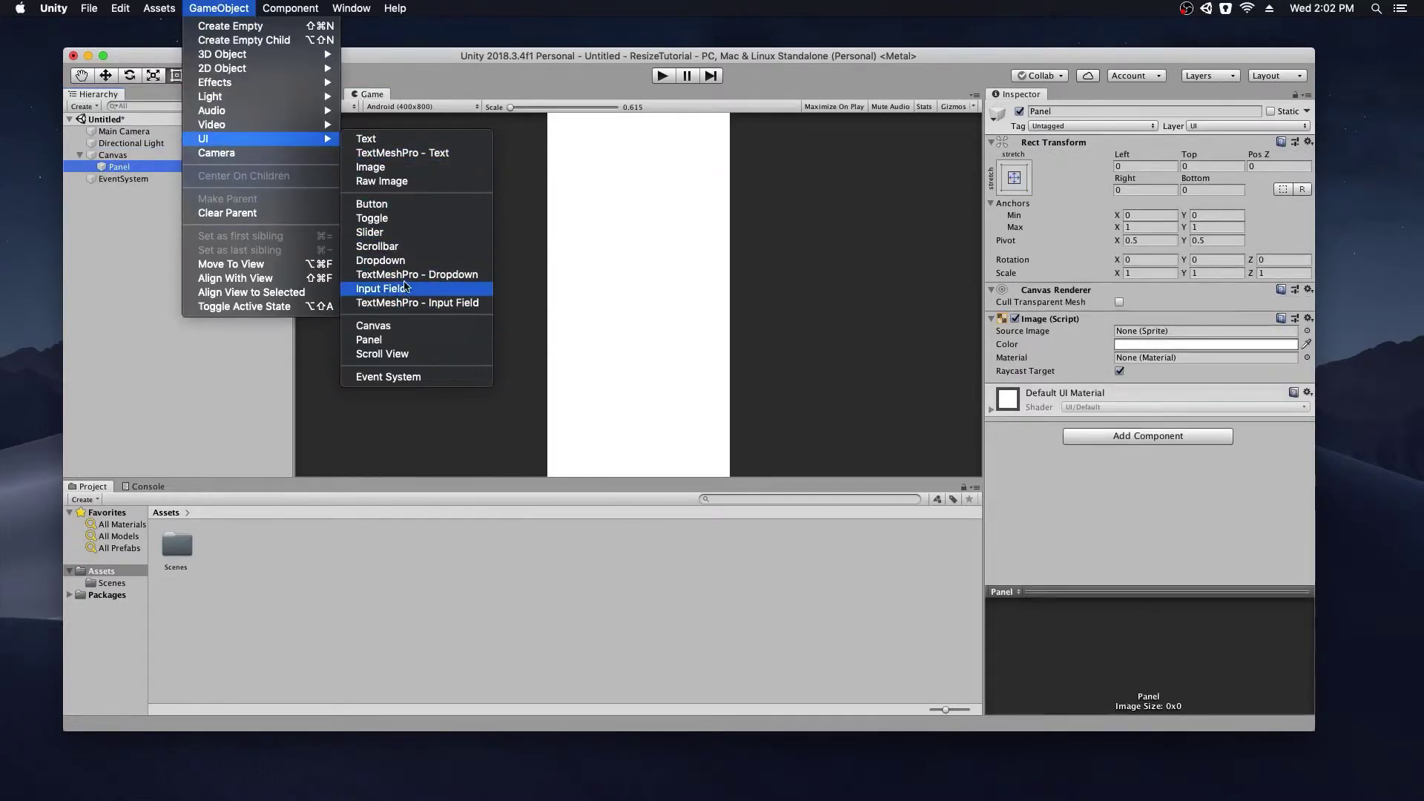
pyautogui.click(425, 170)
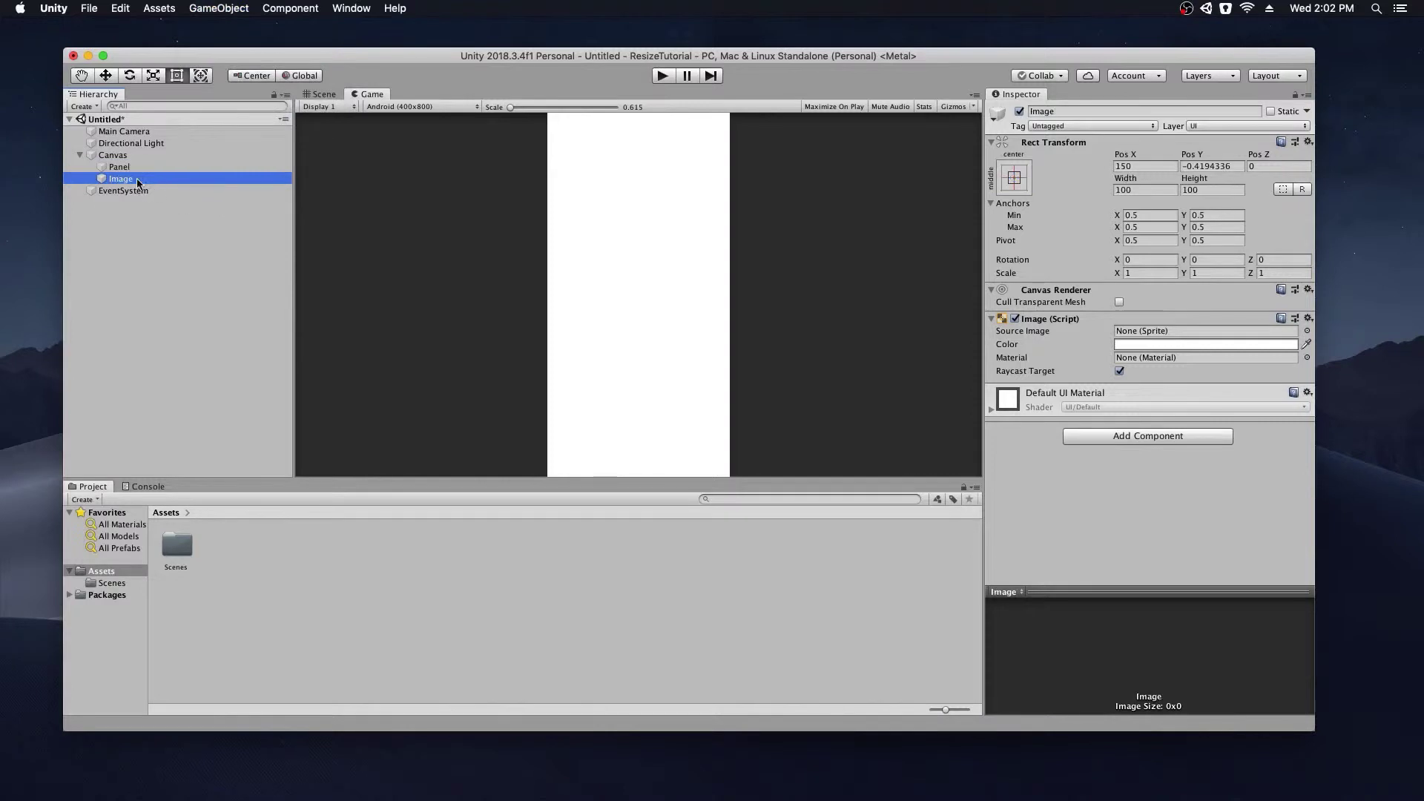
pyautogui.moveTo(134, 177); pyautogui.dragTo(129, 166)
# Show the image in the Scene view and change its color to red (FF0000).
pyautogui.click(319, 95)
pyautogui.scroll(3, 385, 267)
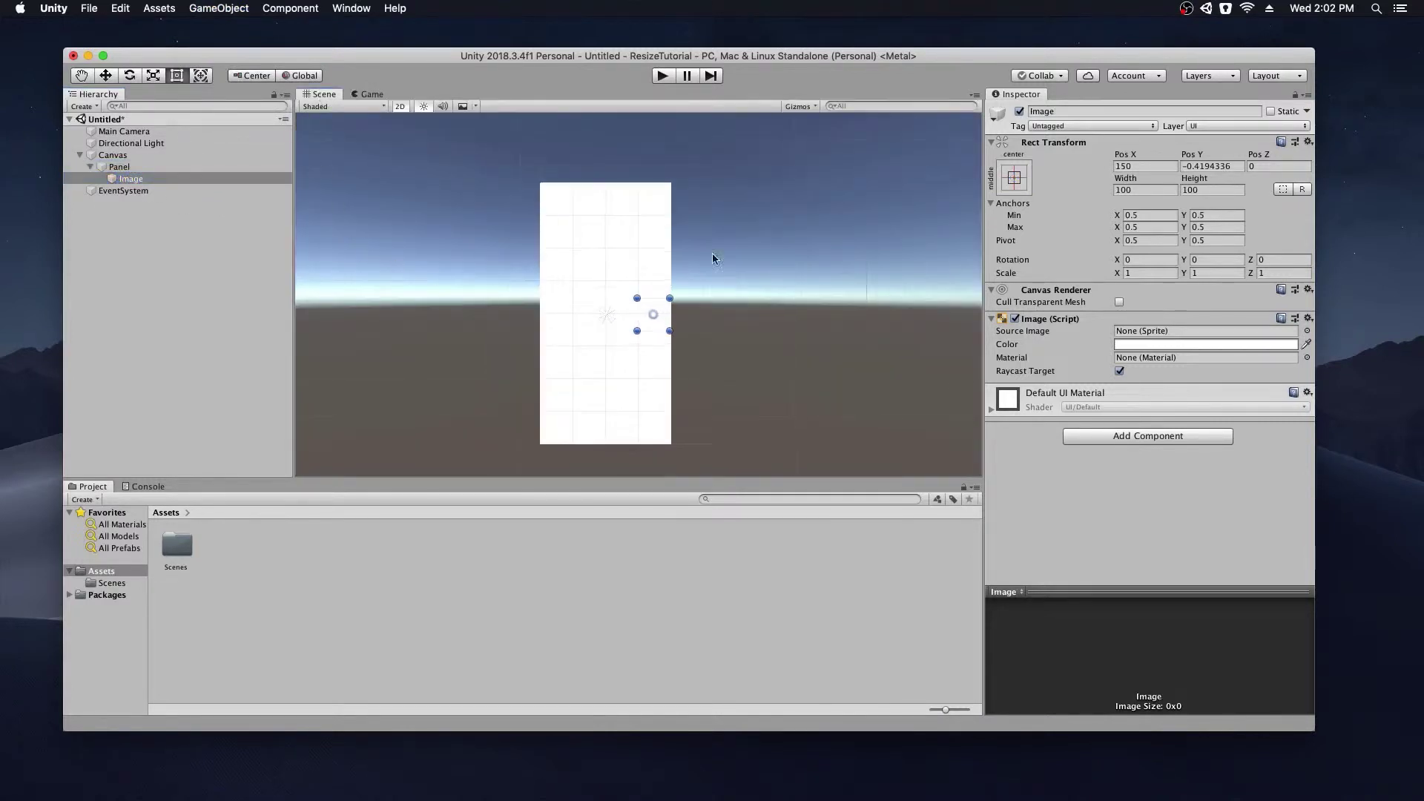
pyautogui.click(1138, 345)
pyautogui.moveTo(828, 464); pyautogui.dragTo(887, 334)
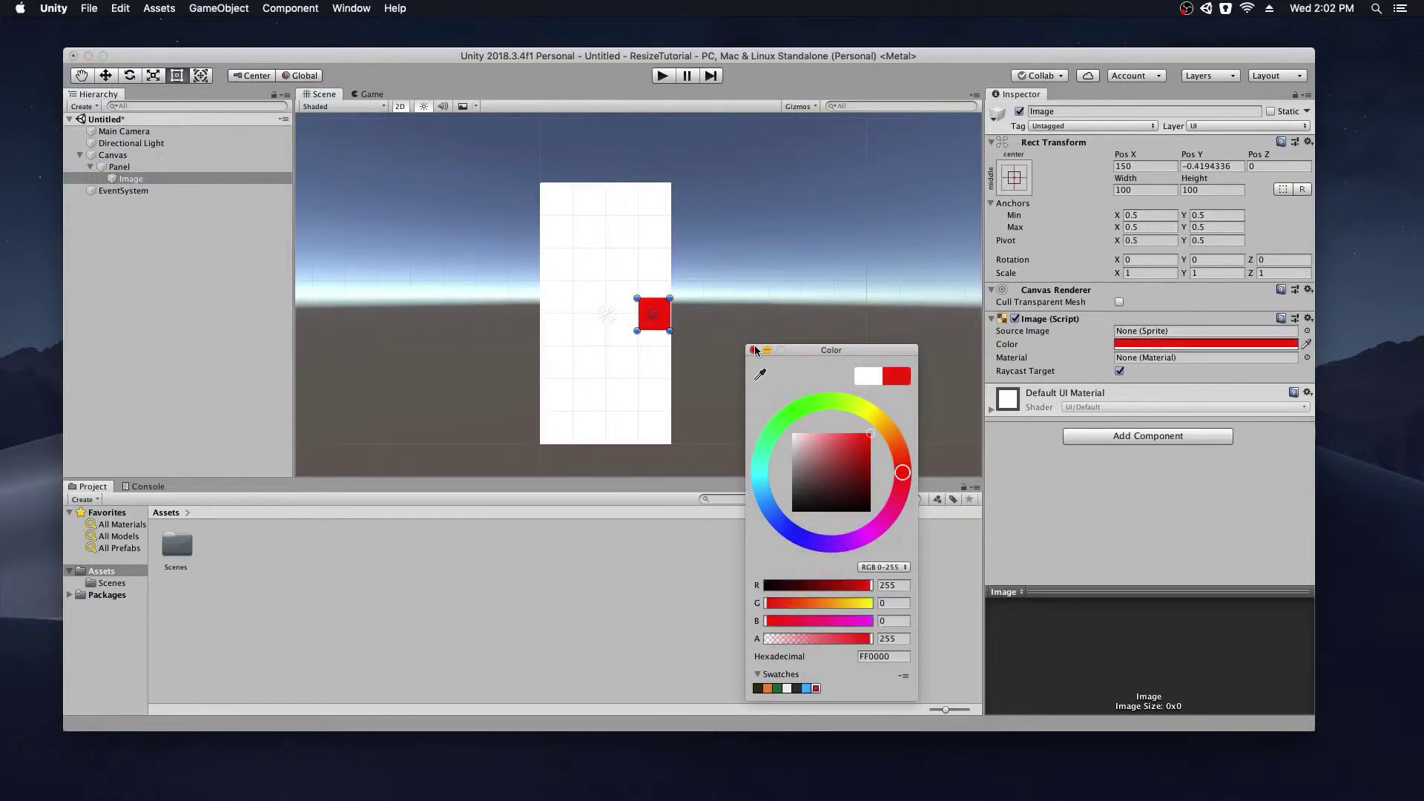
# Move the red image to about (-112, 305) in the Panel's upper-left area and place a duplicate of it at about (82, -219).
pyautogui.click(754, 350)
pyautogui.moveTo(653, 315); pyautogui.dragTo(570, 215)
pyautogui.click(180, 179)
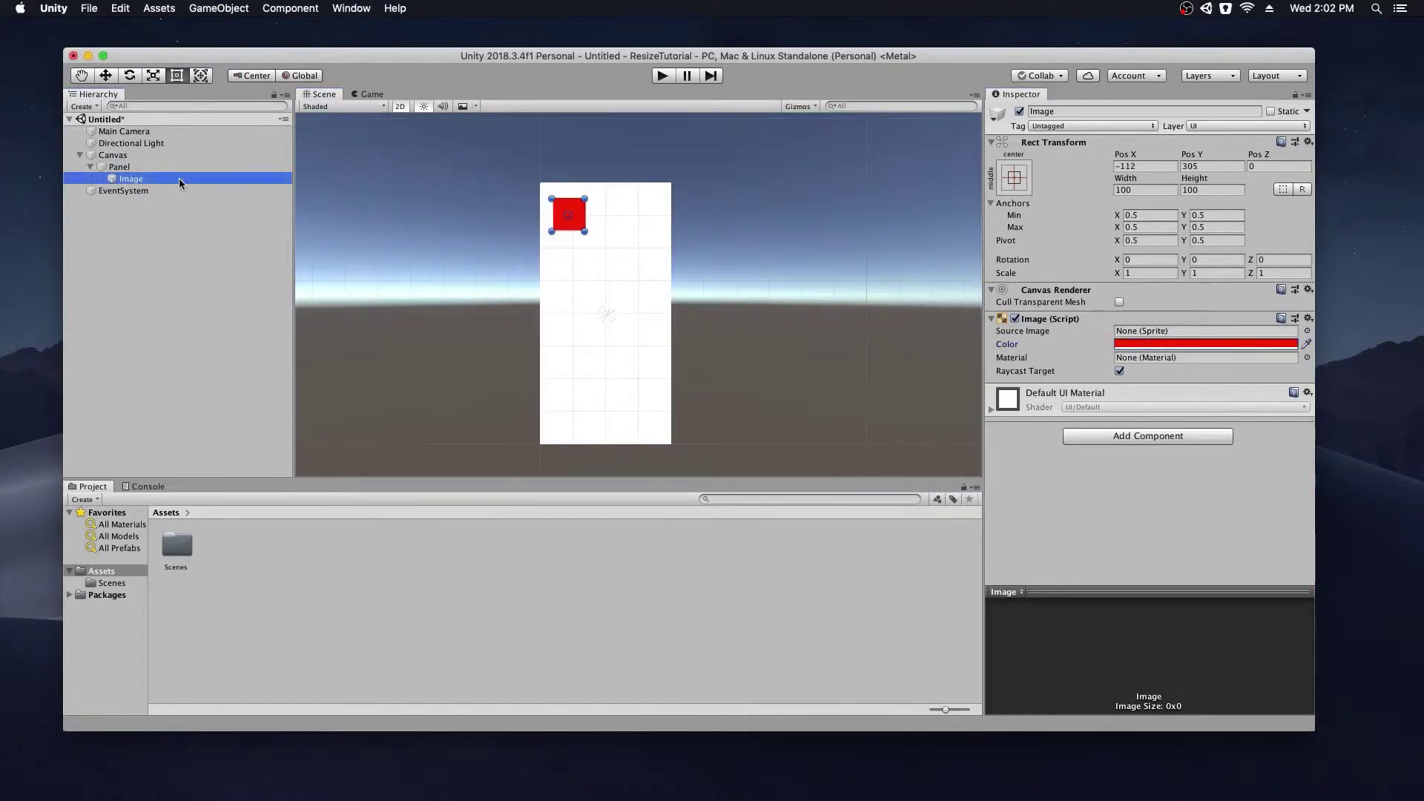
pyautogui.press('super+d')
pyautogui.moveTo(569, 215); pyautogui.dragTo(631, 385)
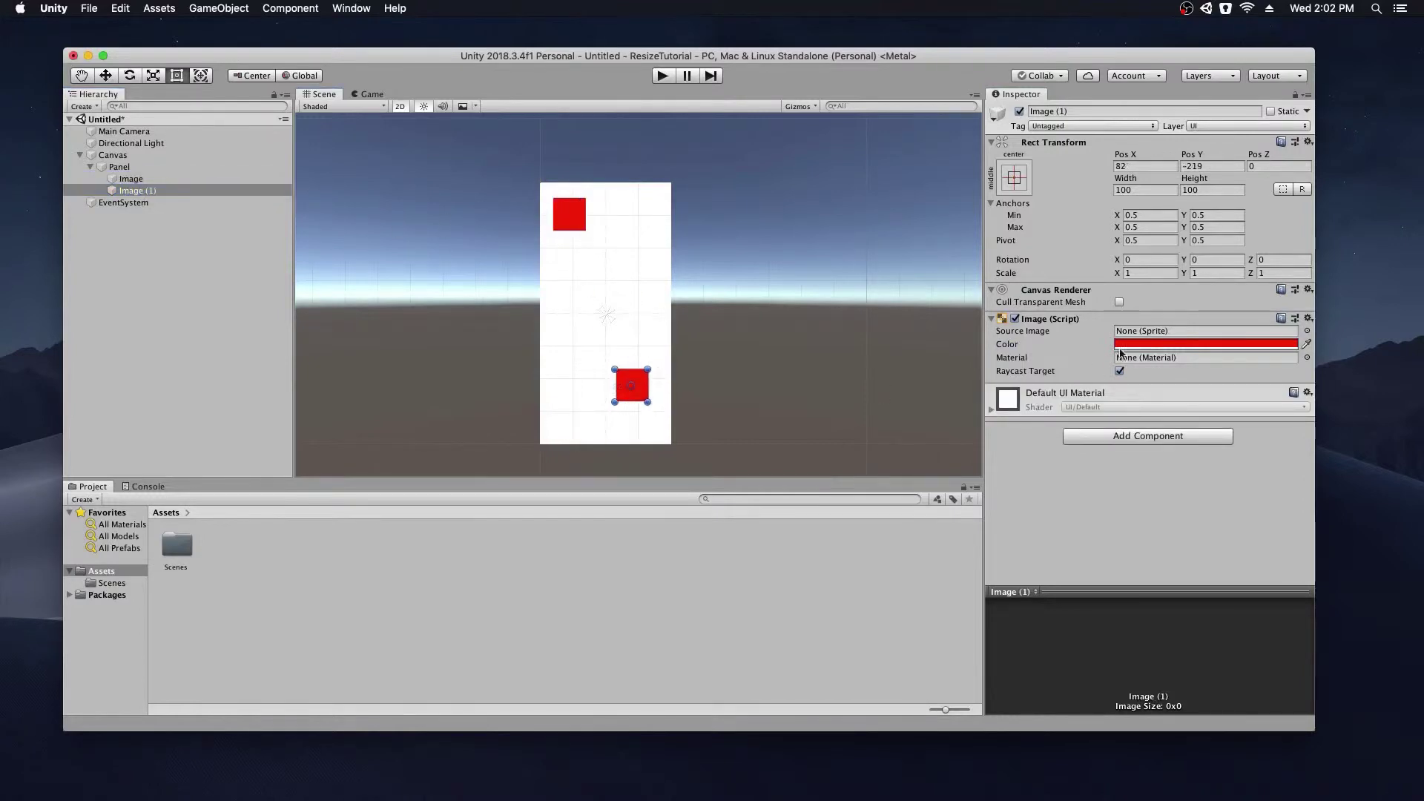
# Change the duplicated image's color to light green.
pyautogui.click(1137, 344)
pyautogui.moveTo(824, 458); pyautogui.dragTo(753, 426)
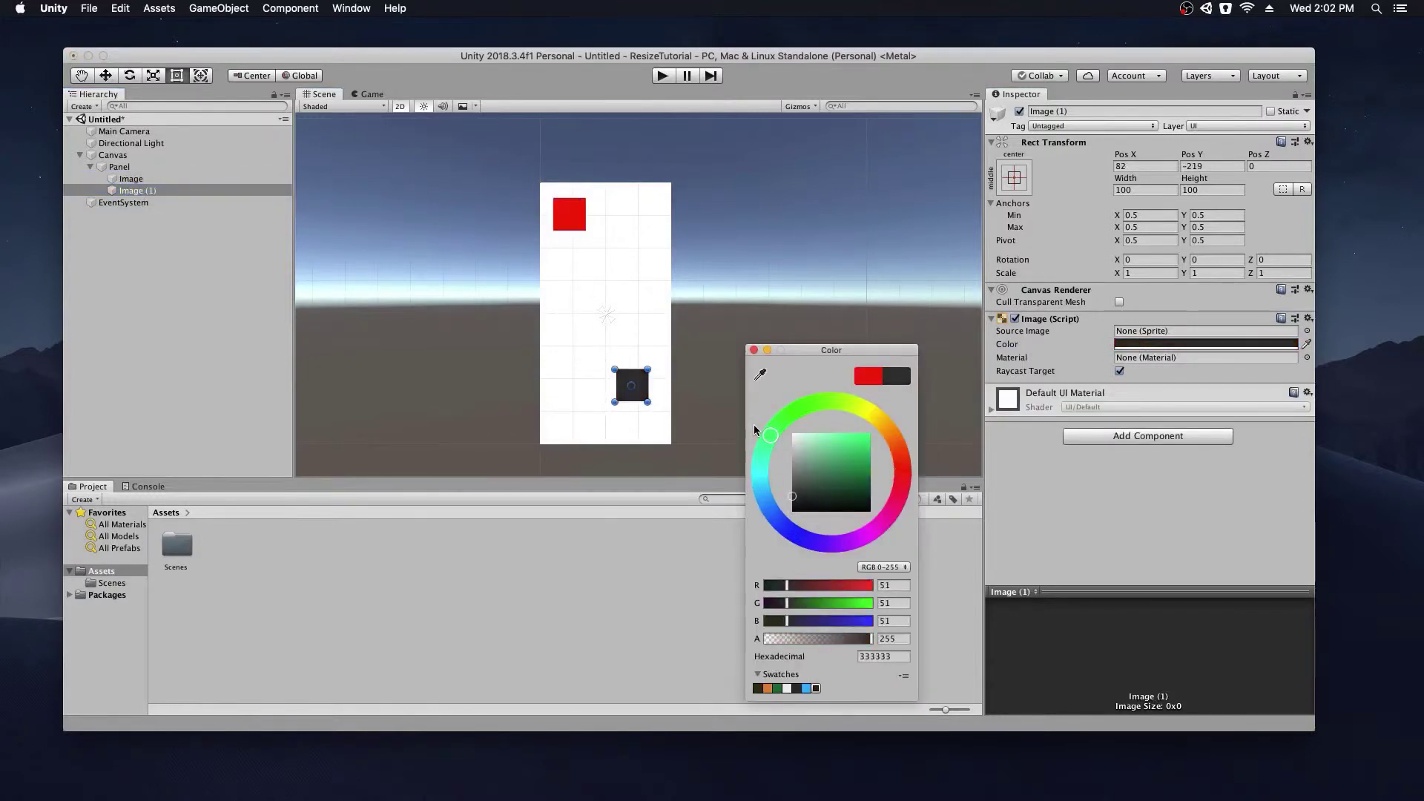
pyautogui.moveTo(830, 458); pyautogui.dragTo(842, 412)
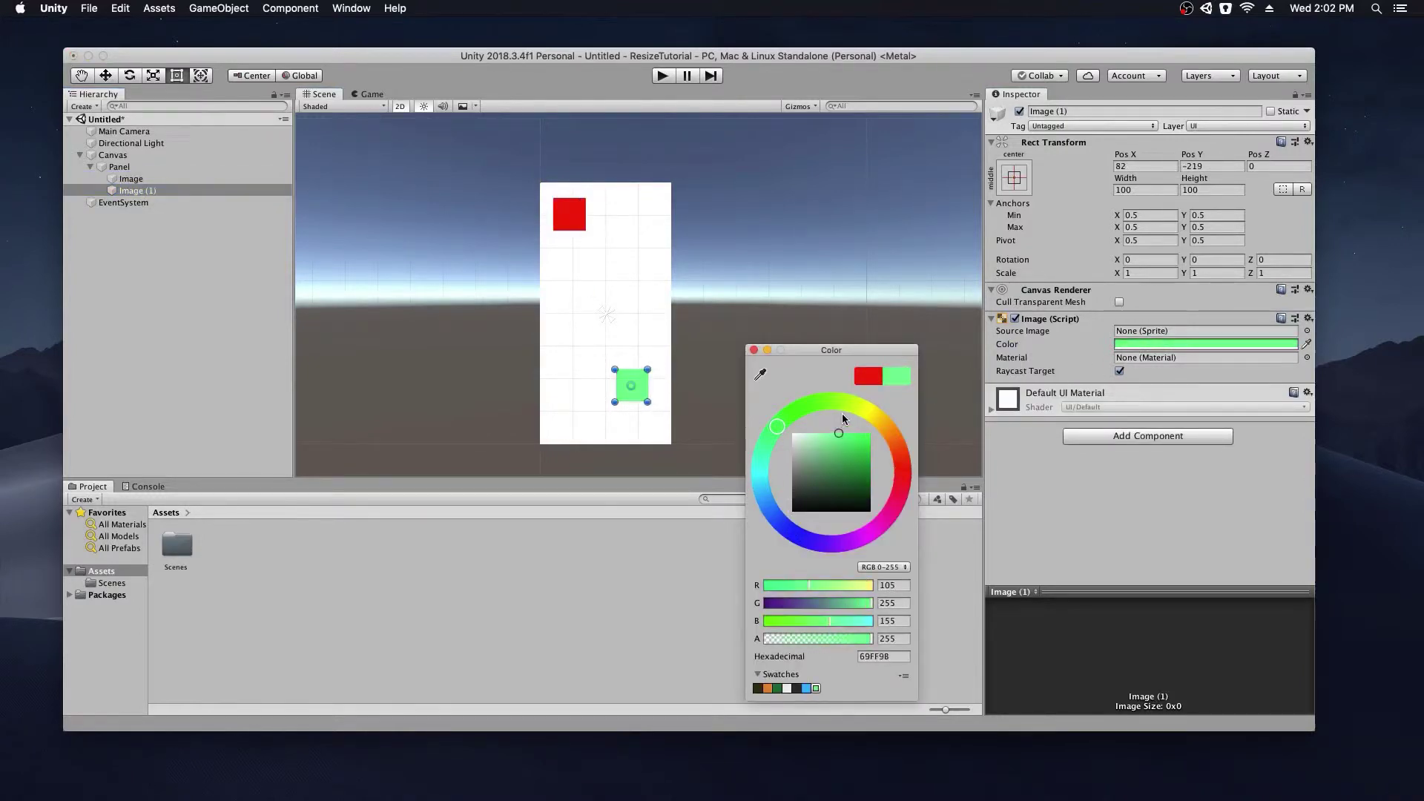
pyautogui.click(754, 349)
# Add a UI Text nested under the Panel and place it below the red image at about (-98, 169).
pyautogui.click(220, 9)
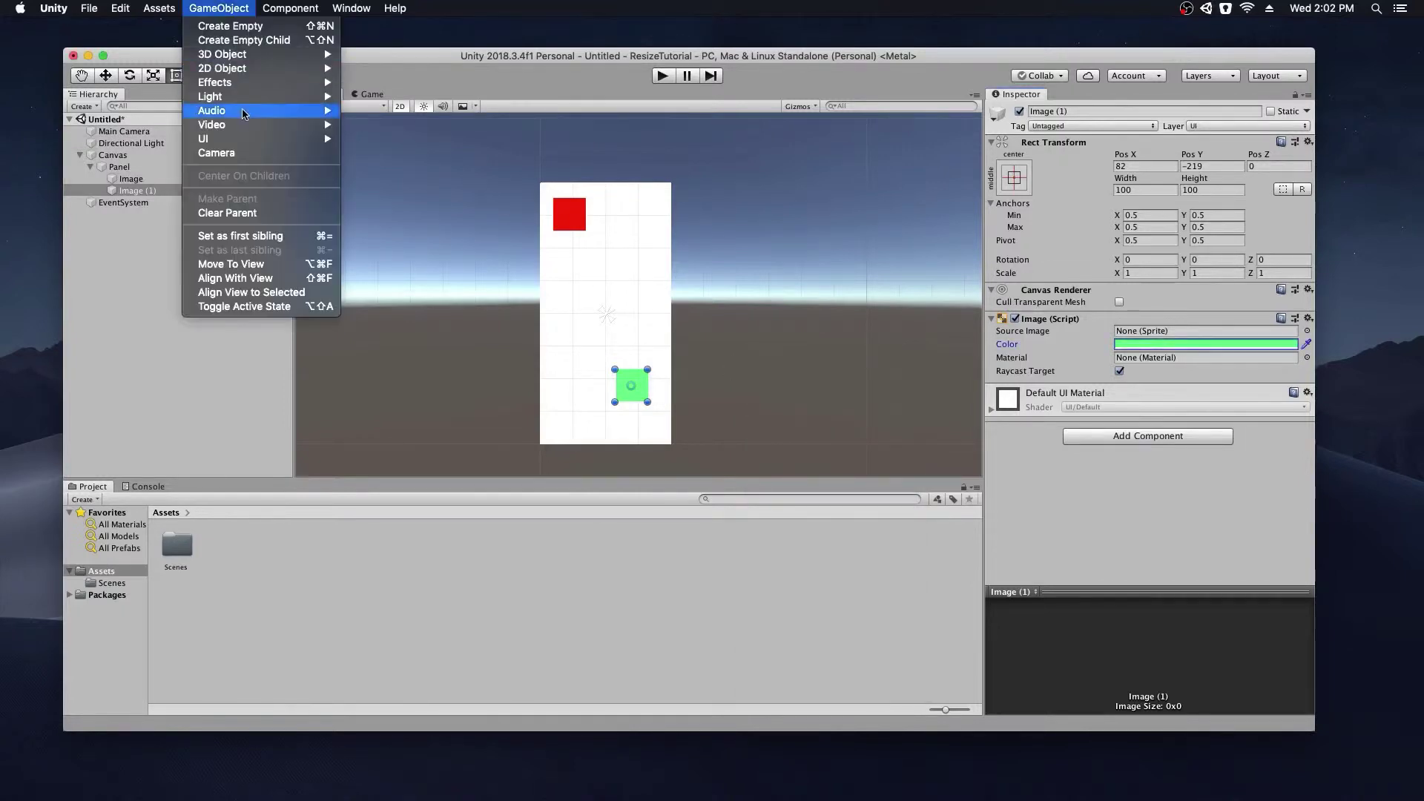
pyautogui.moveTo(256, 141)
pyautogui.click(367, 139)
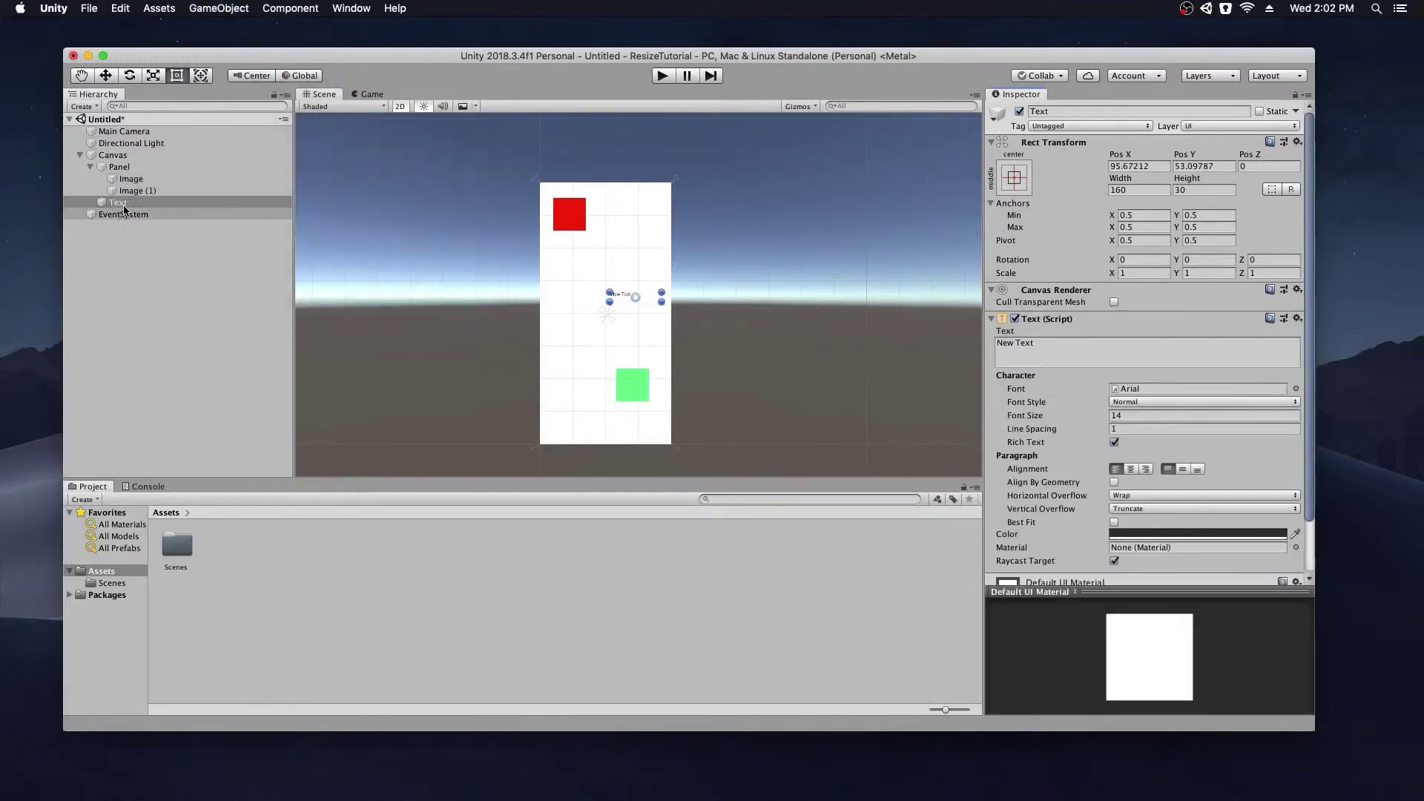
pyautogui.moveTo(119, 202); pyautogui.dragTo(120, 167)
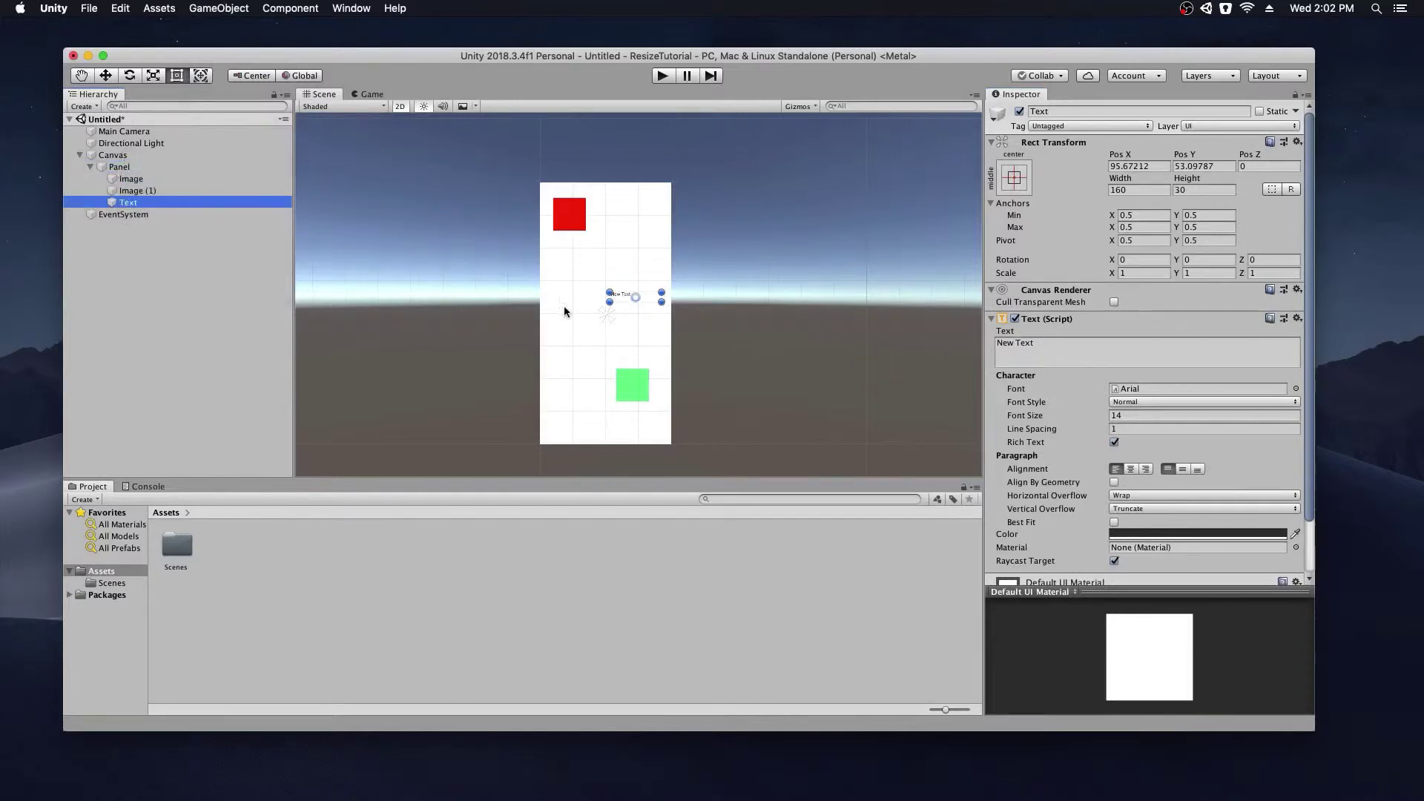
pyautogui.moveTo(634, 301); pyautogui.dragTo(569, 256)
# Set the text to "Something" with a font size of 25.
pyautogui.click(1071, 360)
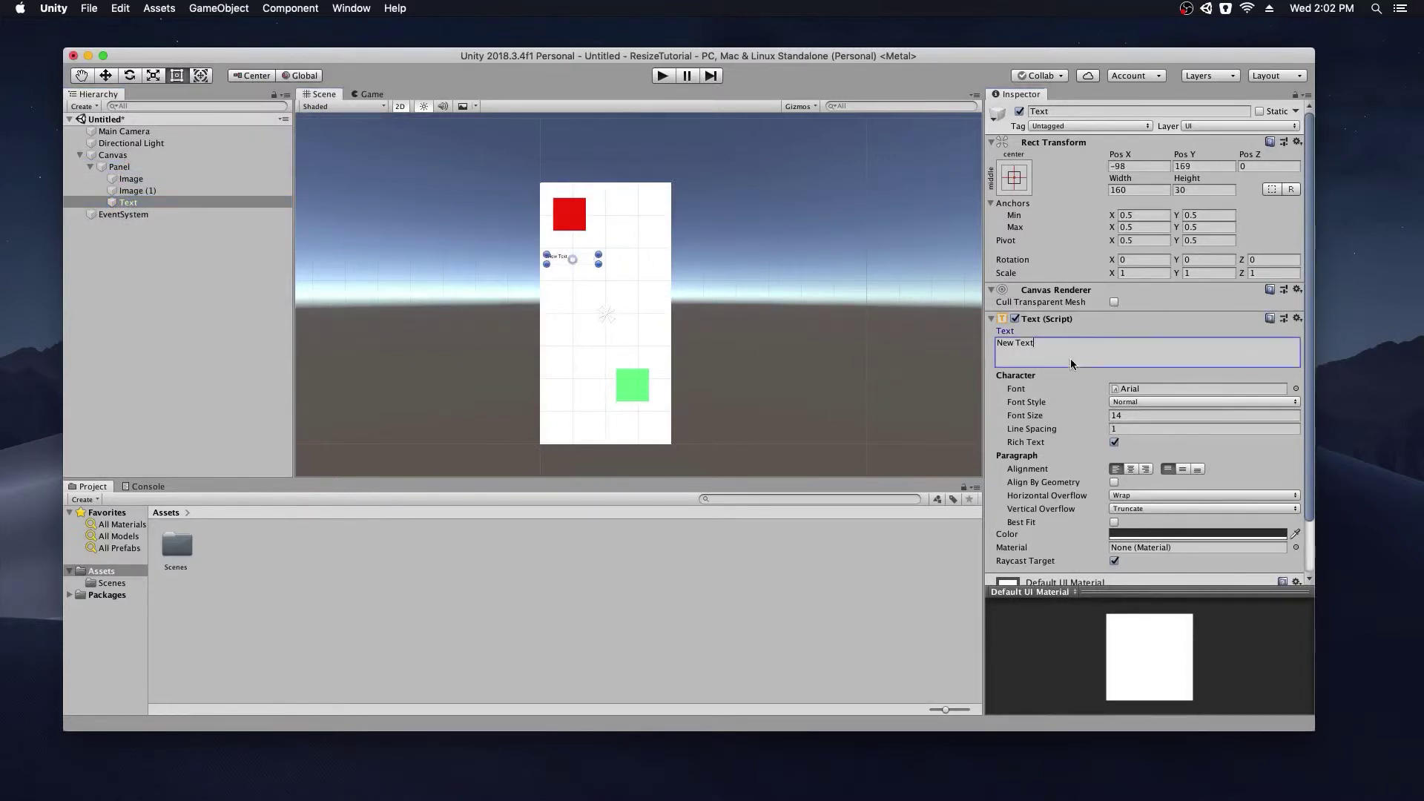
pyautogui.write('So')
pyautogui.press('BackSpace')
pyautogui.click(1122, 420)
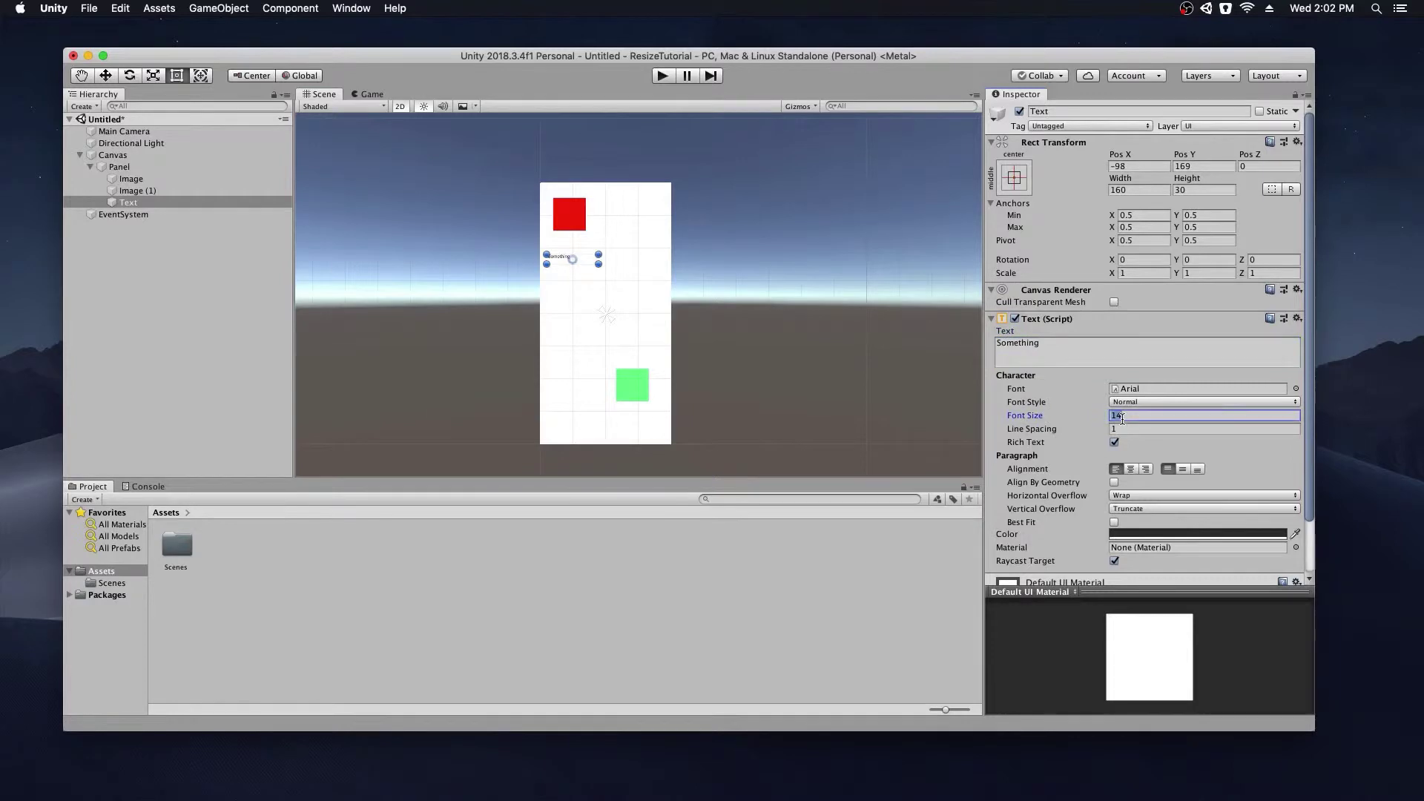
pyautogui.write('25')
pyautogui.scroll(5, 590, 298)
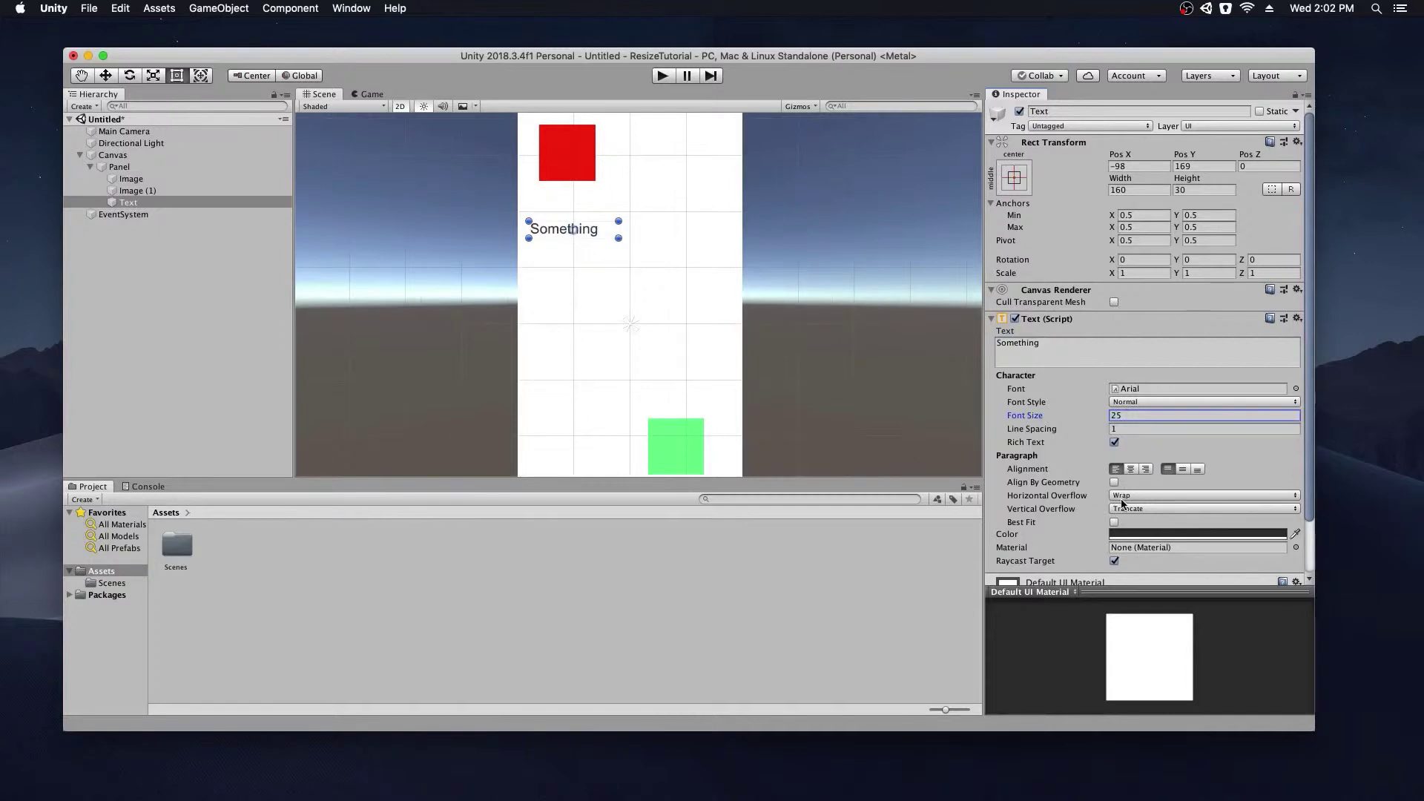
# Keep the text's horizontal overflow on Wrap and resize its box to about 134.8 by 41.9.
pyautogui.scroll(-3, 1120, 500)
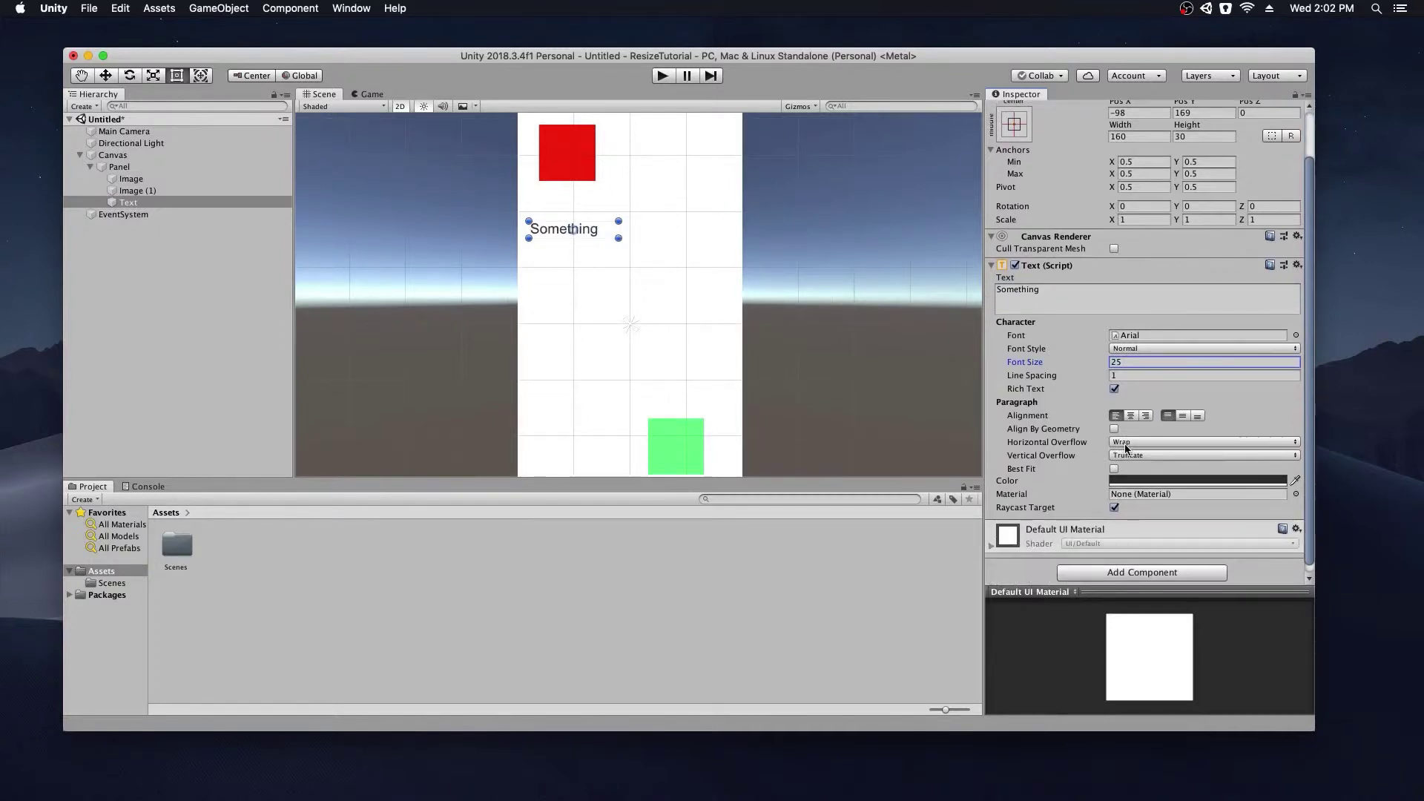
pyautogui.click(1125, 444)
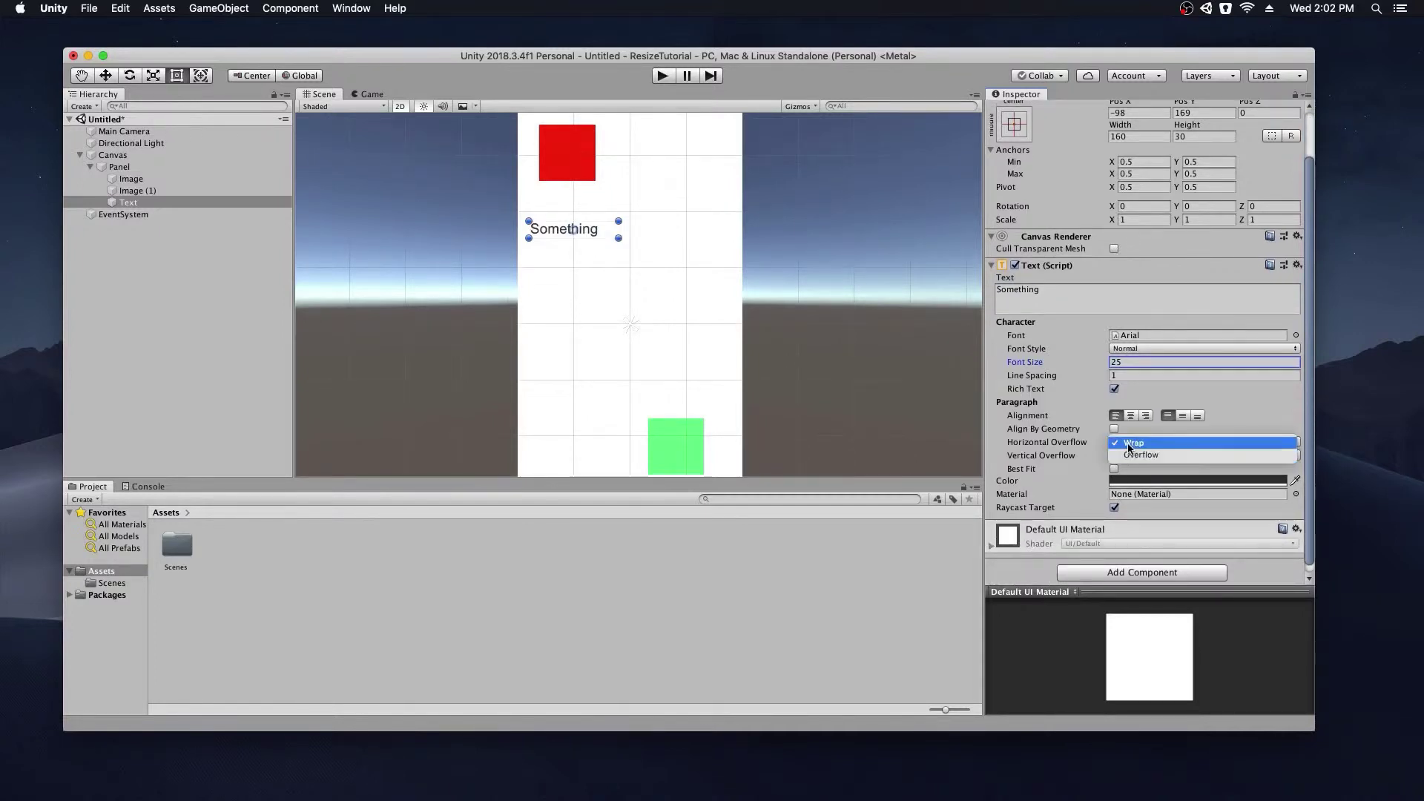
pyautogui.click(1127, 445)
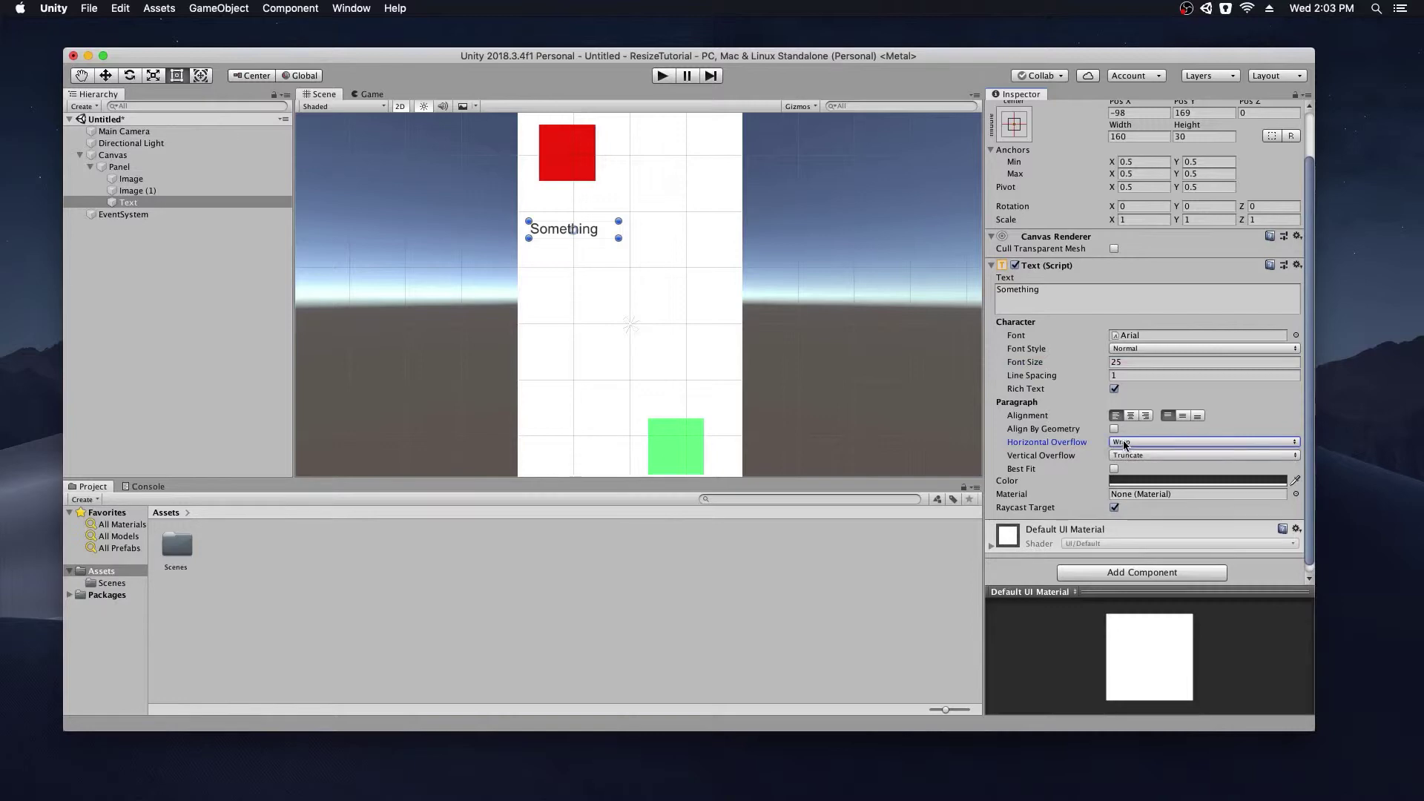
pyautogui.moveTo(619, 237)
pyautogui.mouseDown()
pyautogui.moveTo(644, 279)
pyautogui.moveTo(724, 330)
pyautogui.moveTo(674, 309)
pyautogui.moveTo(604, 241)
pyautogui.mouseUp()
pyautogui.moveTo(605, 248); pyautogui.dragTo(603, 244)
# Move the "Something" text beside the red image, at about (82, 305).
pyautogui.scroll(-2, 529, 260)
pyautogui.scroll(-3, 528, 260)
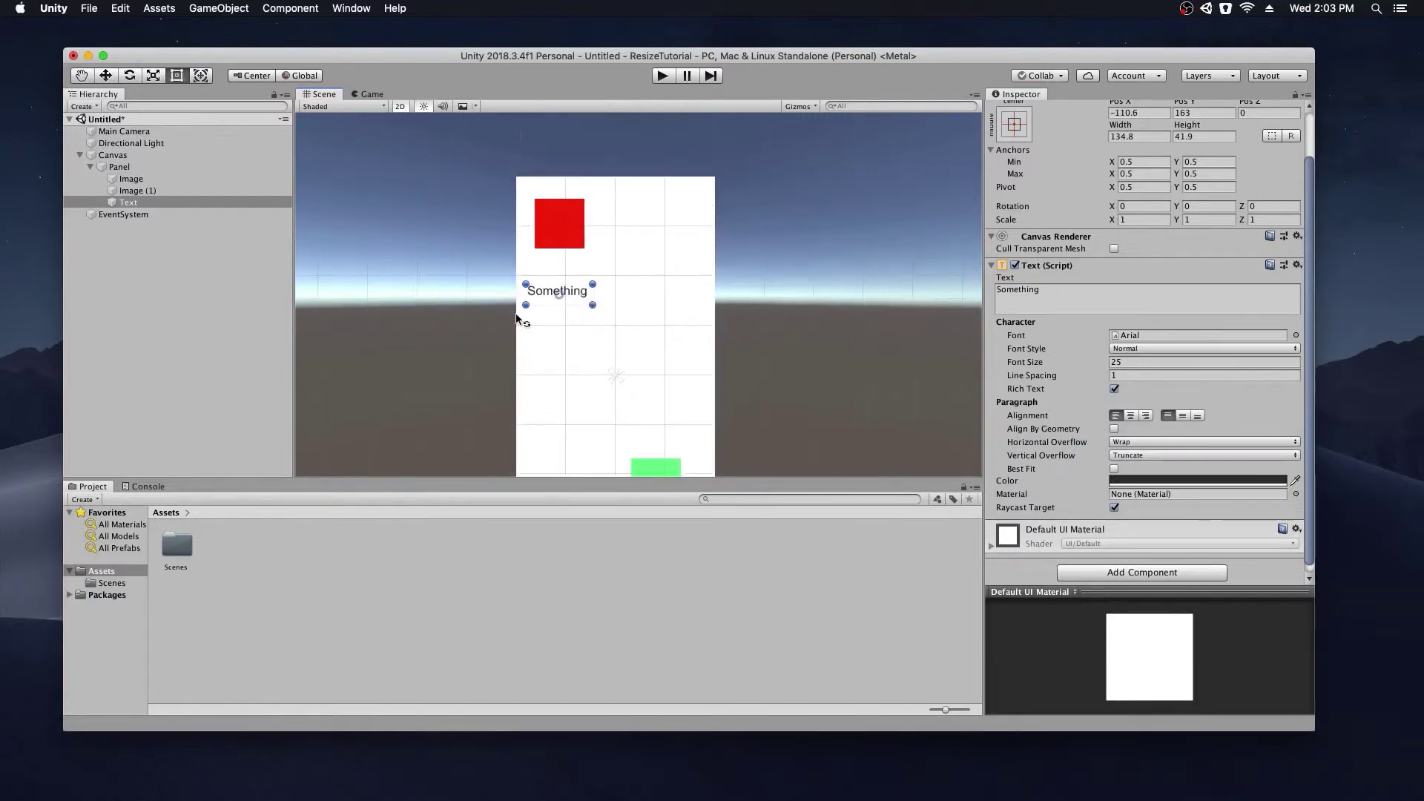
pyautogui.scroll(4, 537, 289)
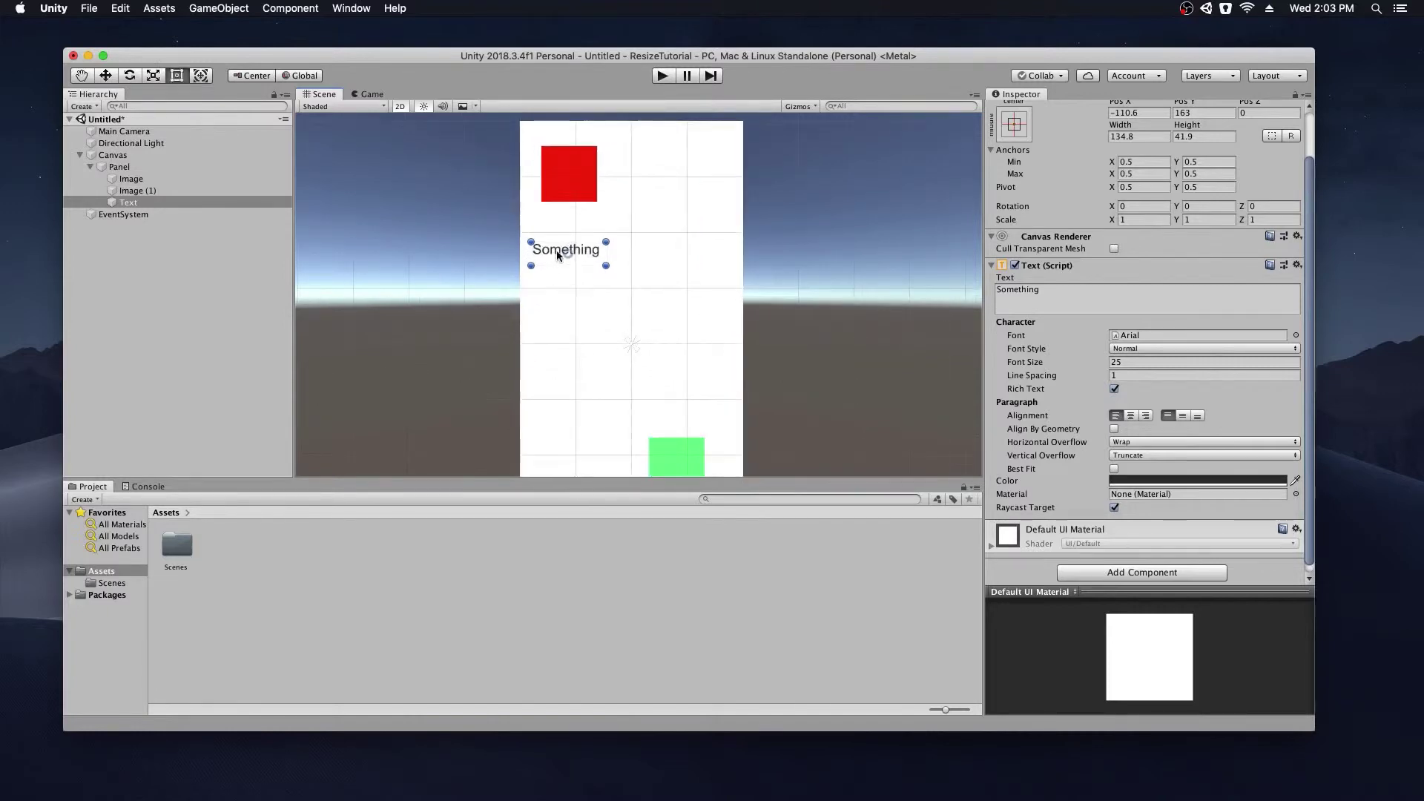
pyautogui.moveTo(557, 251); pyautogui.dragTo(663, 171)
# Duplicate the text, place the copy at about (-78, -64) and change its wording to "Something else".
pyautogui.click(123, 206)
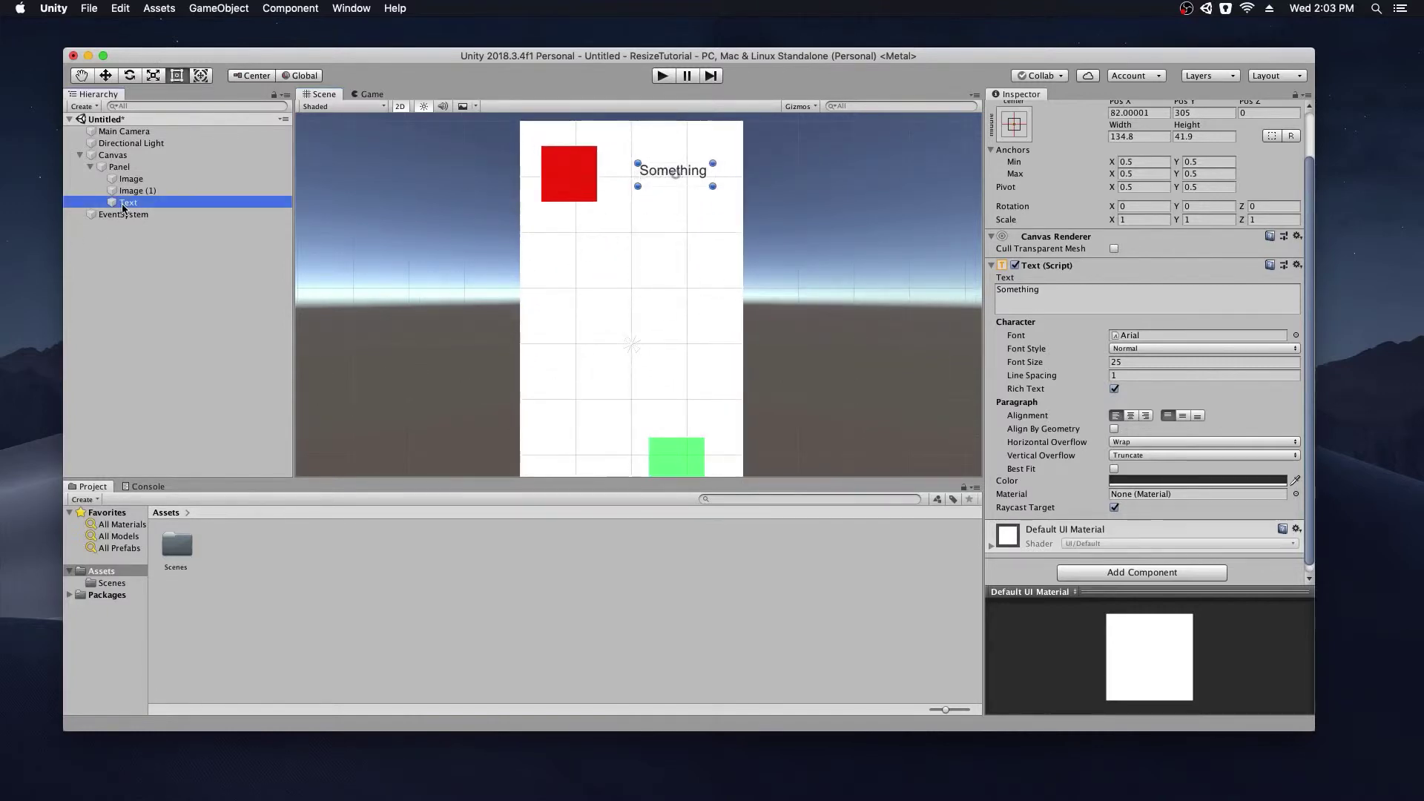
pyautogui.press('super+d')
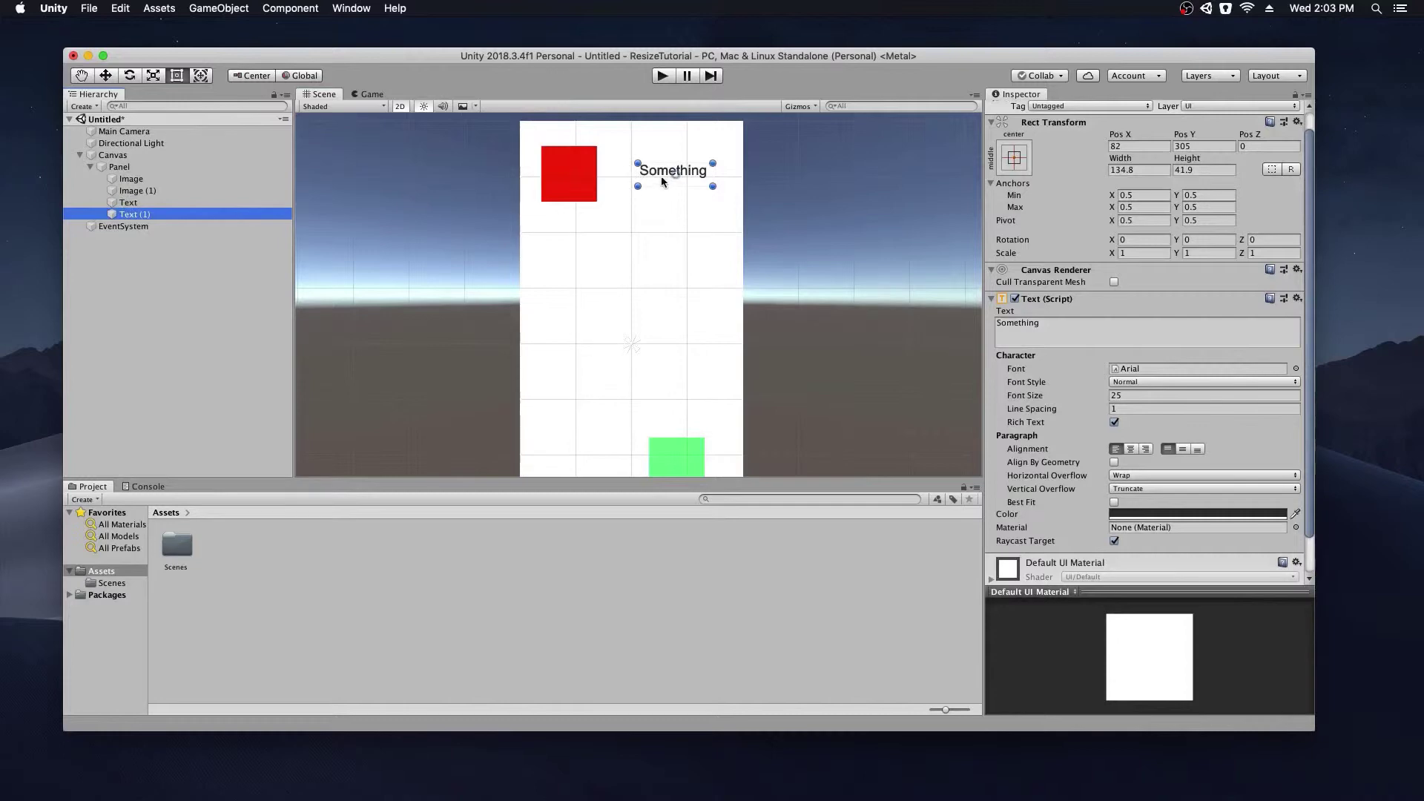
pyautogui.moveTo(662, 180); pyautogui.dragTo(574, 381)
pyautogui.click(1065, 330)
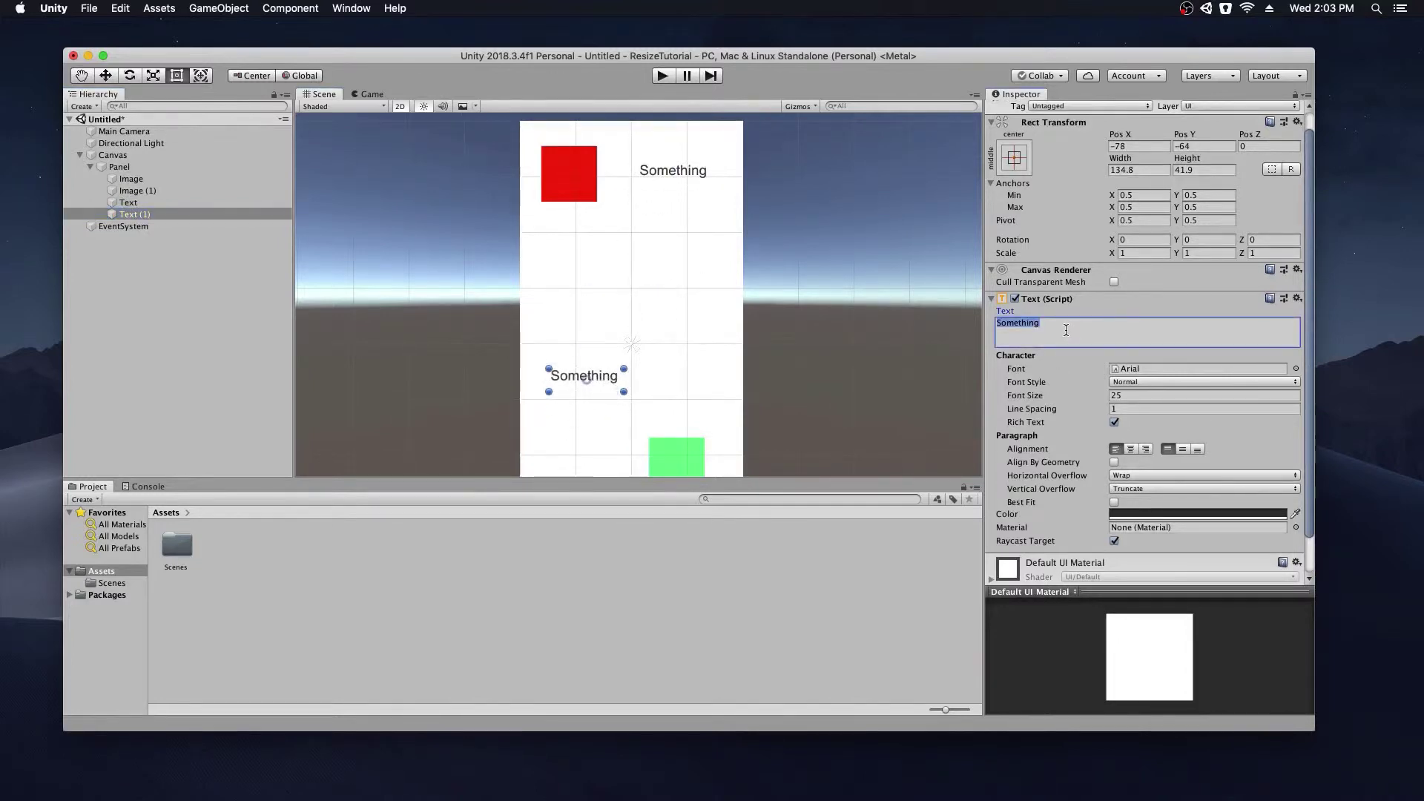
pyautogui.click(1066, 330)
# Add a second UI Panel and nest it under the first Panel.
pyautogui.click(226, 9)
pyautogui.moveTo(233, 139)
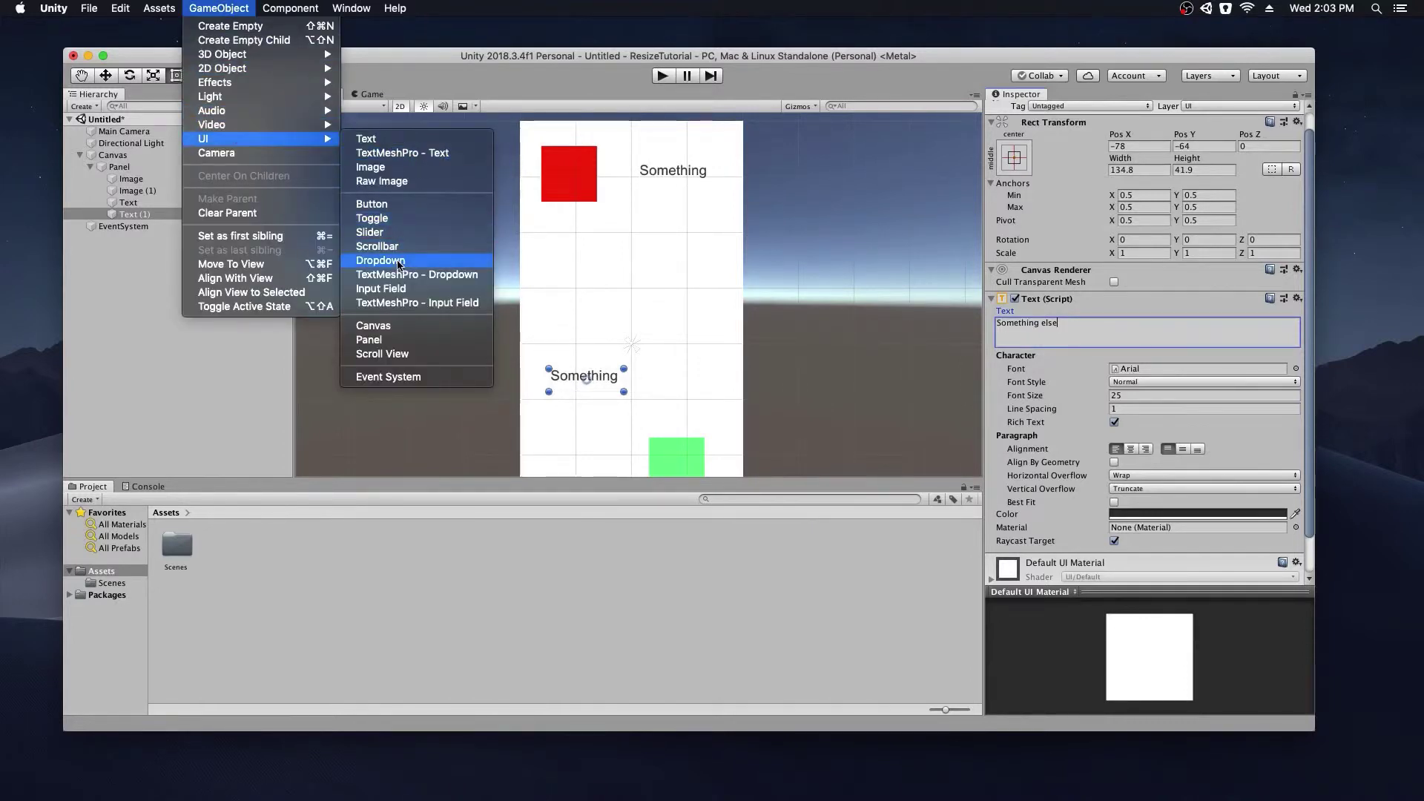
pyautogui.click(385, 340)
pyautogui.click(1100, 112)
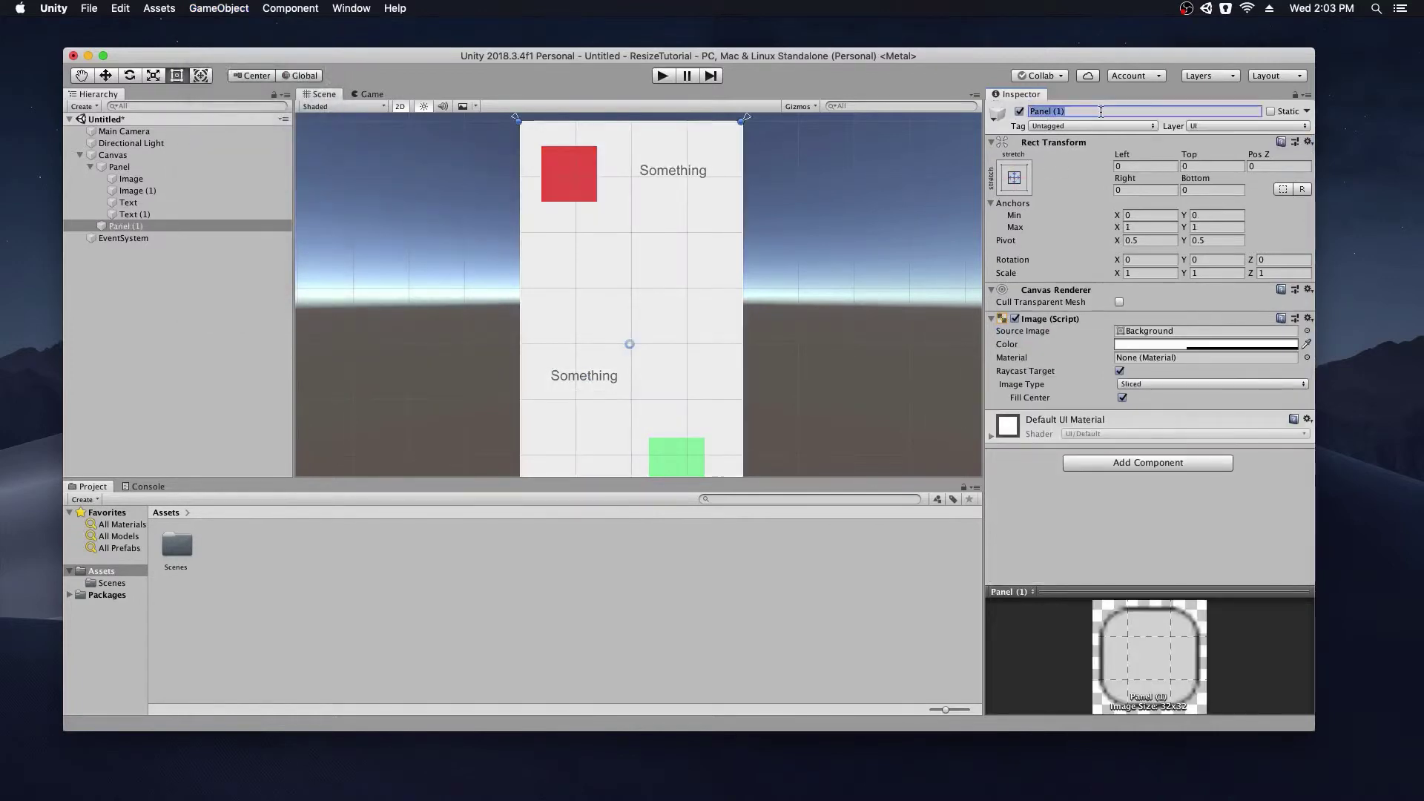
pyautogui.moveTo(109, 223); pyautogui.dragTo(118, 168)
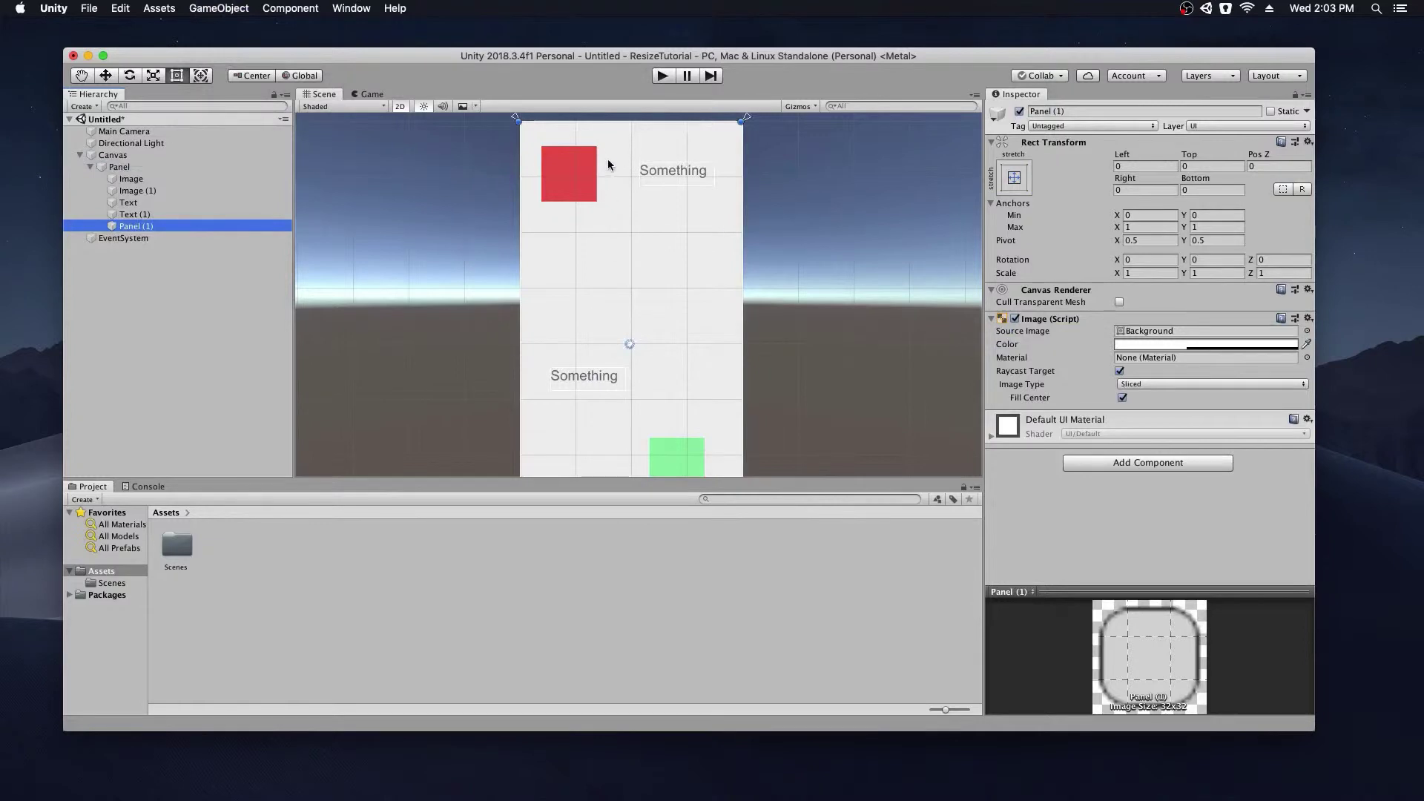
# Shrink the nested panel to a band between the two texts, with Top about 164.35 and Bottom about 396.95.
pyautogui.moveTo(615, 124); pyautogui.dragTo(614, 215)
pyautogui.scroll(-3, 585, 349)
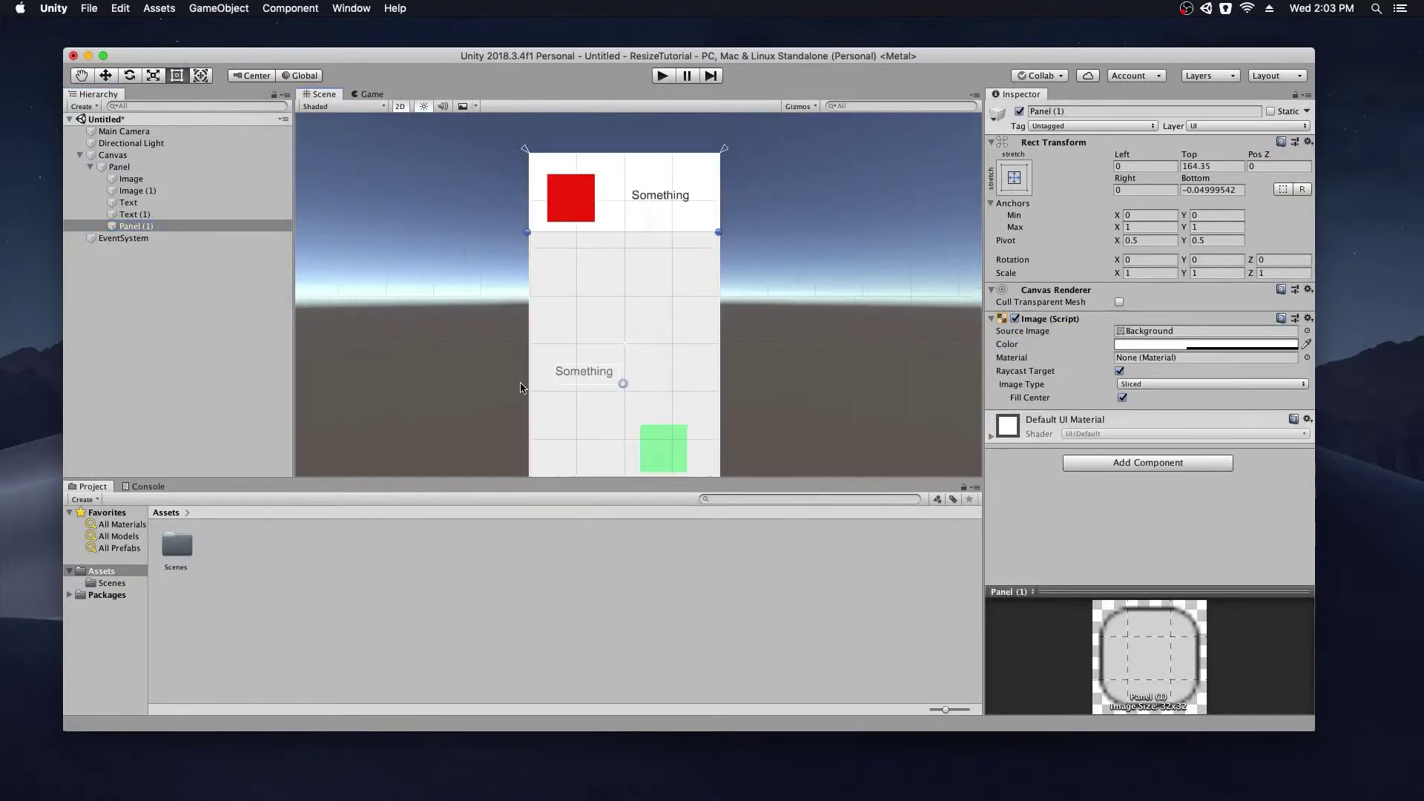
pyautogui.moveTo(499, 389); pyautogui.dragTo(498, 273, button='middle')
pyautogui.moveTo(612, 420); pyautogui.dragTo(626, 230)
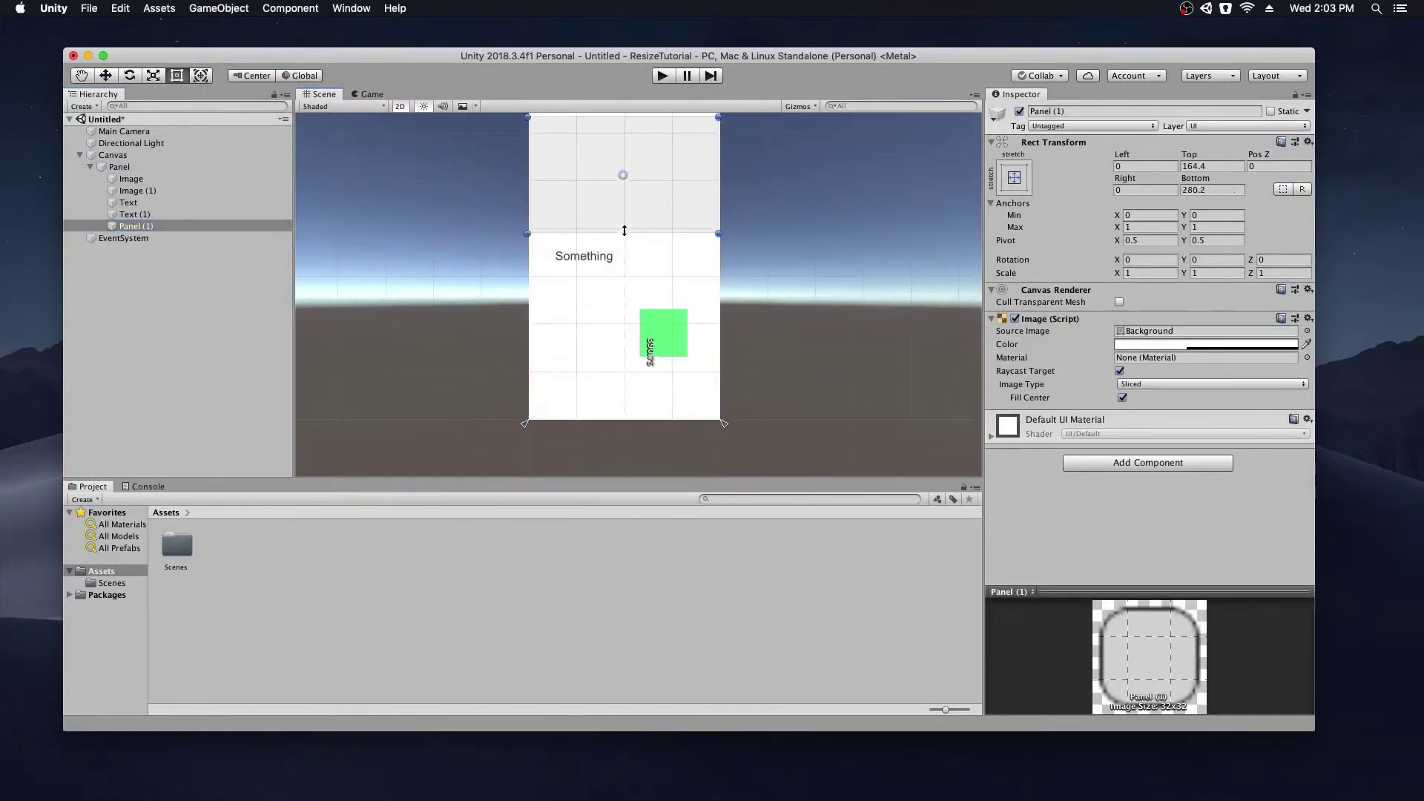
pyautogui.moveTo(473, 217); pyautogui.dragTo(442, 325, button='middle')
pyautogui.scroll(3, 462, 305)
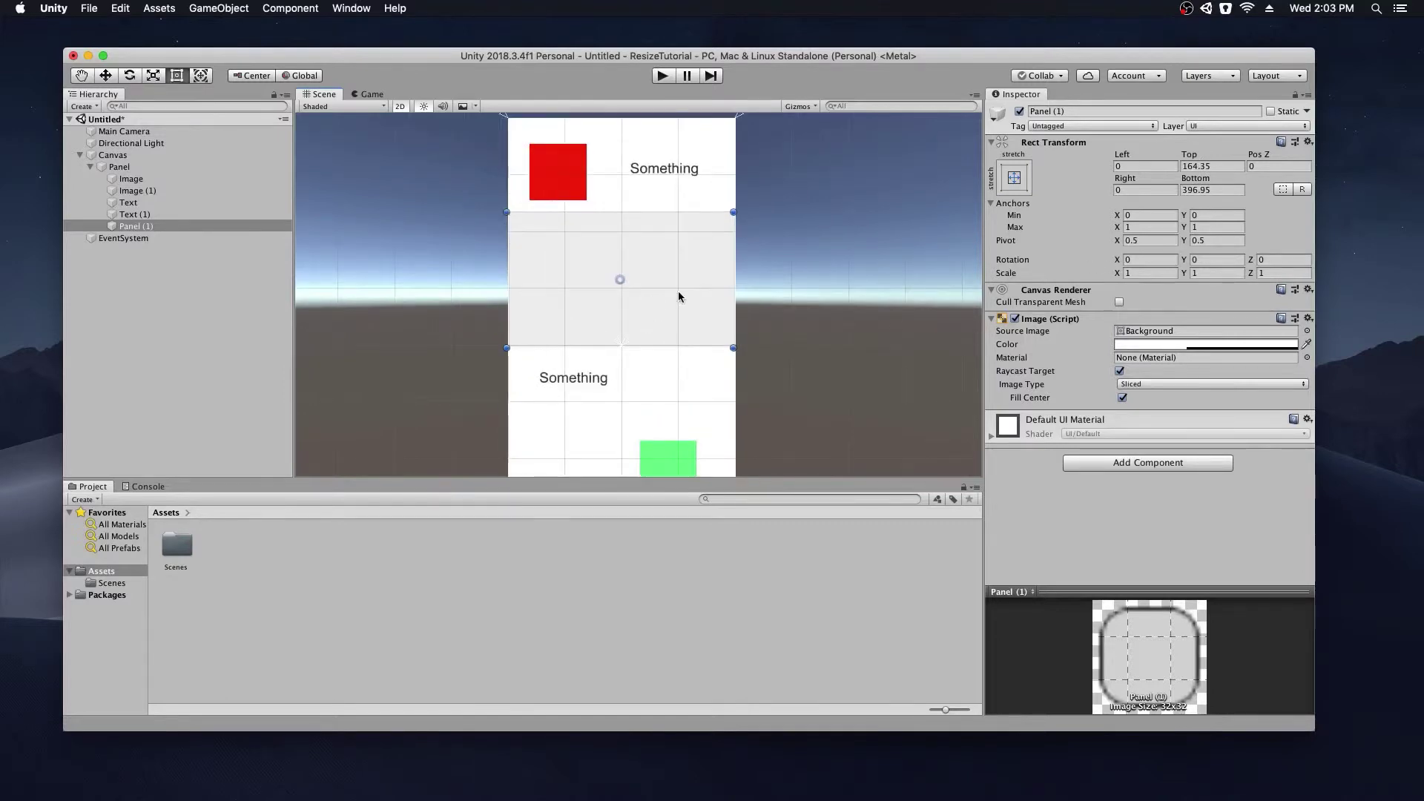
# Change the nested panel's color to dark gray (5A5A5A).
pyautogui.click(1146, 346)
pyautogui.moveTo(810, 463)
pyautogui.mouseDown()
pyautogui.moveTo(824, 417)
pyautogui.moveTo(792, 485)
pyautogui.mouseUp()
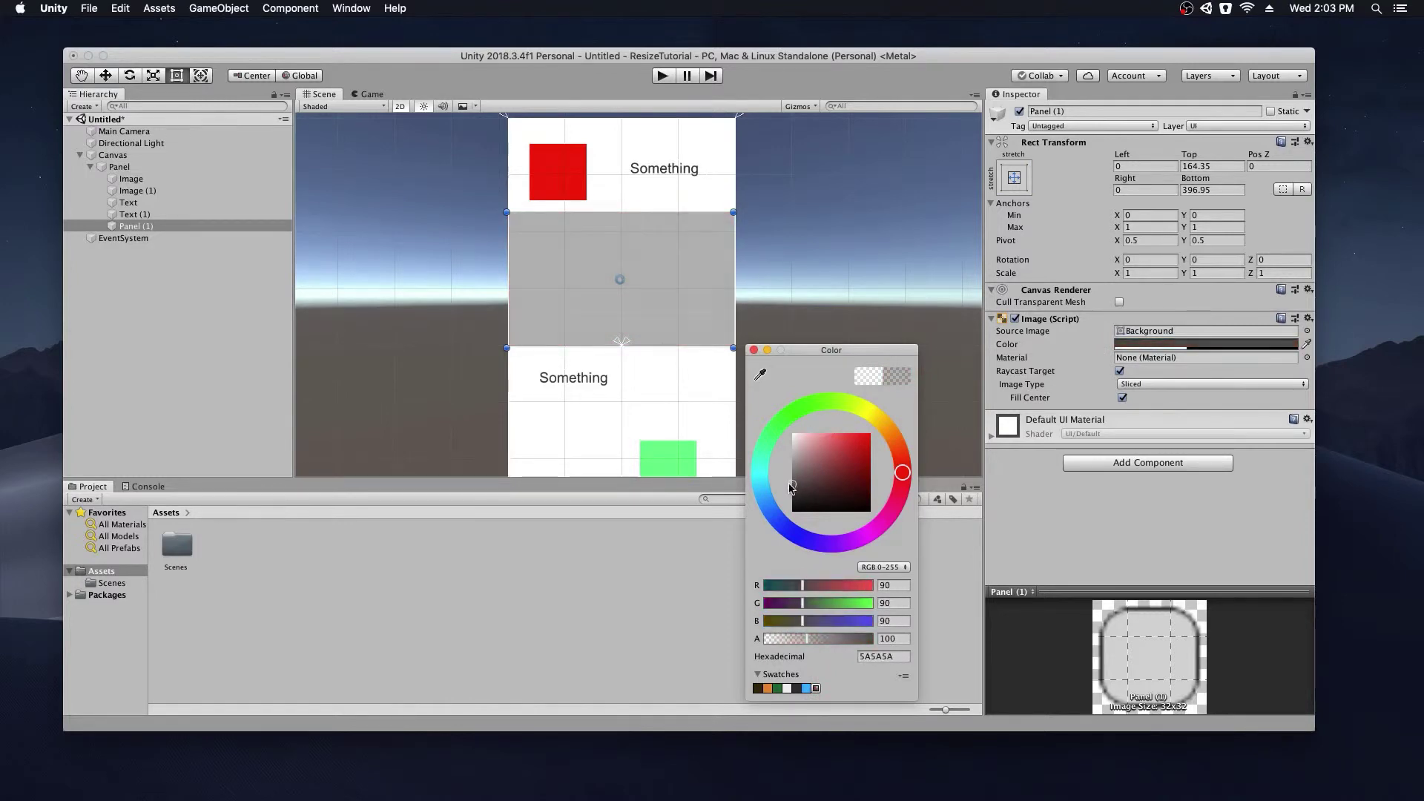
pyautogui.click(753, 350)
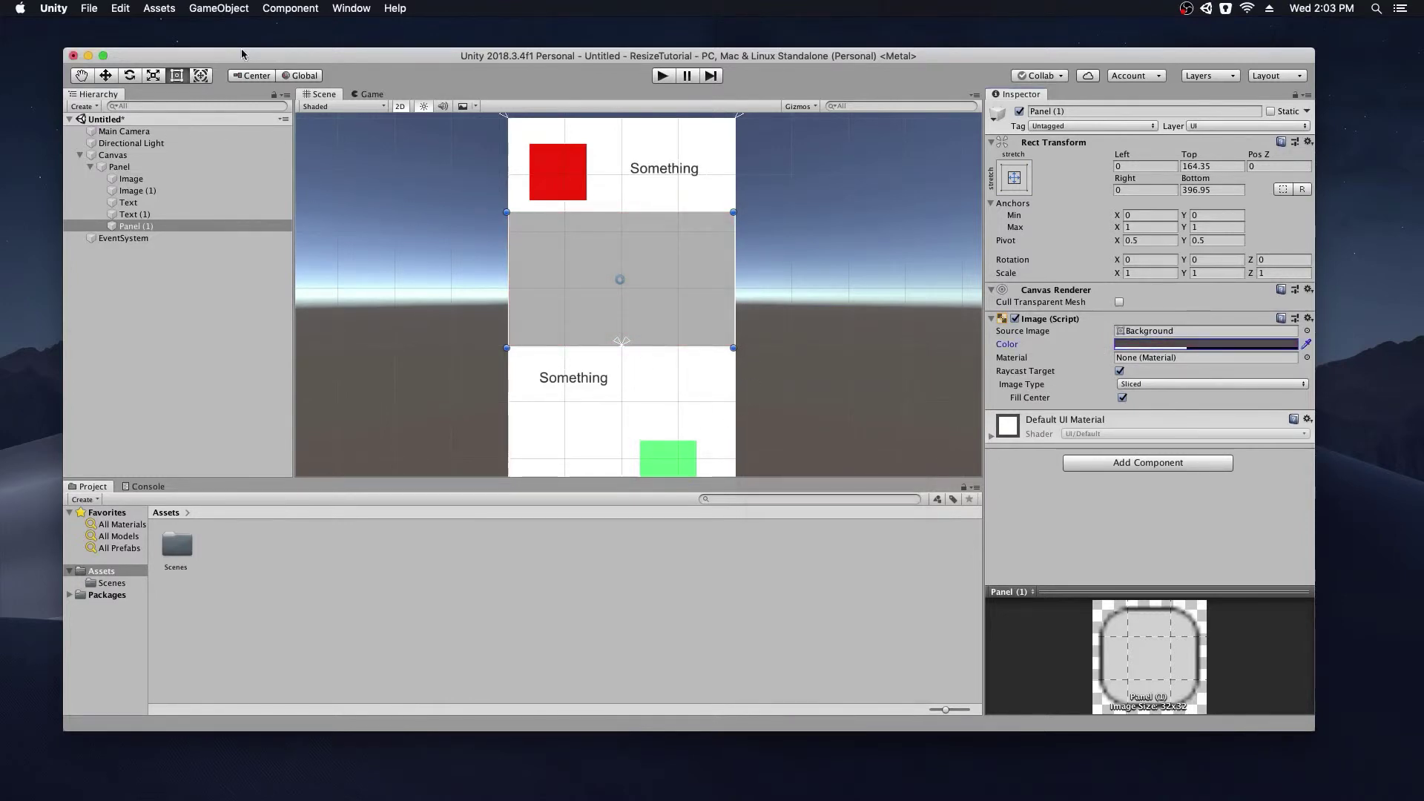
# Add a Horizontal Layout Group component to the nested panel, Panel (1).
pyautogui.click(138, 191)
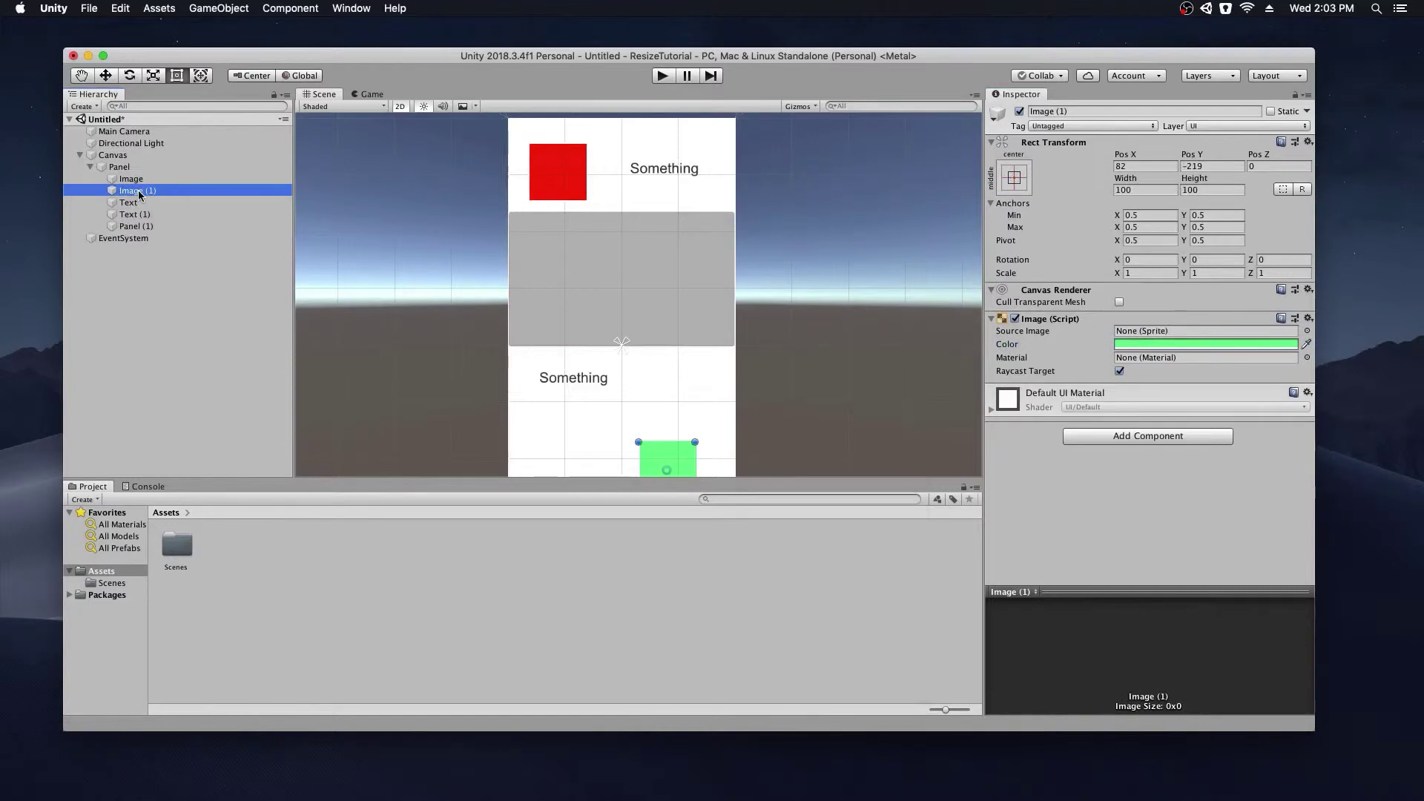
pyautogui.click(136, 225)
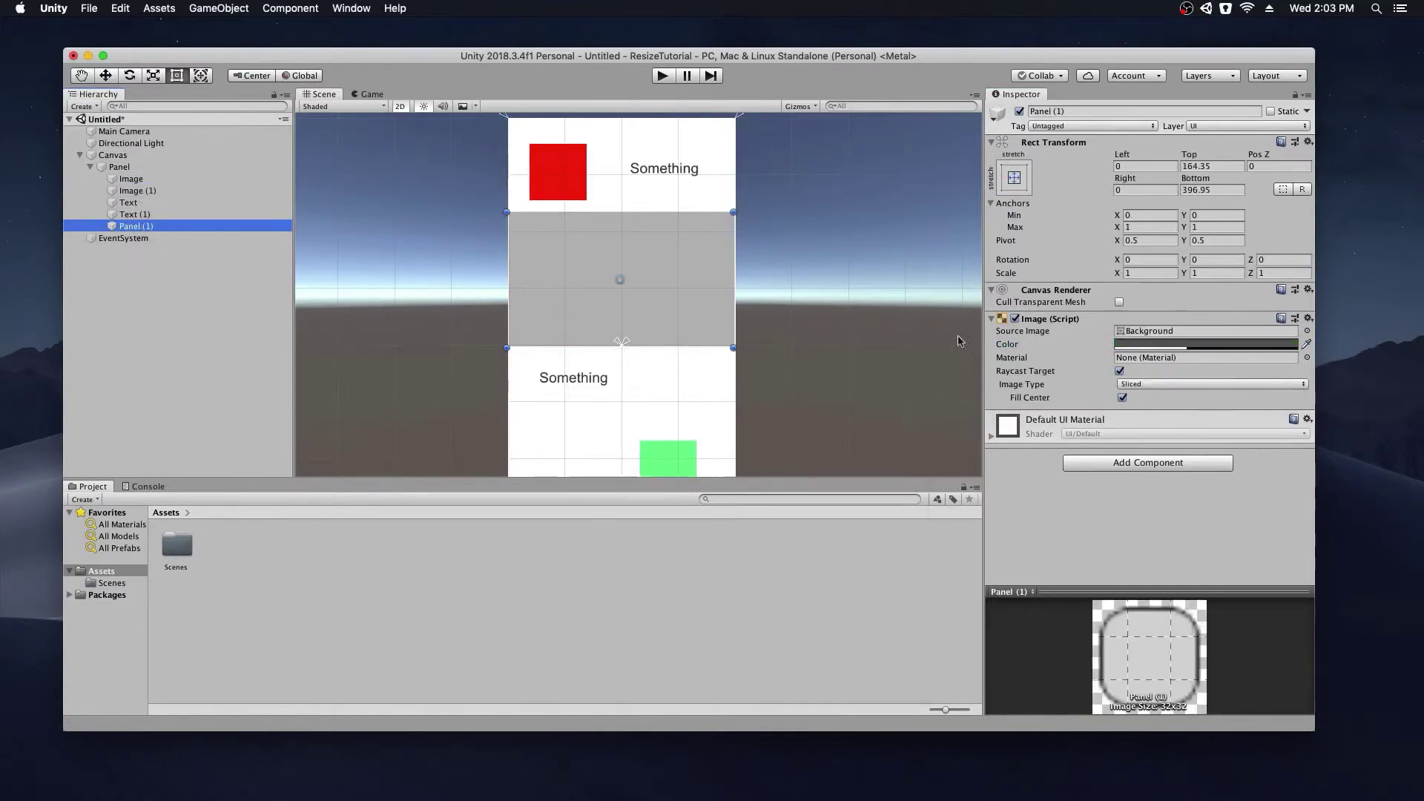
pyautogui.click(1097, 463)
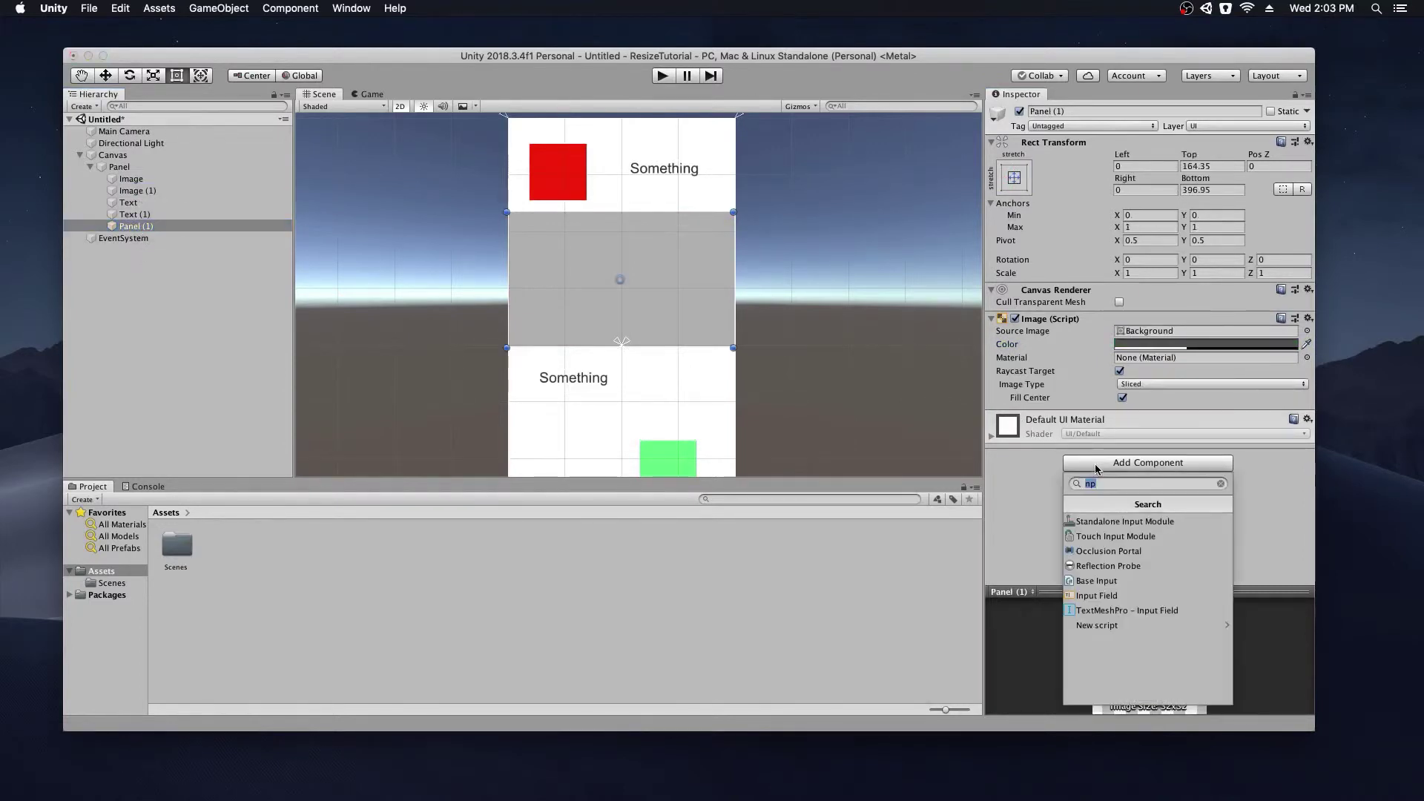
pyautogui.write('hor')
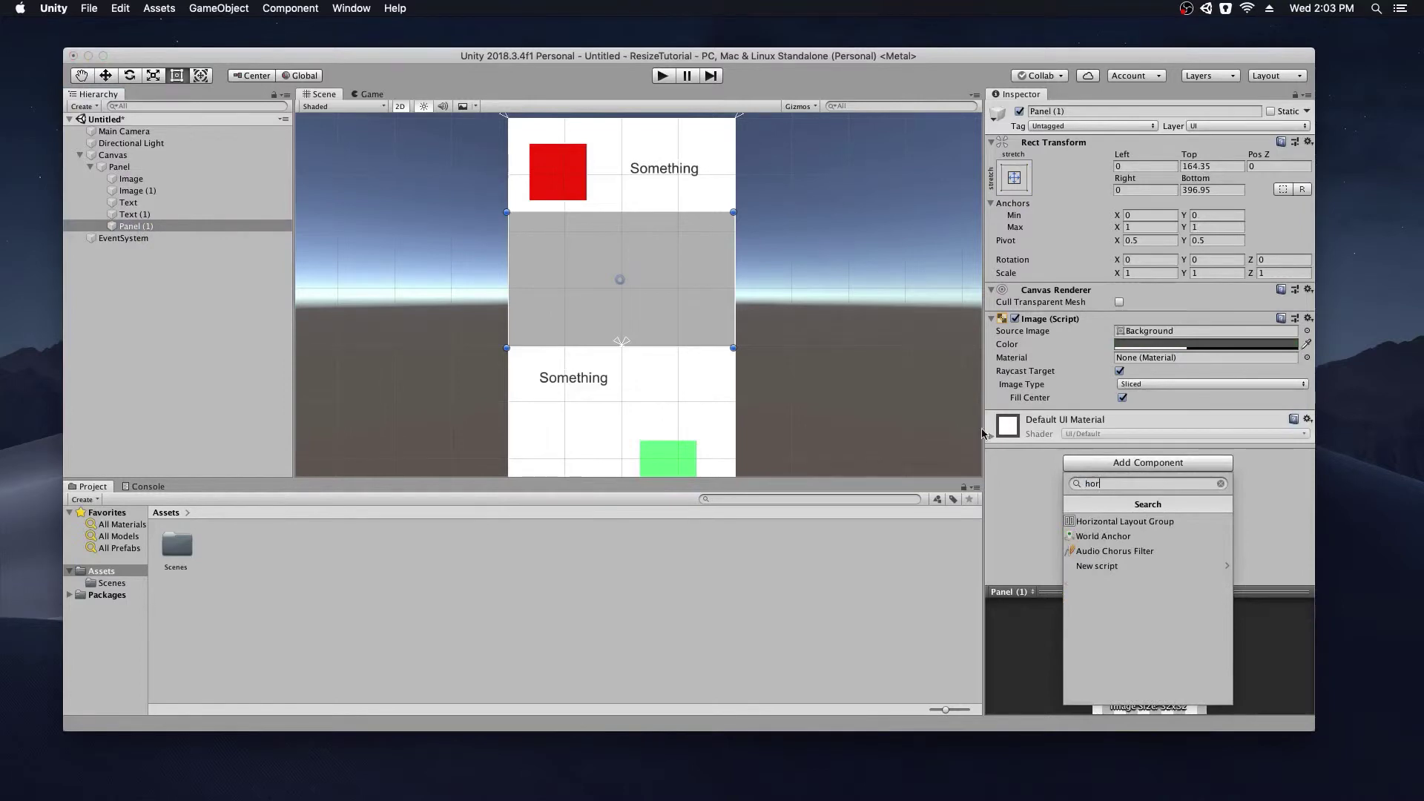
pyautogui.click(1108, 520)
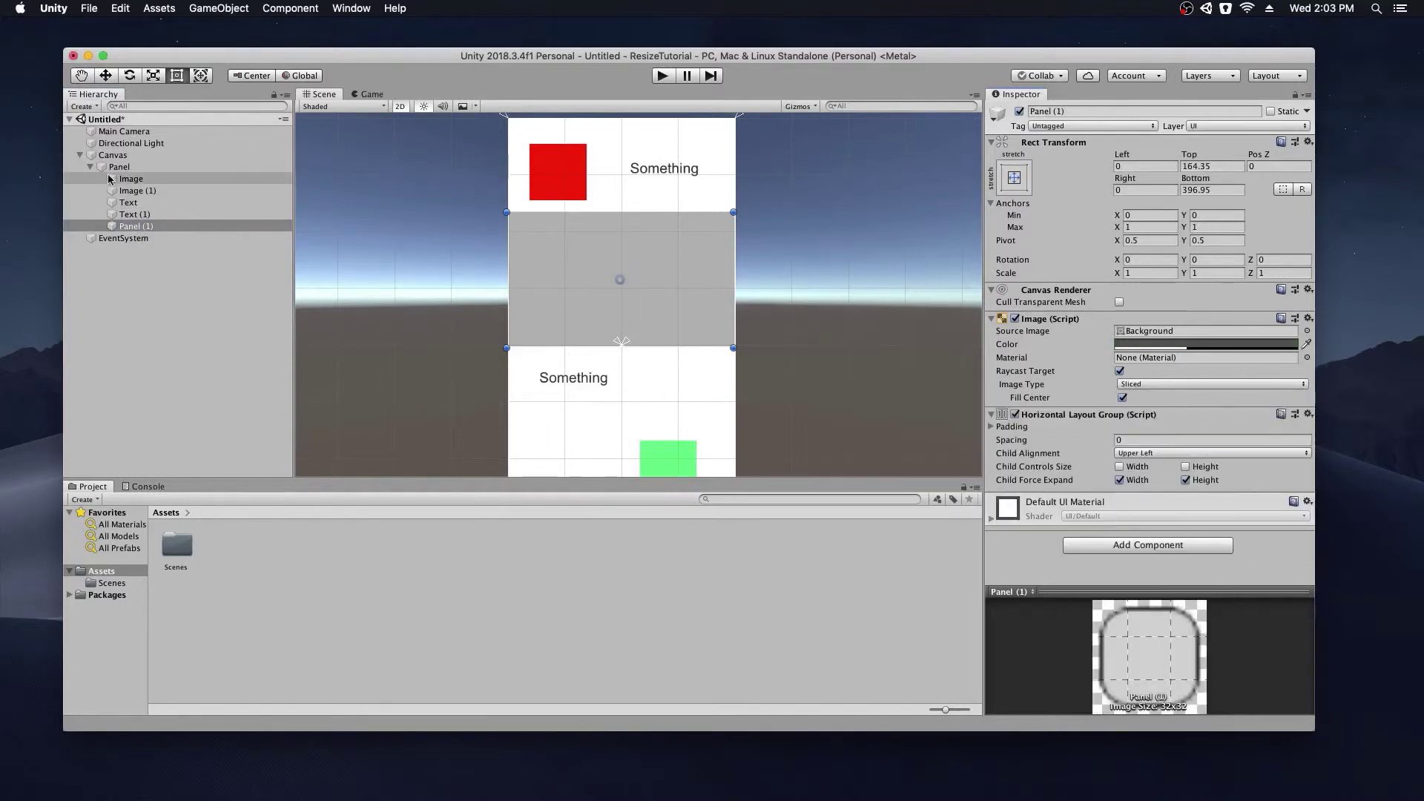
# Duplicate the green image, nest the copy under Panel (1), duplicate that copy twice, and select Panel (1).
pyautogui.click(133, 191)
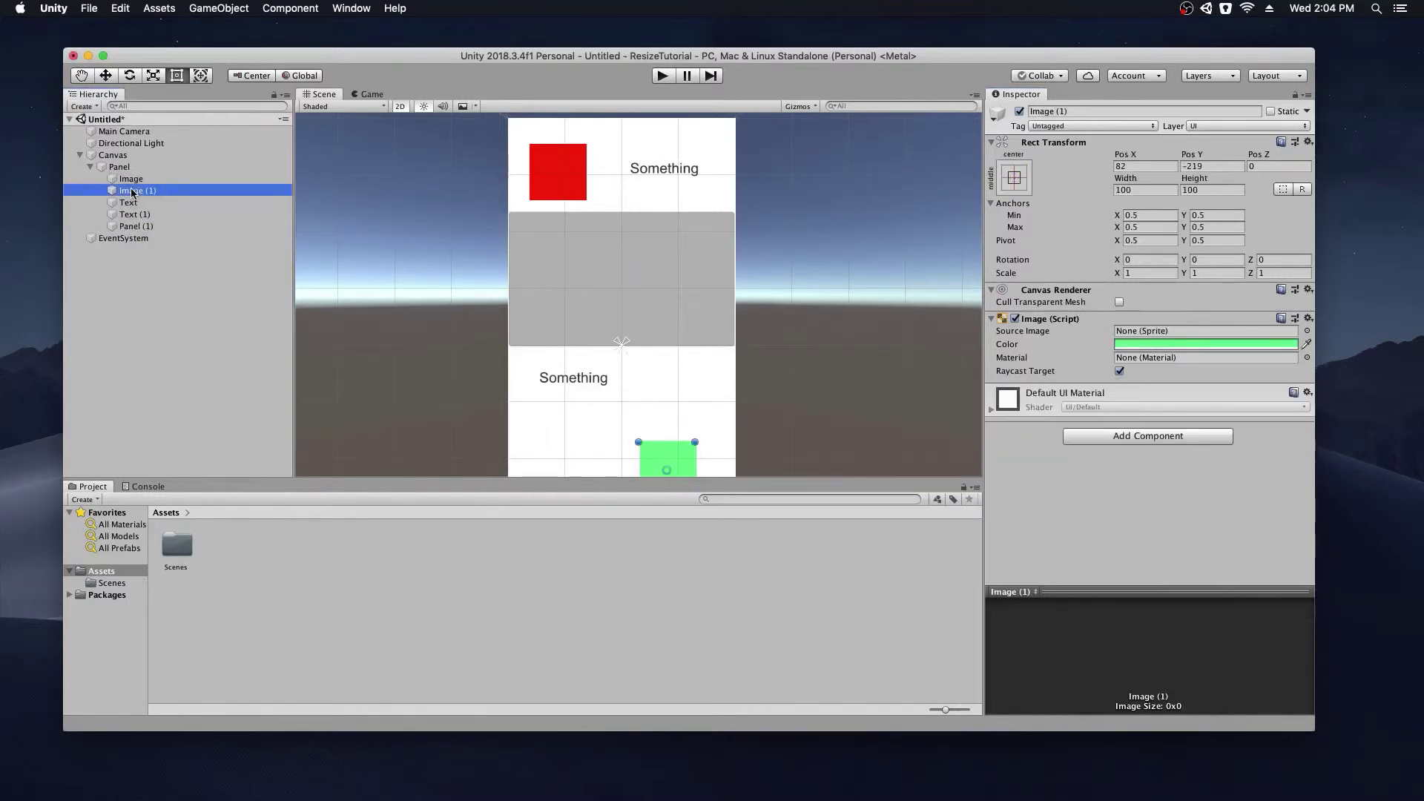
pyautogui.press('super+d')
pyautogui.moveTo(131, 239); pyautogui.dragTo(138, 226)
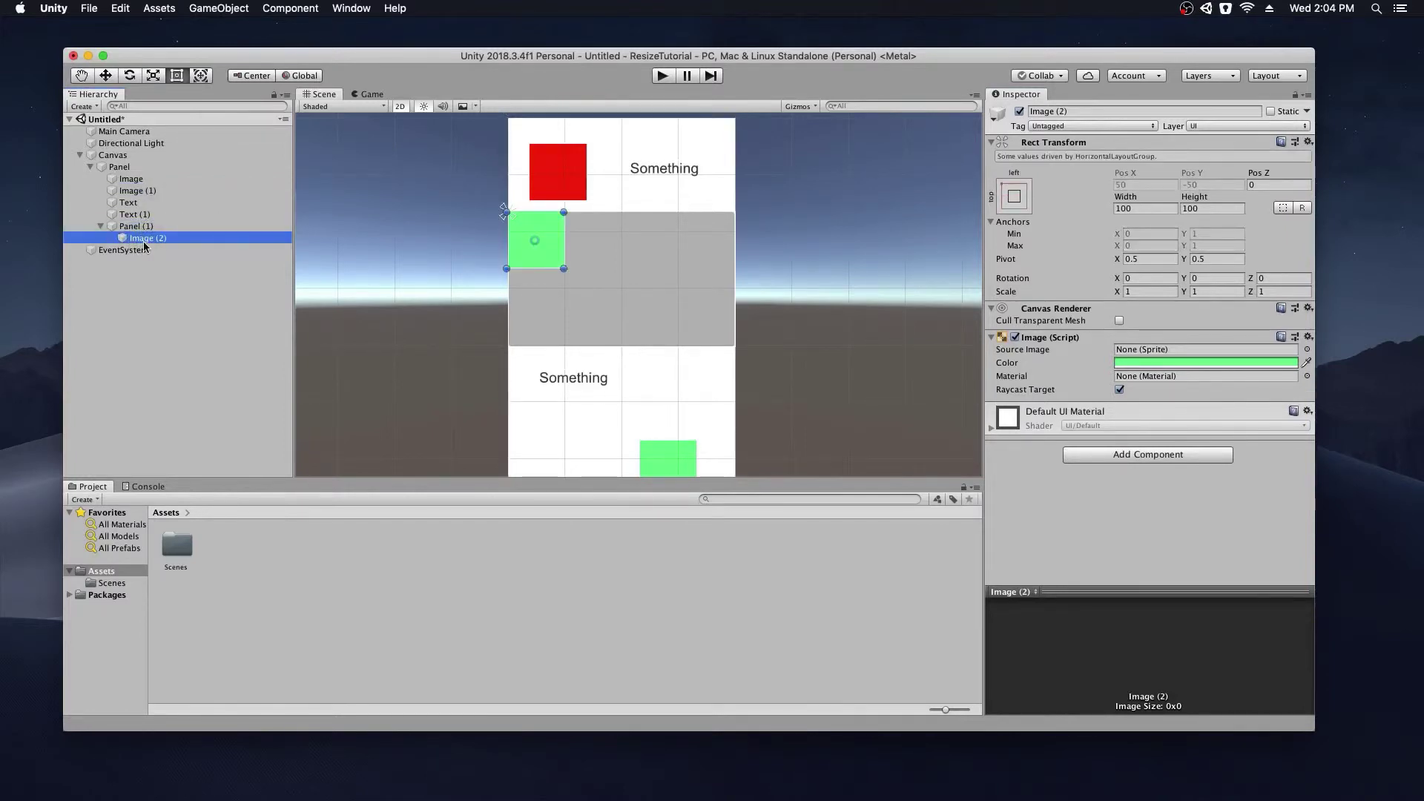
pyautogui.press('super+d')
pyautogui.press('super+d')
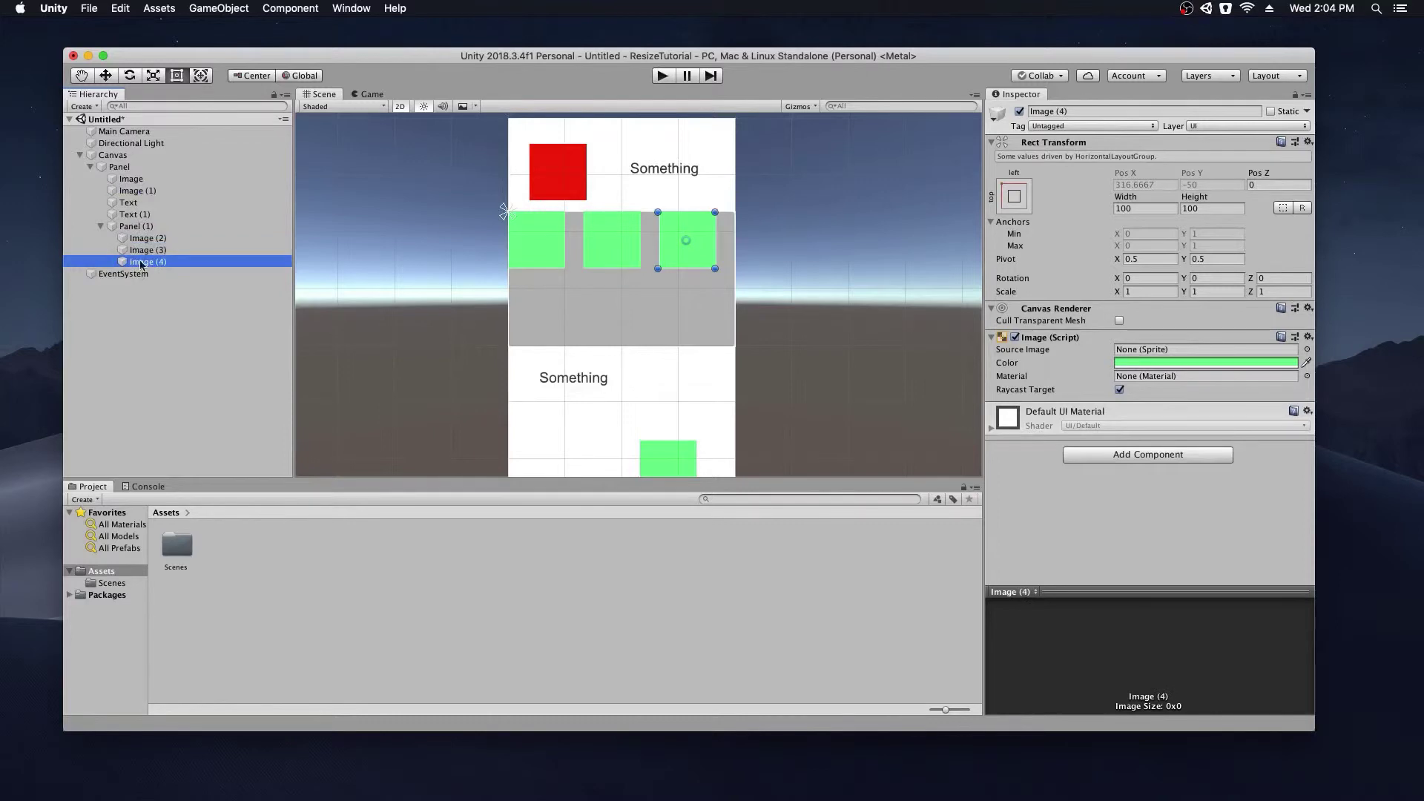
pyautogui.click(139, 228)
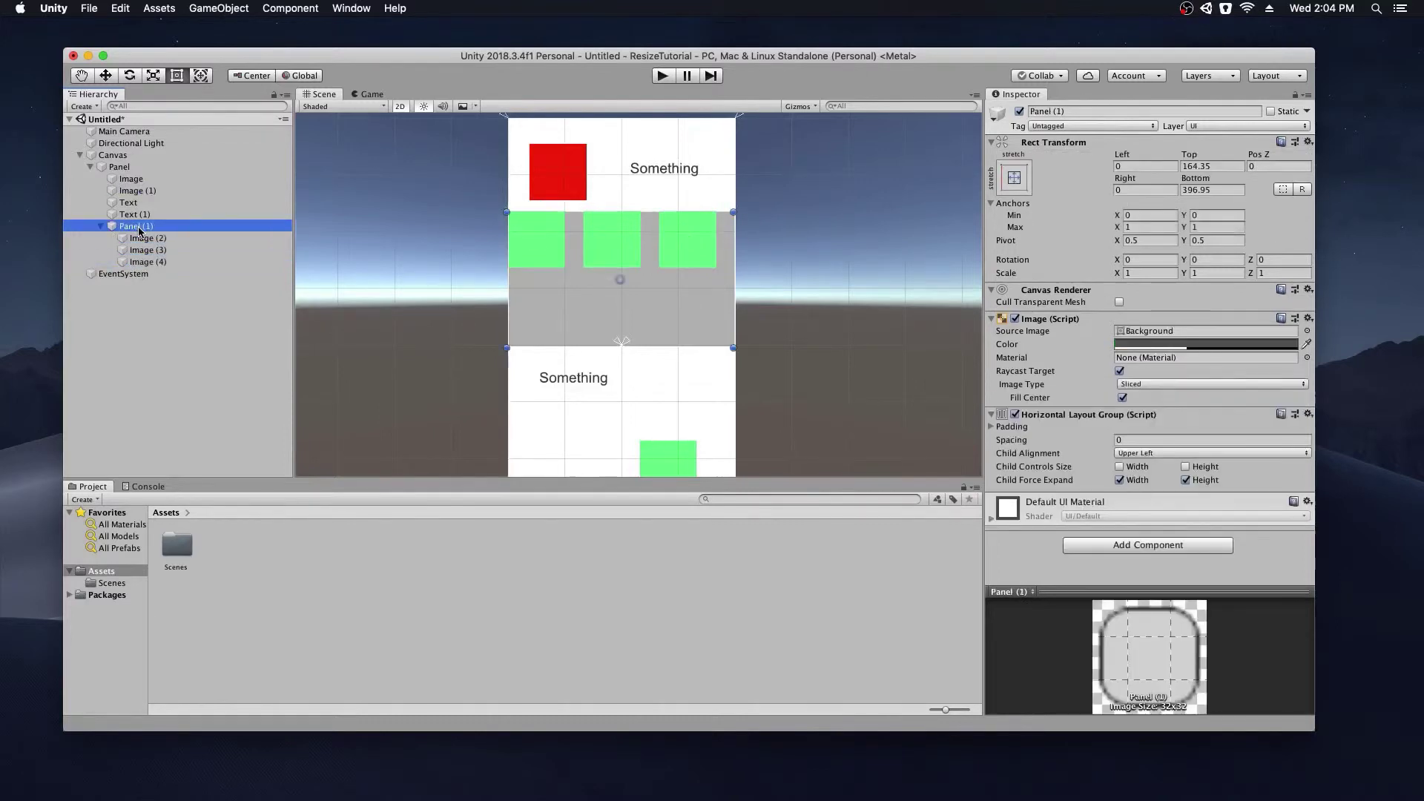
# Set the Horizontal Layout Group's child alignment on Panel (1) to Middle Center.
pyautogui.click(1123, 454)
pyautogui.click(1142, 499)
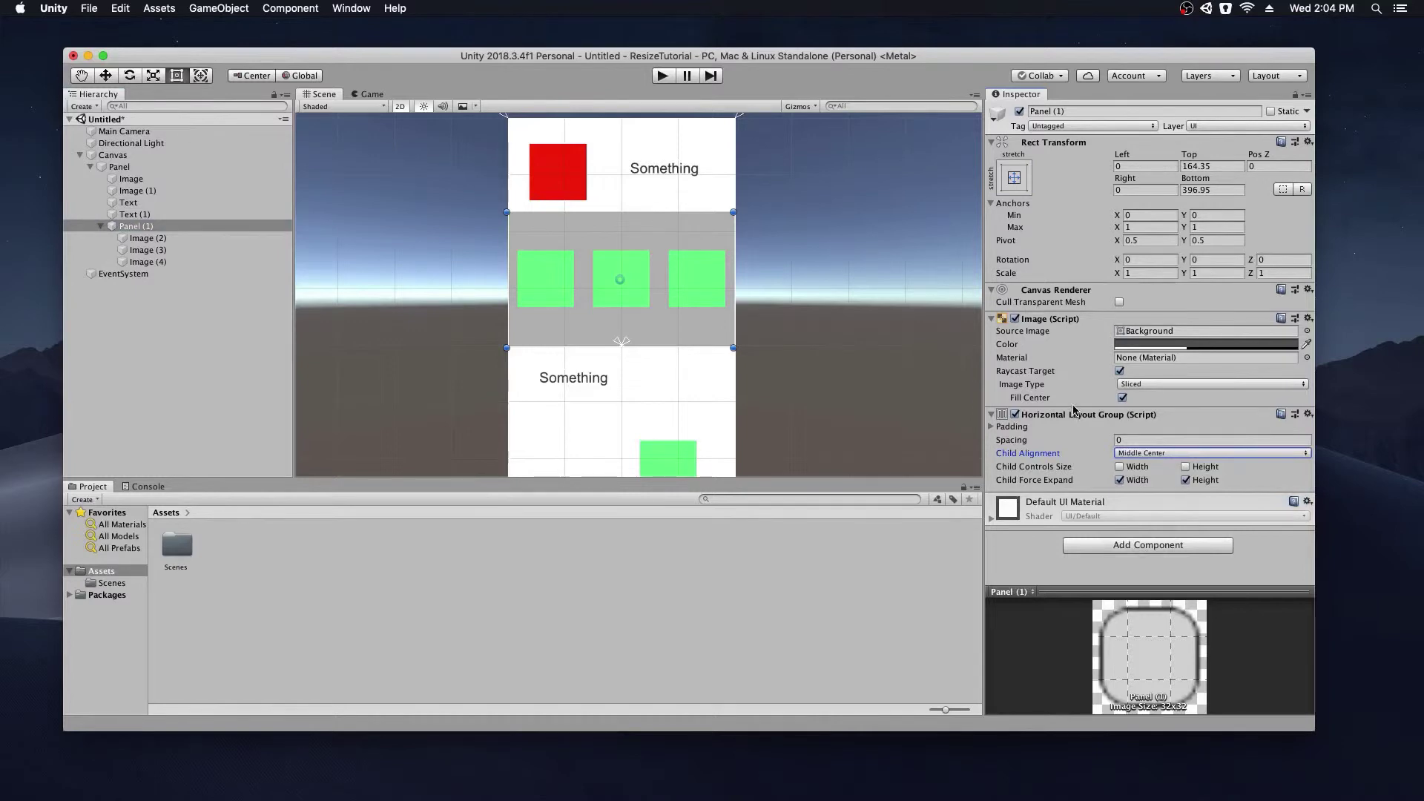
pyautogui.click(410, 258)
pyautogui.scroll(-3, 405, 260)
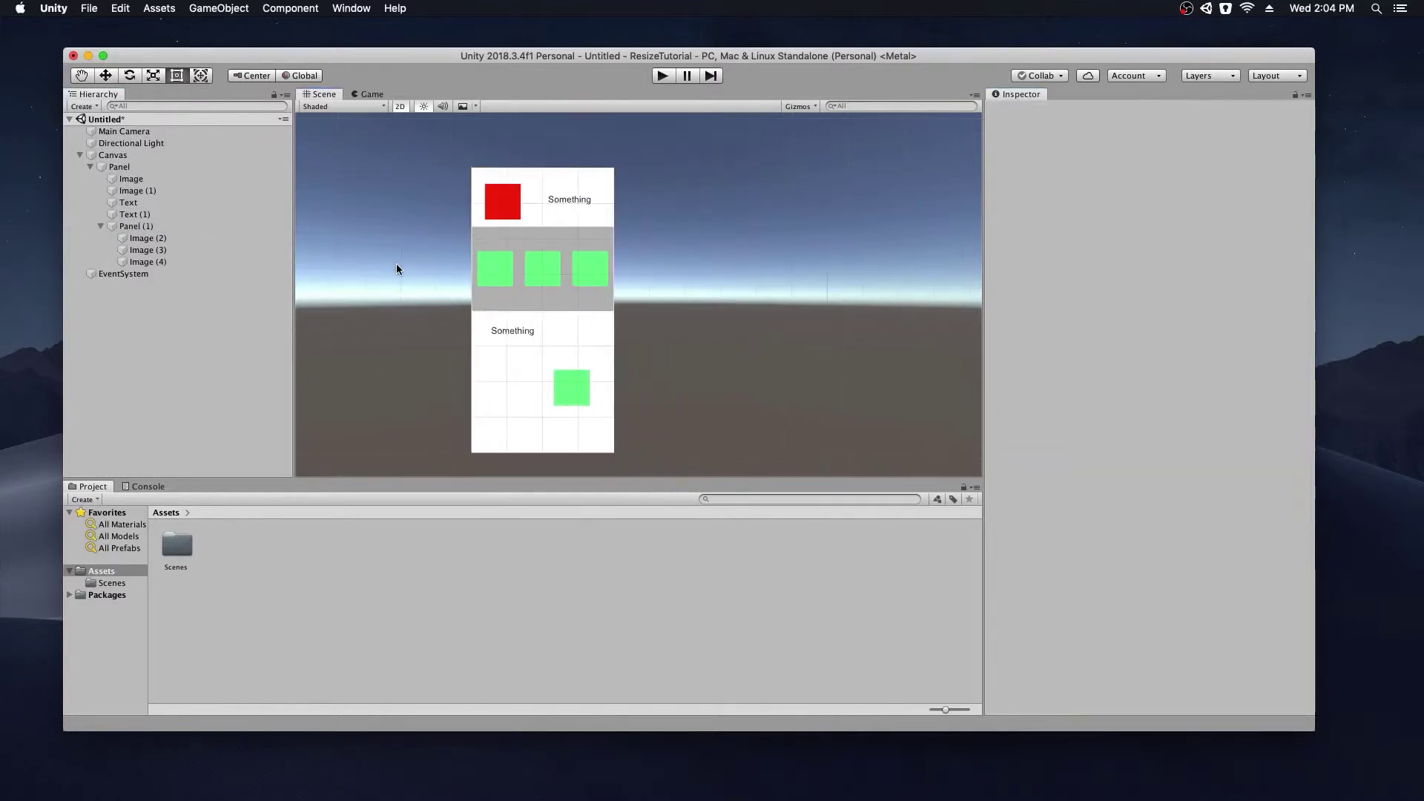
pyautogui.scroll(1, 393, 274)
pyautogui.moveTo(388, 286); pyautogui.dragTo(435, 280, button='middle')
pyautogui.scroll(-1, 416, 265)
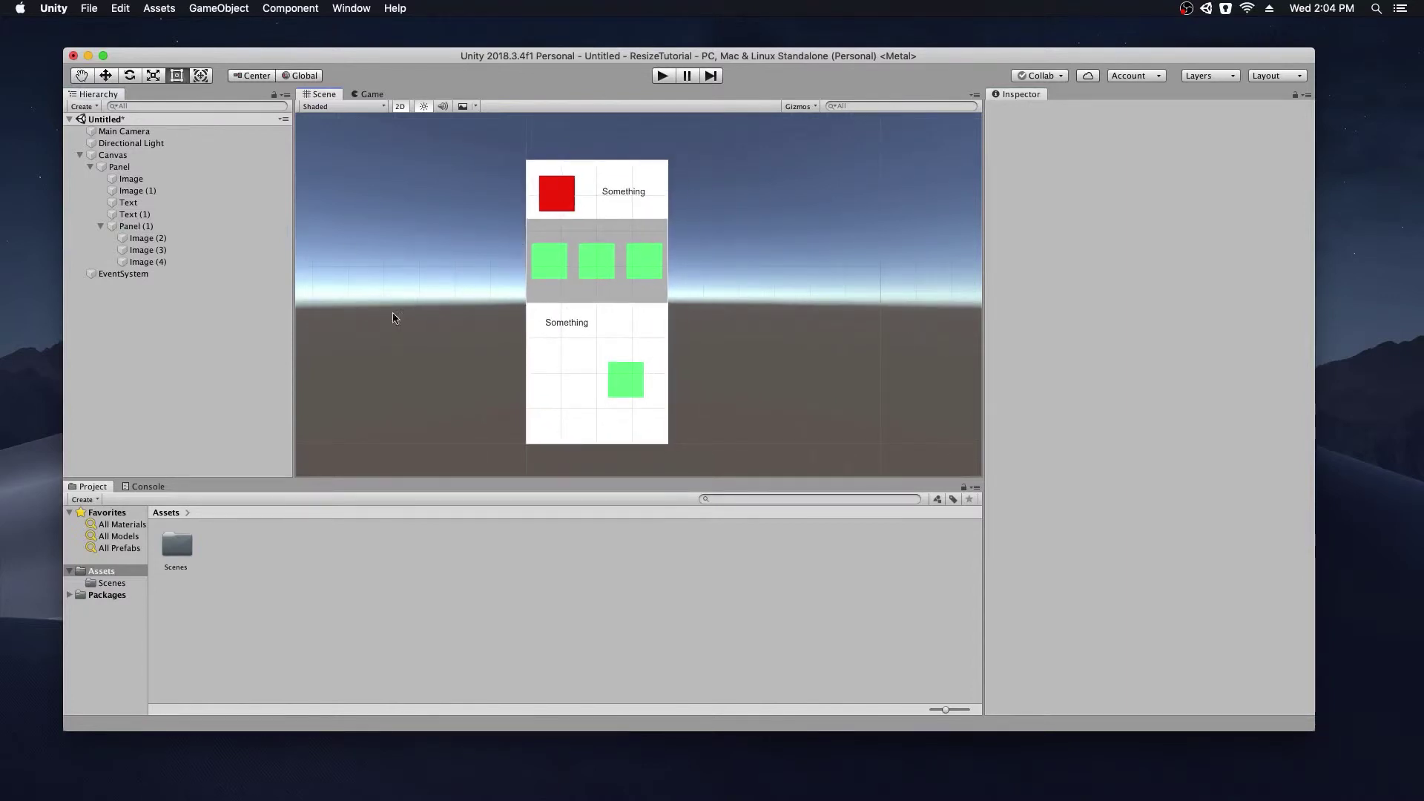
# Preview the layout in the Game view, alternating between the NewResolution (450x870), Iphone (640x1136) and Android (400x800) resolutions.
pyautogui.click(367, 94)
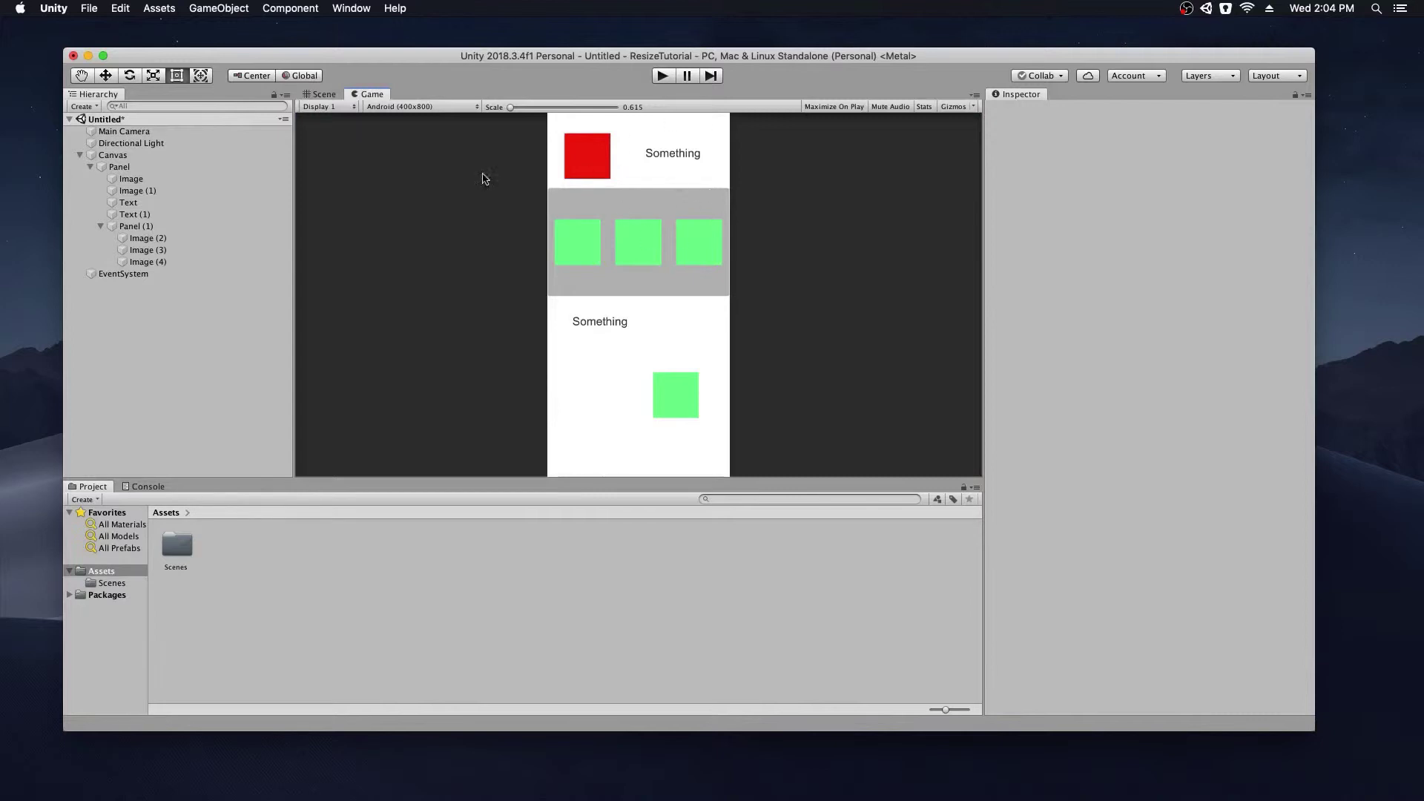
pyautogui.click(399, 107)
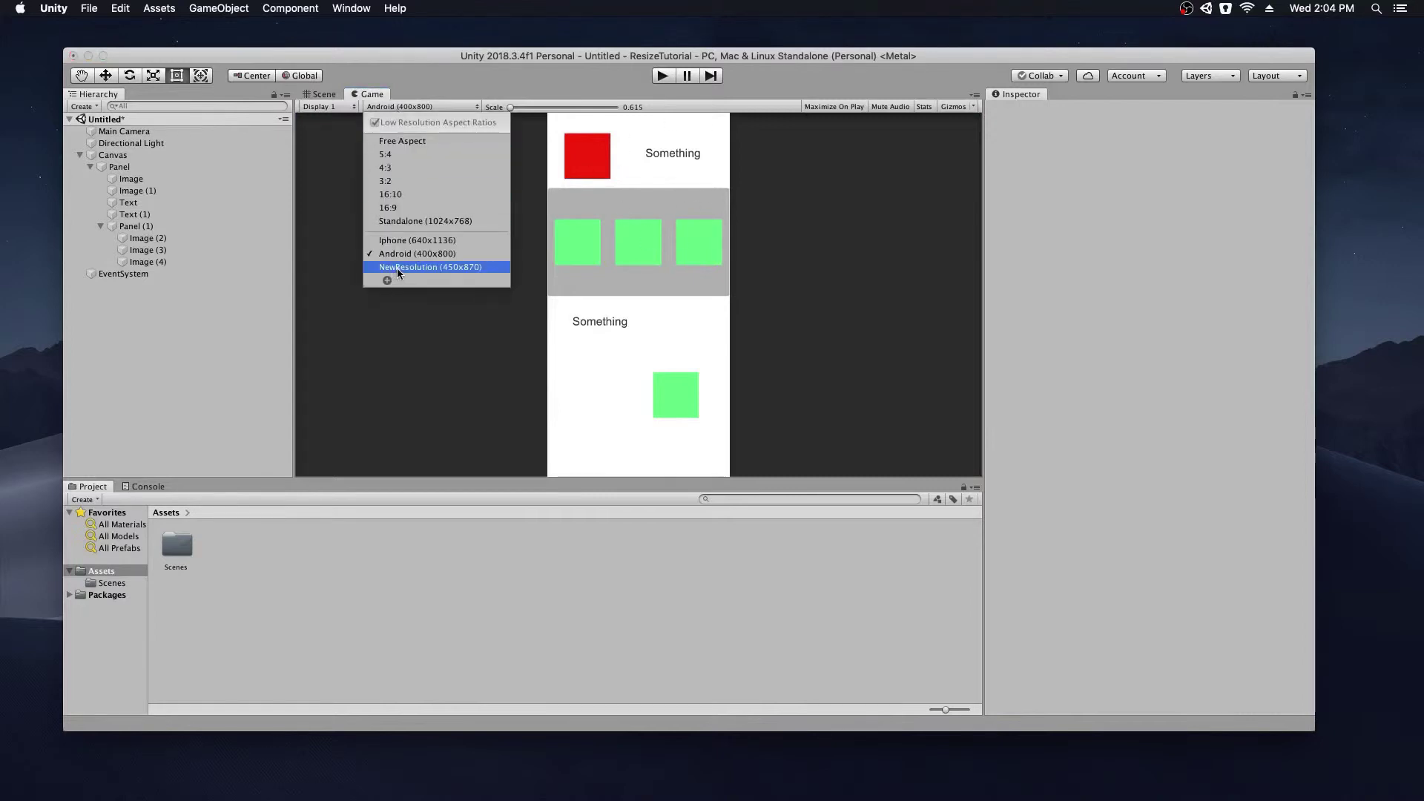
pyautogui.click(398, 268)
pyautogui.click(419, 107)
pyautogui.click(414, 241)
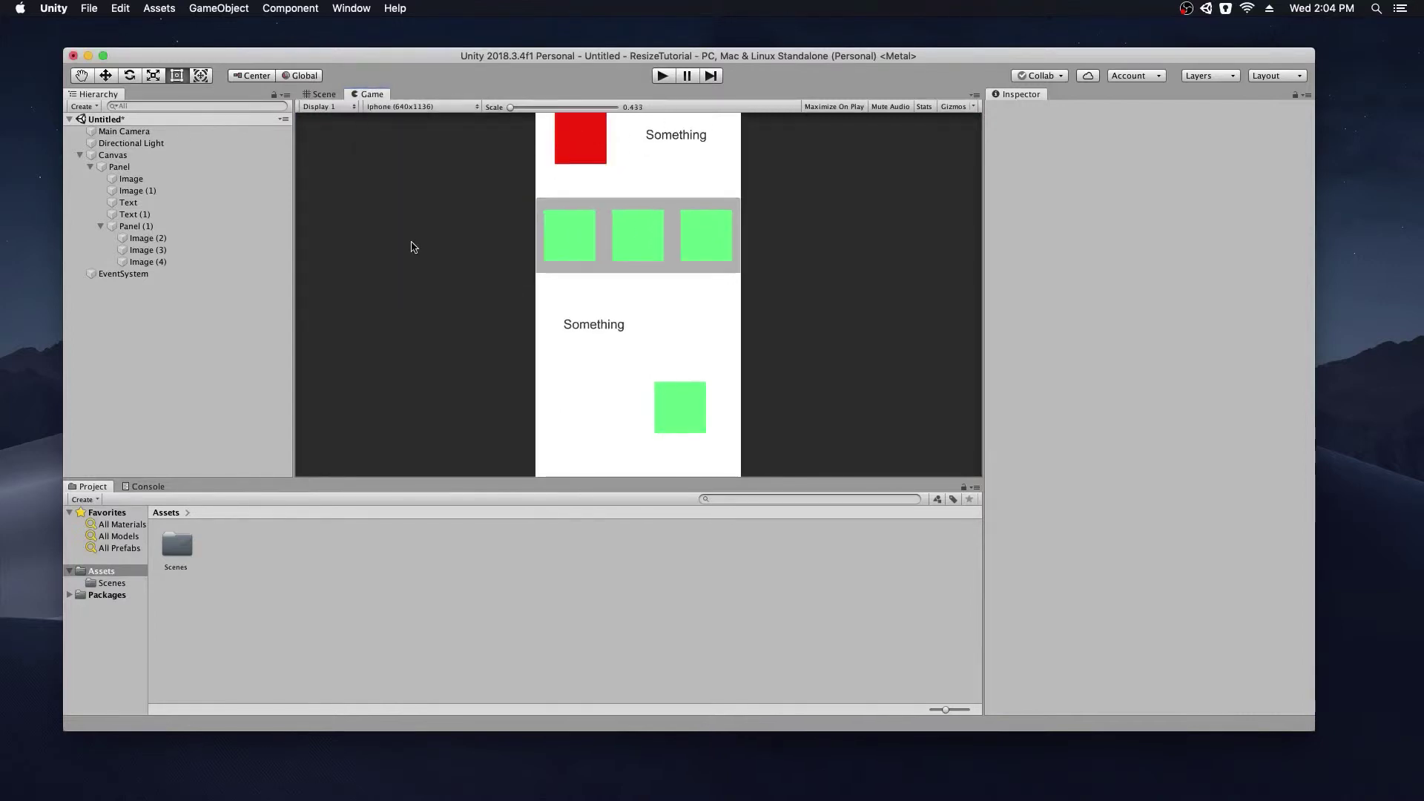
pyautogui.click(416, 107)
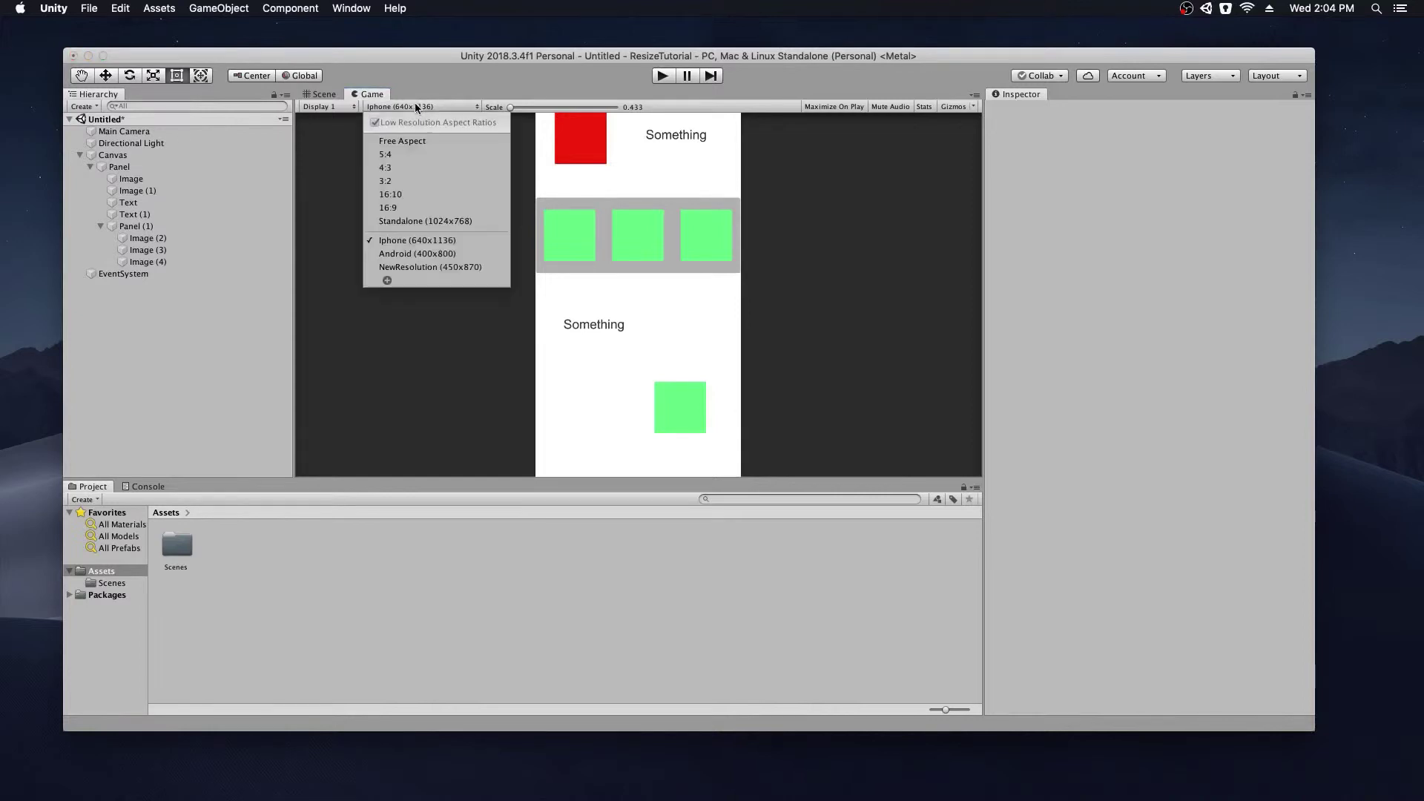
pyautogui.click(407, 254)
pyautogui.click(428, 106)
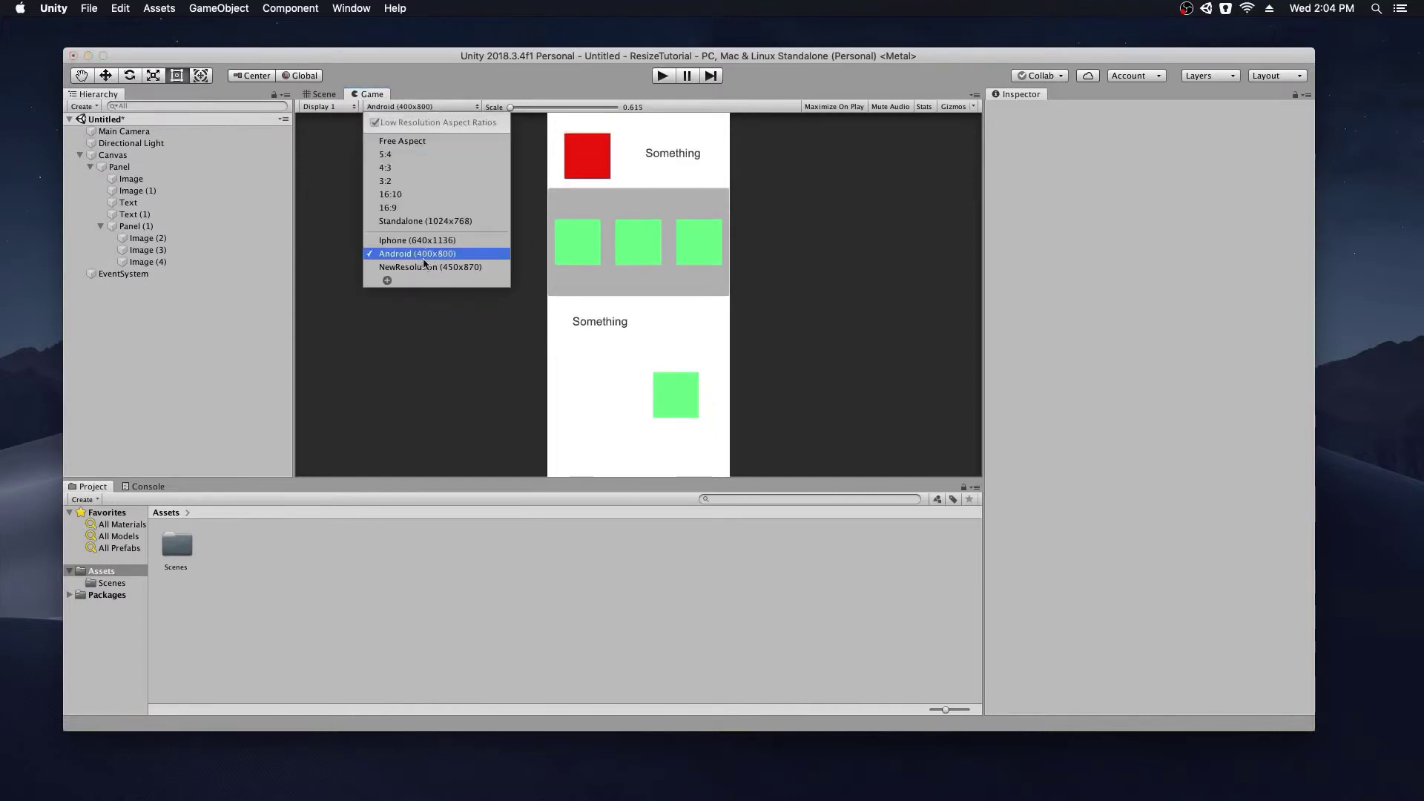
pyautogui.click(417, 267)
pyautogui.click(429, 107)
pyautogui.click(423, 239)
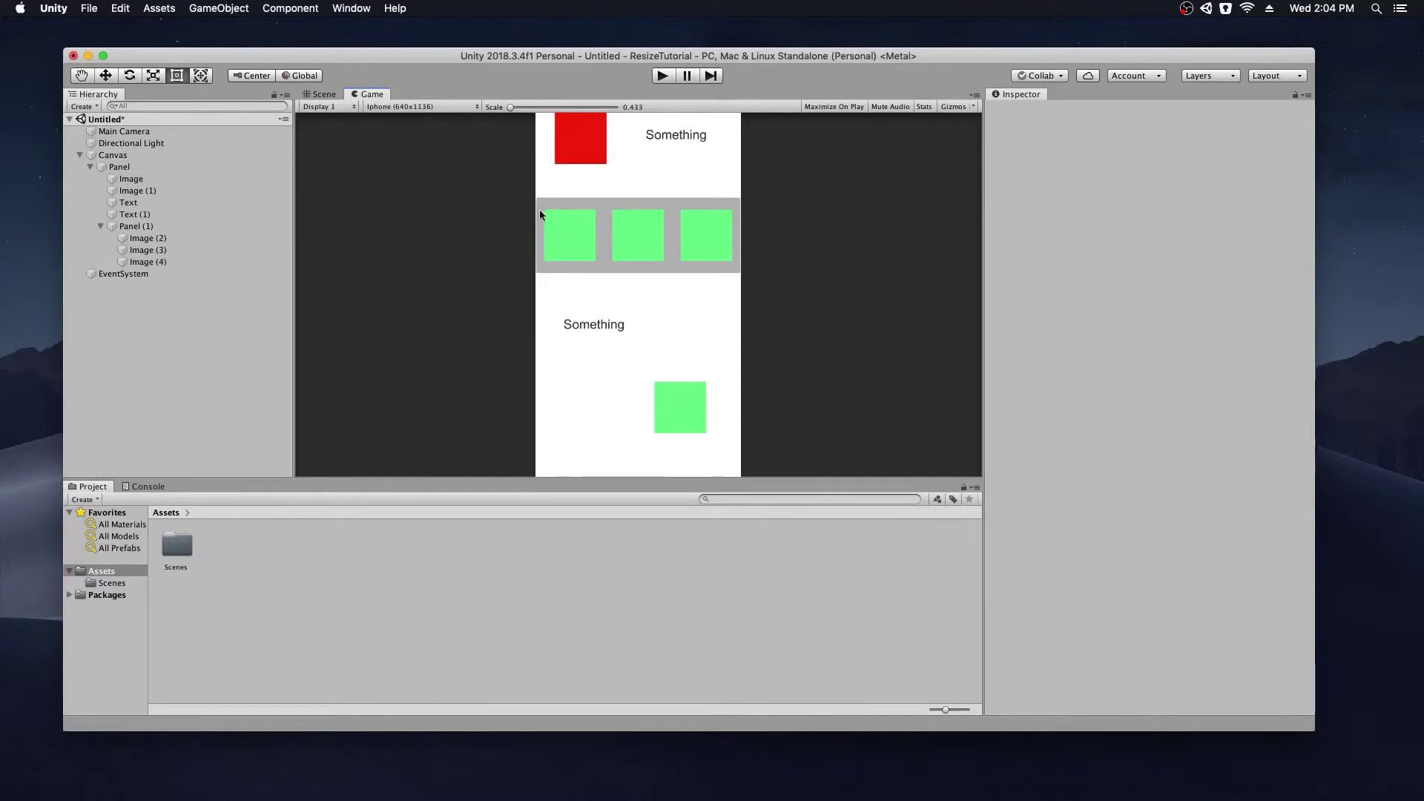
pyautogui.click(422, 107)
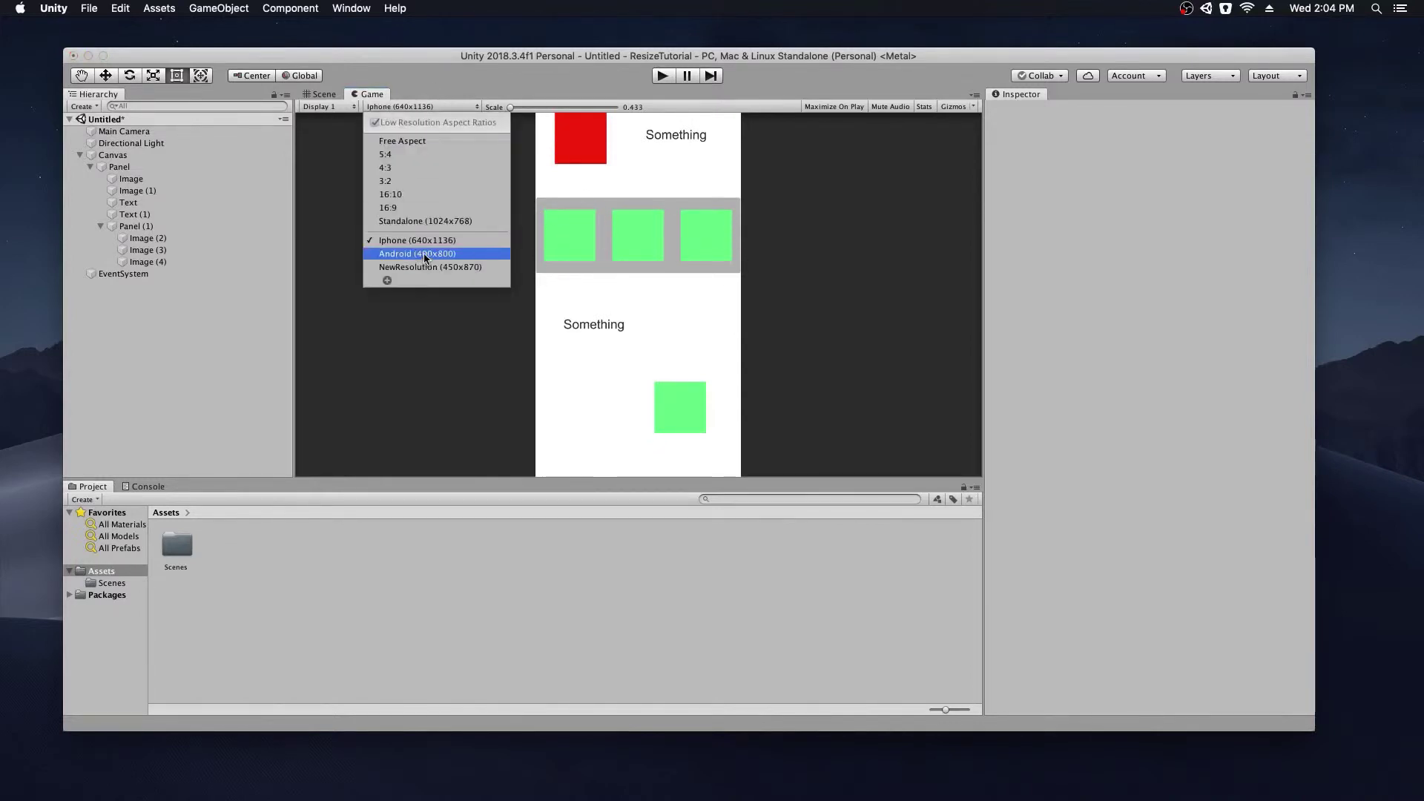
pyautogui.click(408, 253)
pyautogui.click(419, 106)
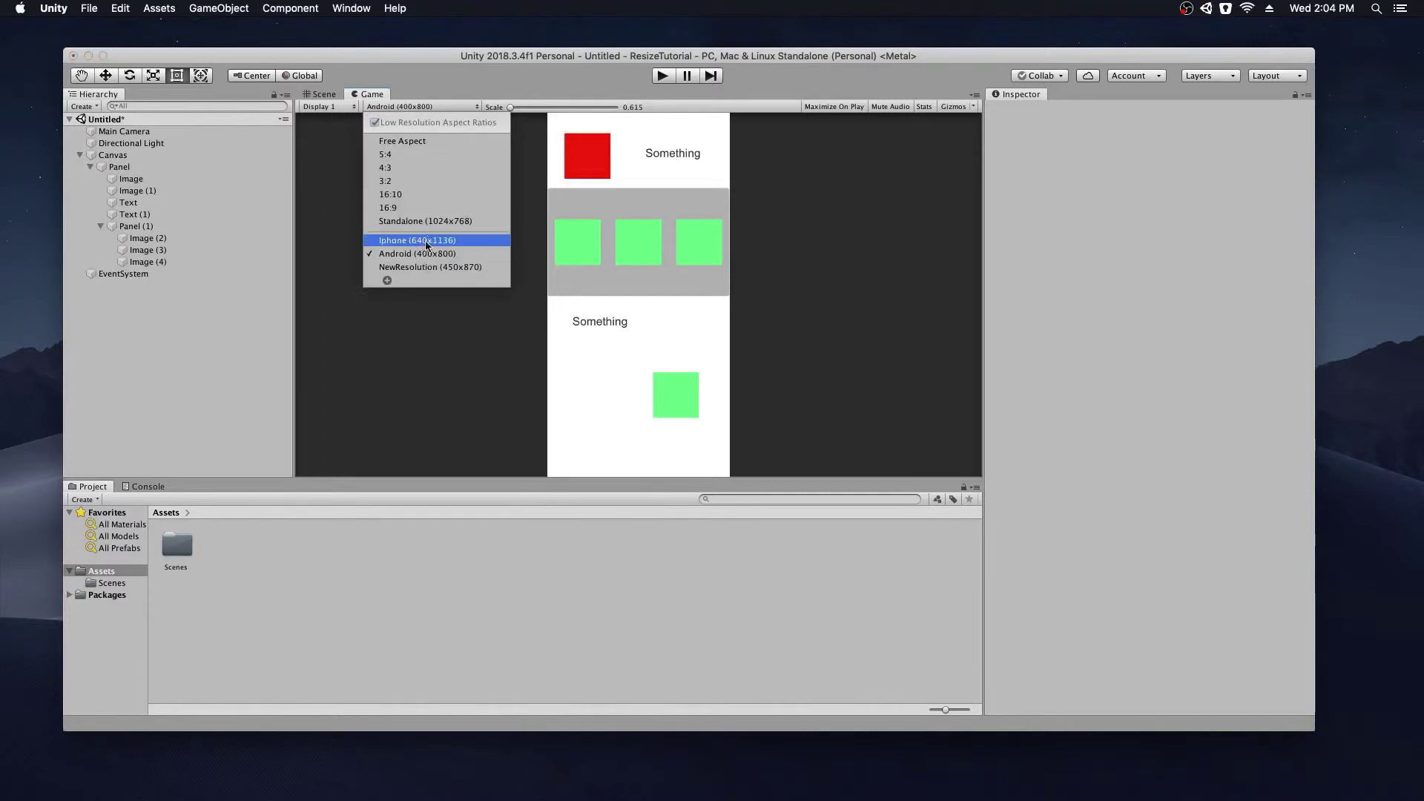
pyautogui.click(421, 265)
pyautogui.click(430, 106)
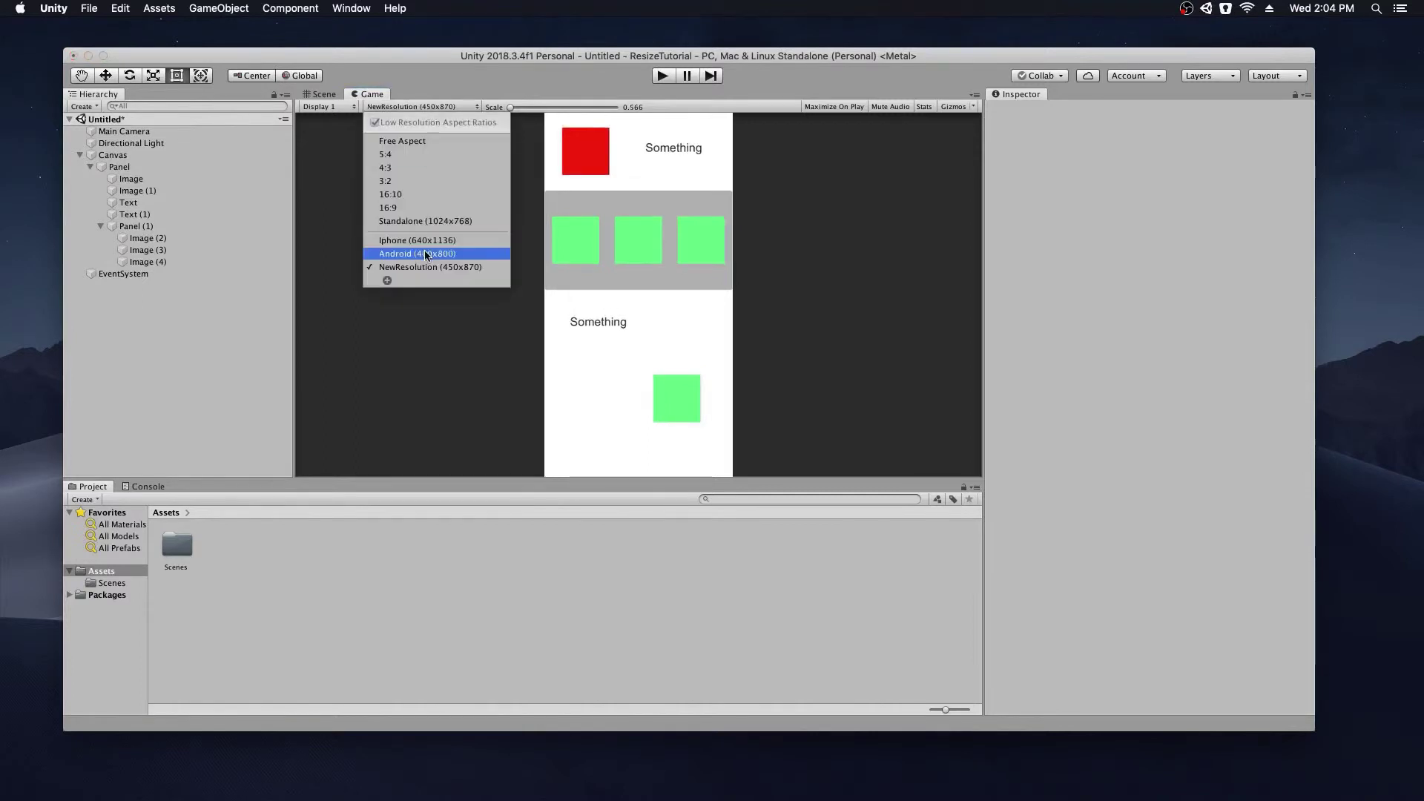
pyautogui.click(424, 252)
pyautogui.click(427, 107)
pyautogui.click(413, 241)
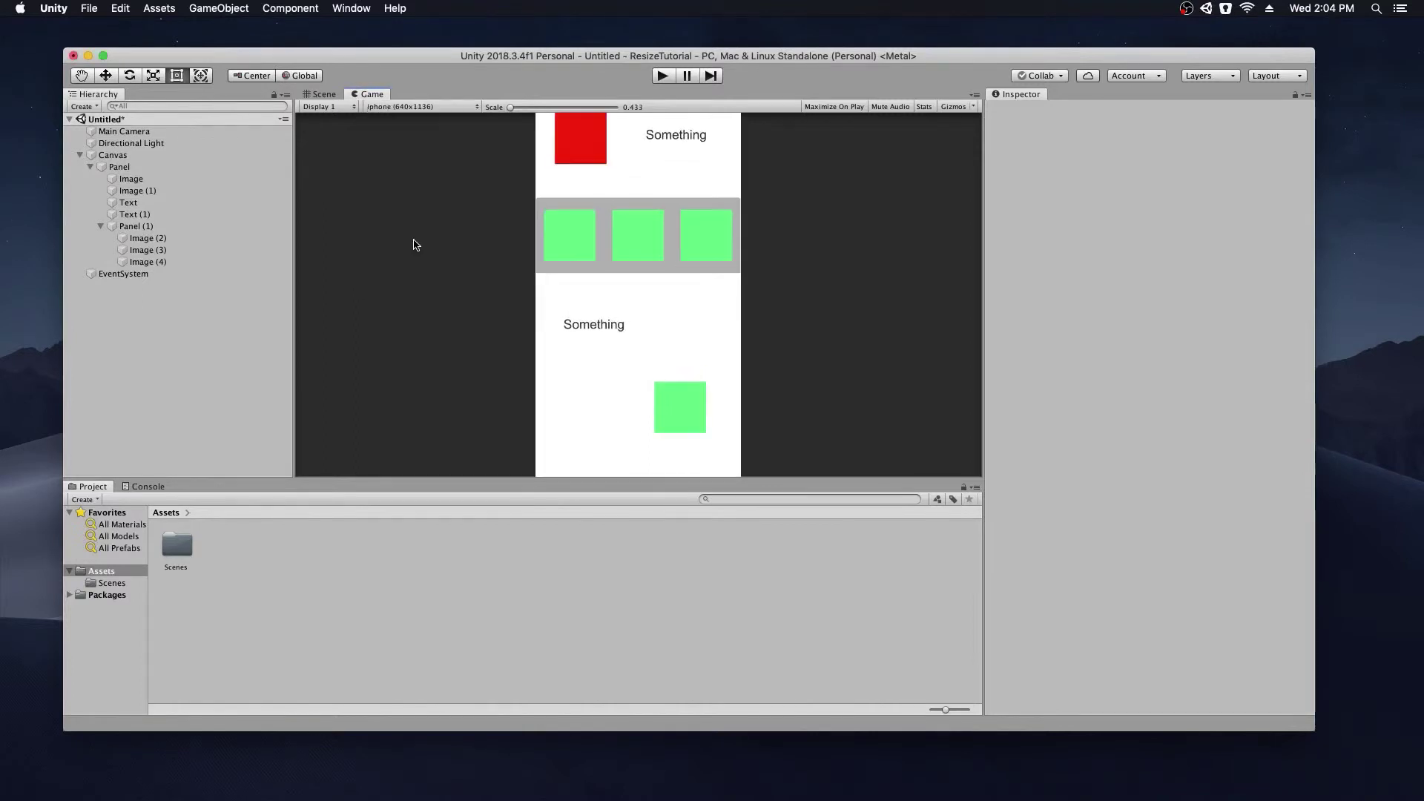
# Set the Game view resolution to Android (400x800) and return to the Scene view.
pyautogui.click(331, 96)
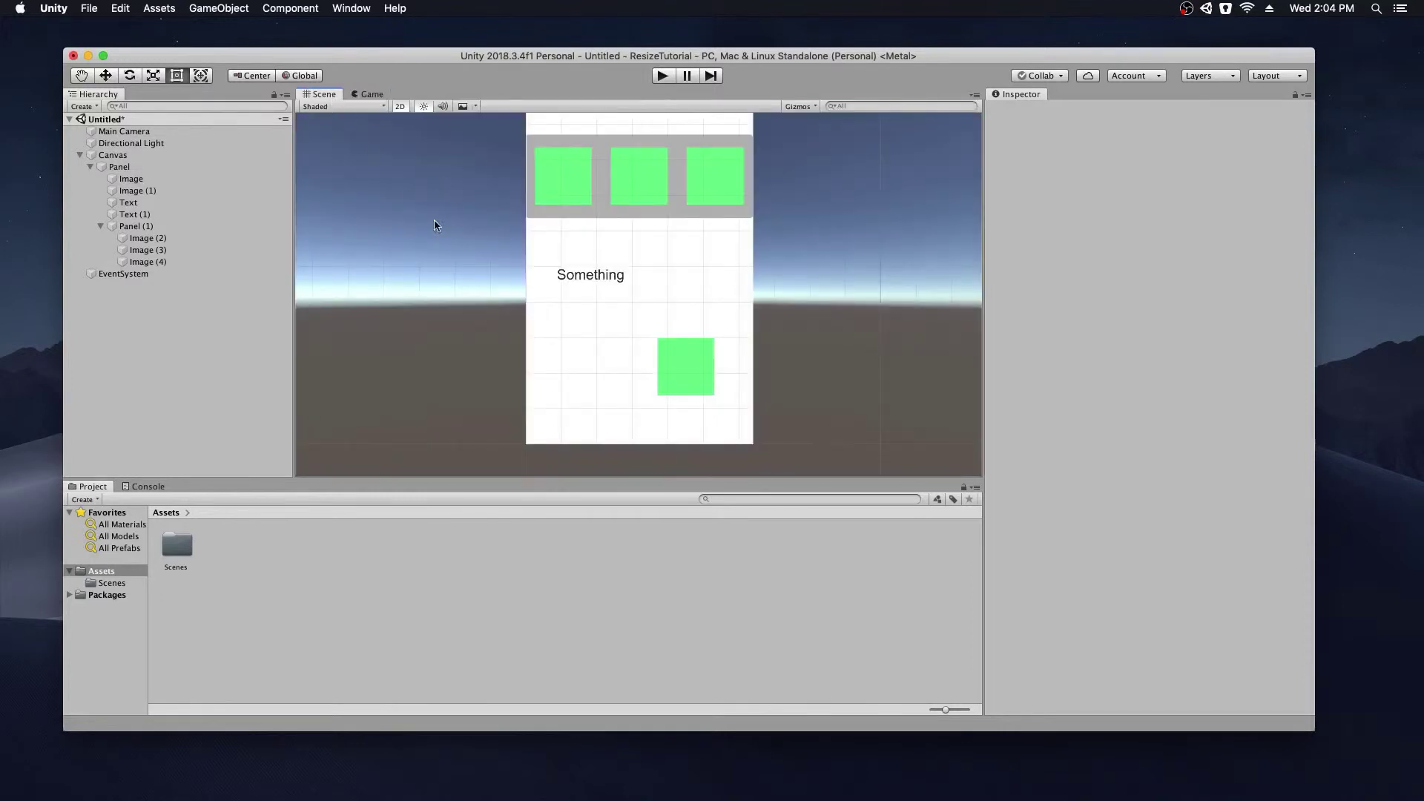
pyautogui.moveTo(434, 220); pyautogui.dragTo(449, 412, button='middle')
pyautogui.scroll(-3, 517, 238)
pyautogui.click(371, 95)
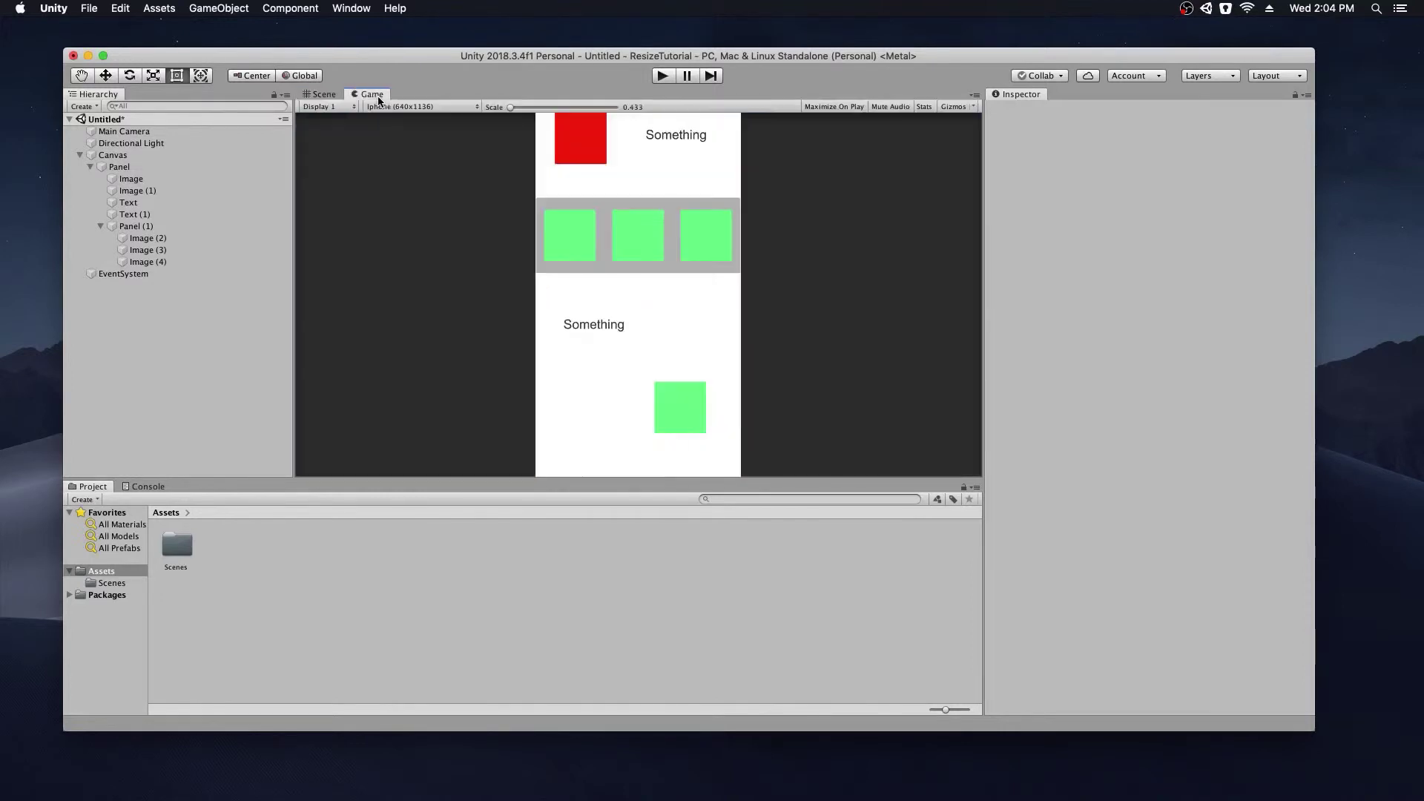
pyautogui.click(379, 108)
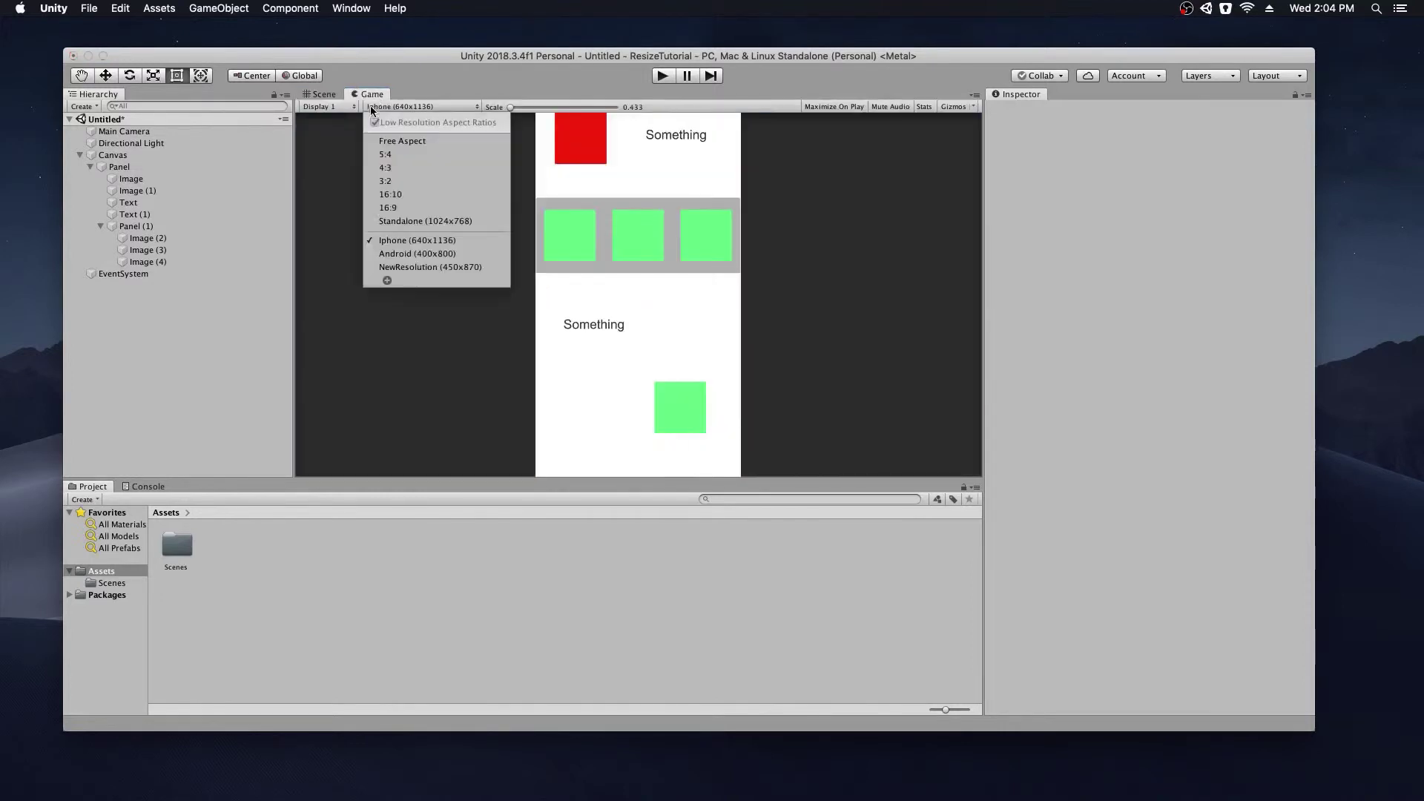
pyautogui.click(399, 254)
pyautogui.click(324, 94)
pyautogui.scroll(3, 476, 340)
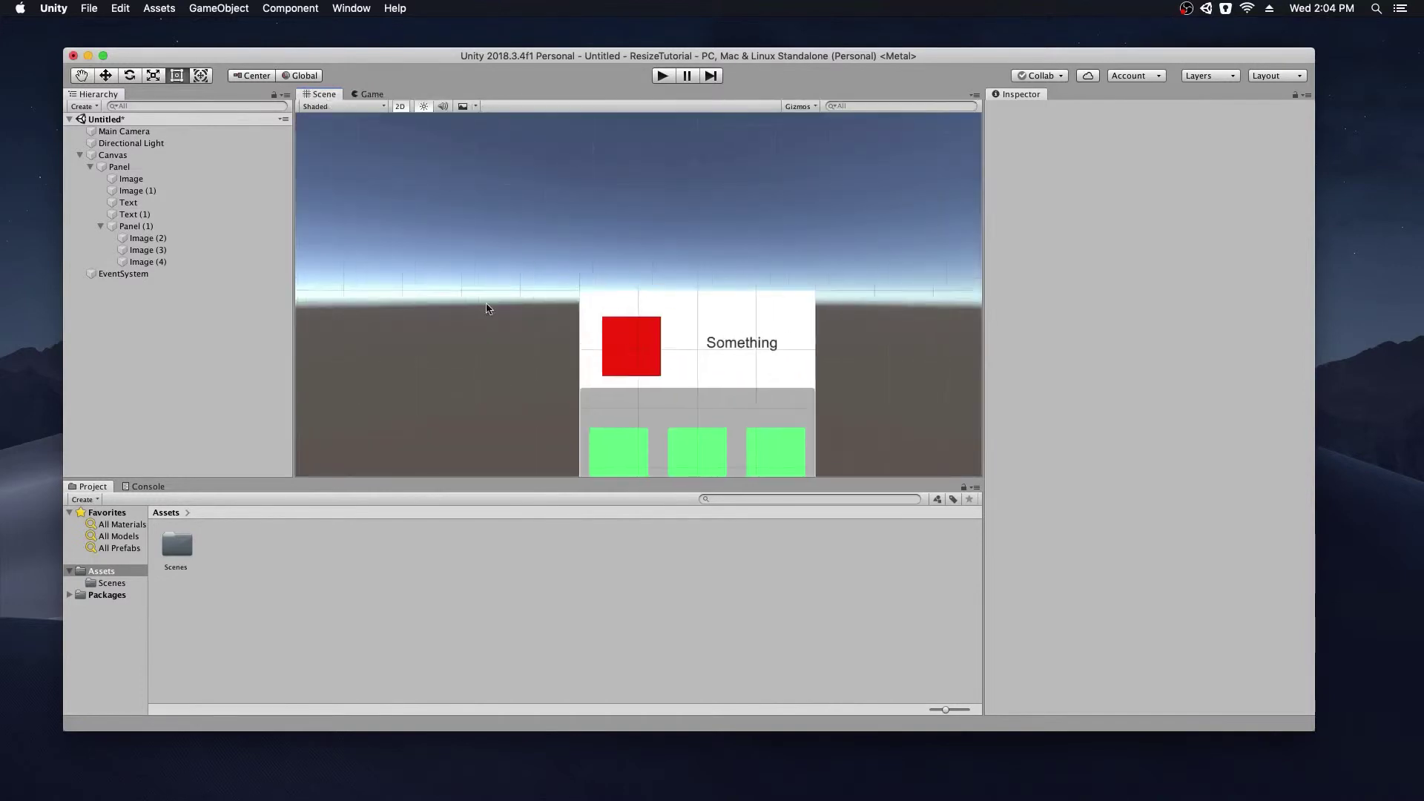
pyautogui.scroll(2, 493, 300)
# Duplicate Image (4) and move the copy out of Panel (1), placing it directly under the main Panel.
pyautogui.click(167, 262)
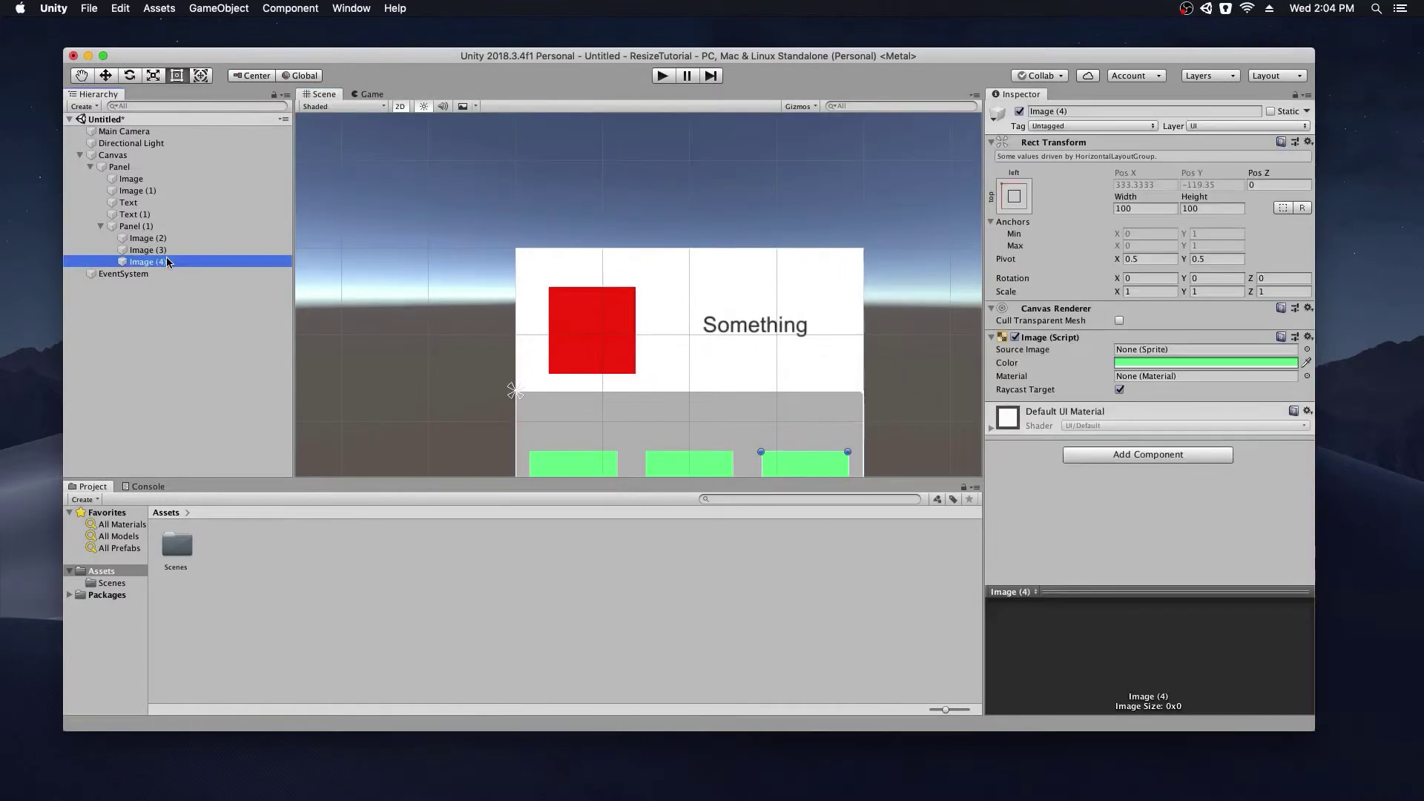
pyautogui.press('super+d')
pyautogui.scroll(-3, 645, 418)
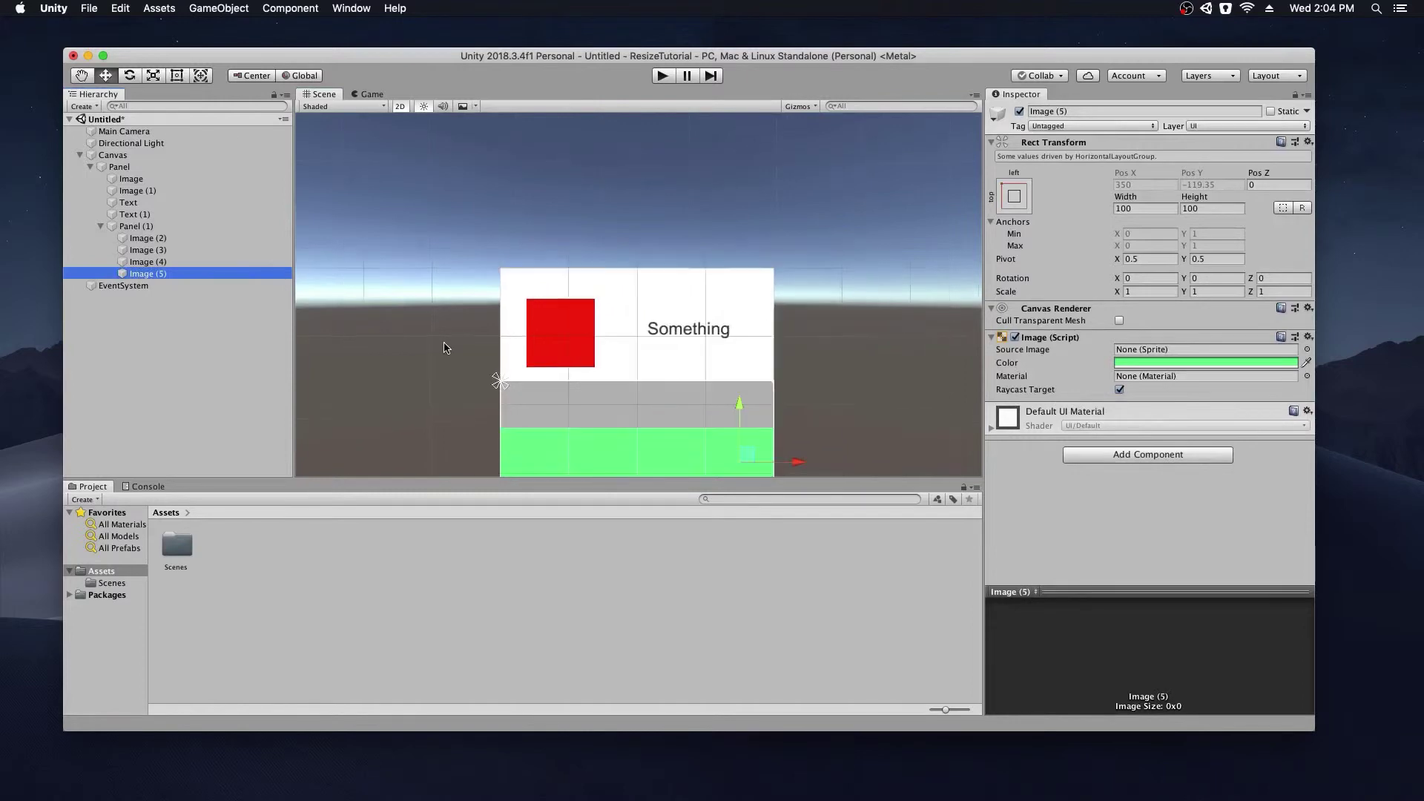
pyautogui.moveTo(673, 377); pyautogui.dragTo(666, 273)
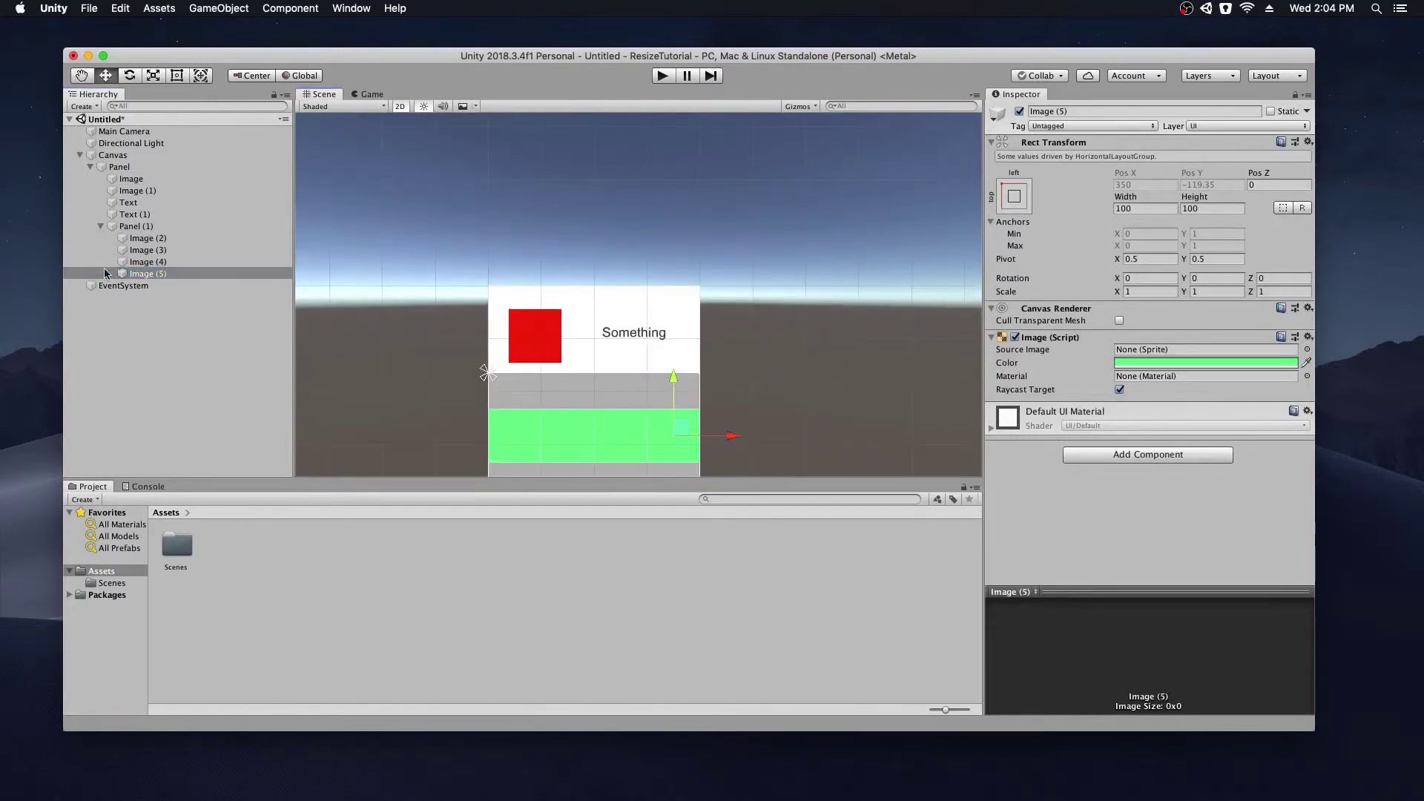
pyautogui.moveTo(104, 273); pyautogui.dragTo(113, 224)
# Move the copied image to the canvas's top centre and reduce its height to about 38.7, at about X 200, Y -19.4.
pyautogui.moveTo(674, 385); pyautogui.dragTo(675, 236)
pyautogui.moveTo(731, 296); pyautogui.dragTo(653, 296)
pyautogui.click(163, 74)
pyautogui.click(178, 77)
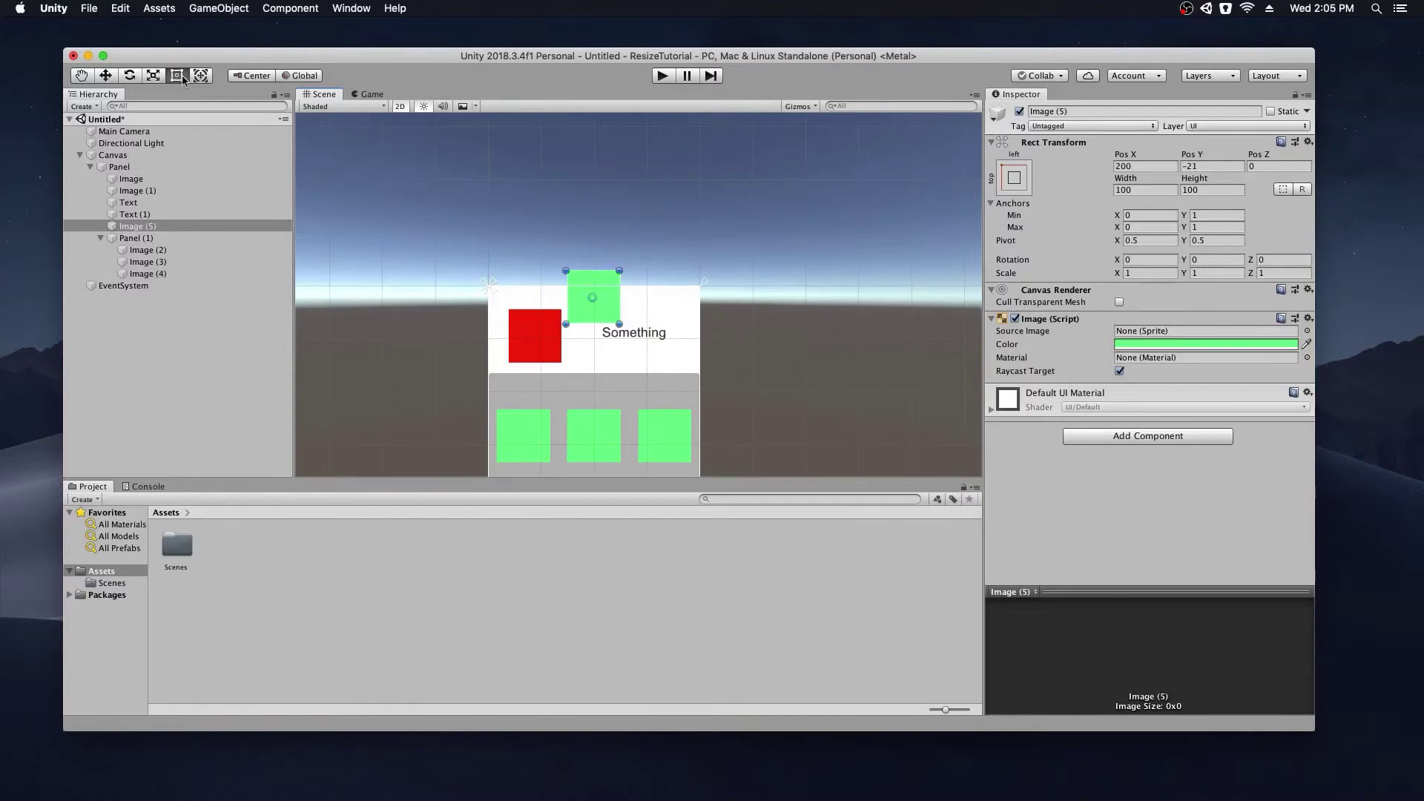
pyautogui.moveTo(597, 269); pyautogui.dragTo(593, 307)
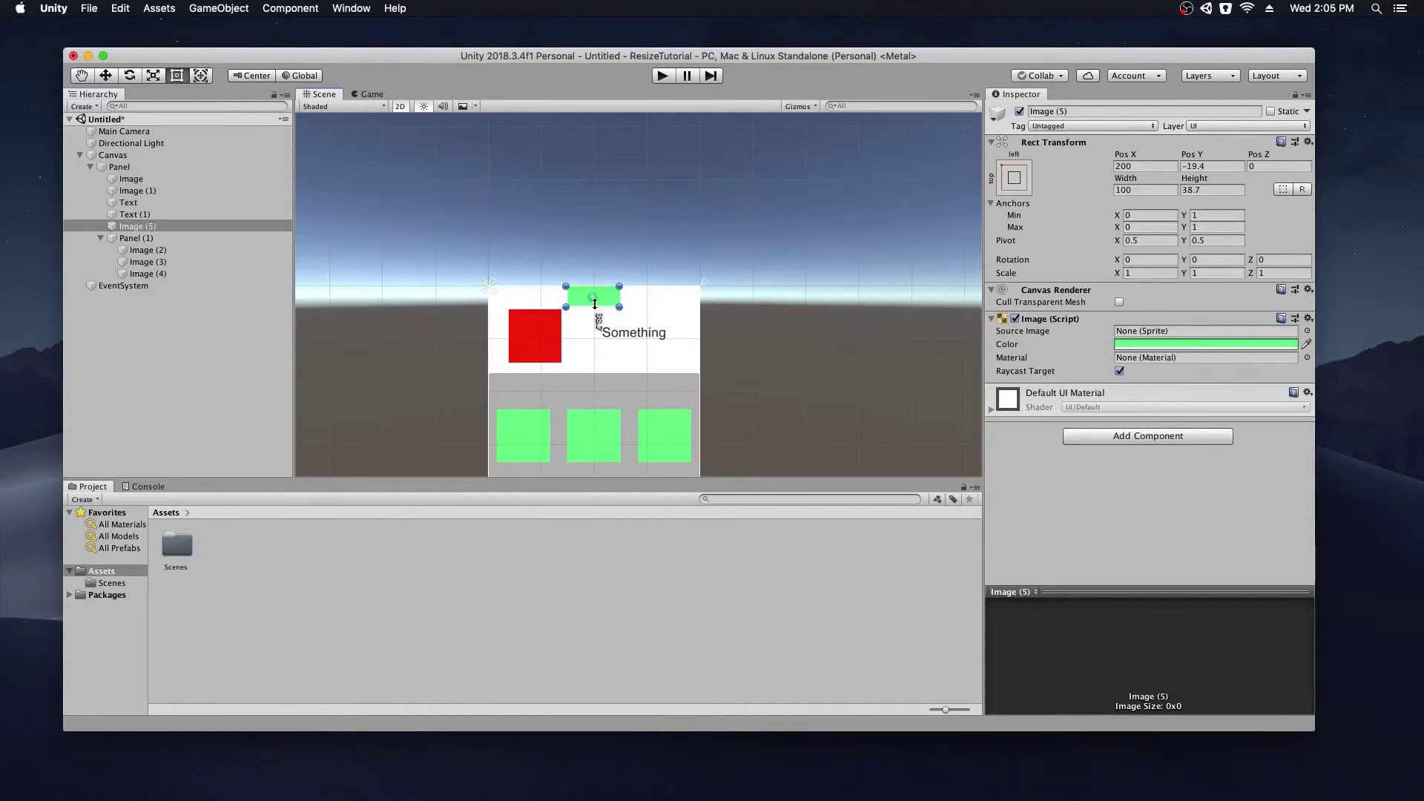
# Change the color of the new top-centre image to yellow (EAFF00) and deselect it.
pyautogui.scroll(3, 585, 306)
pyautogui.click(1152, 344)
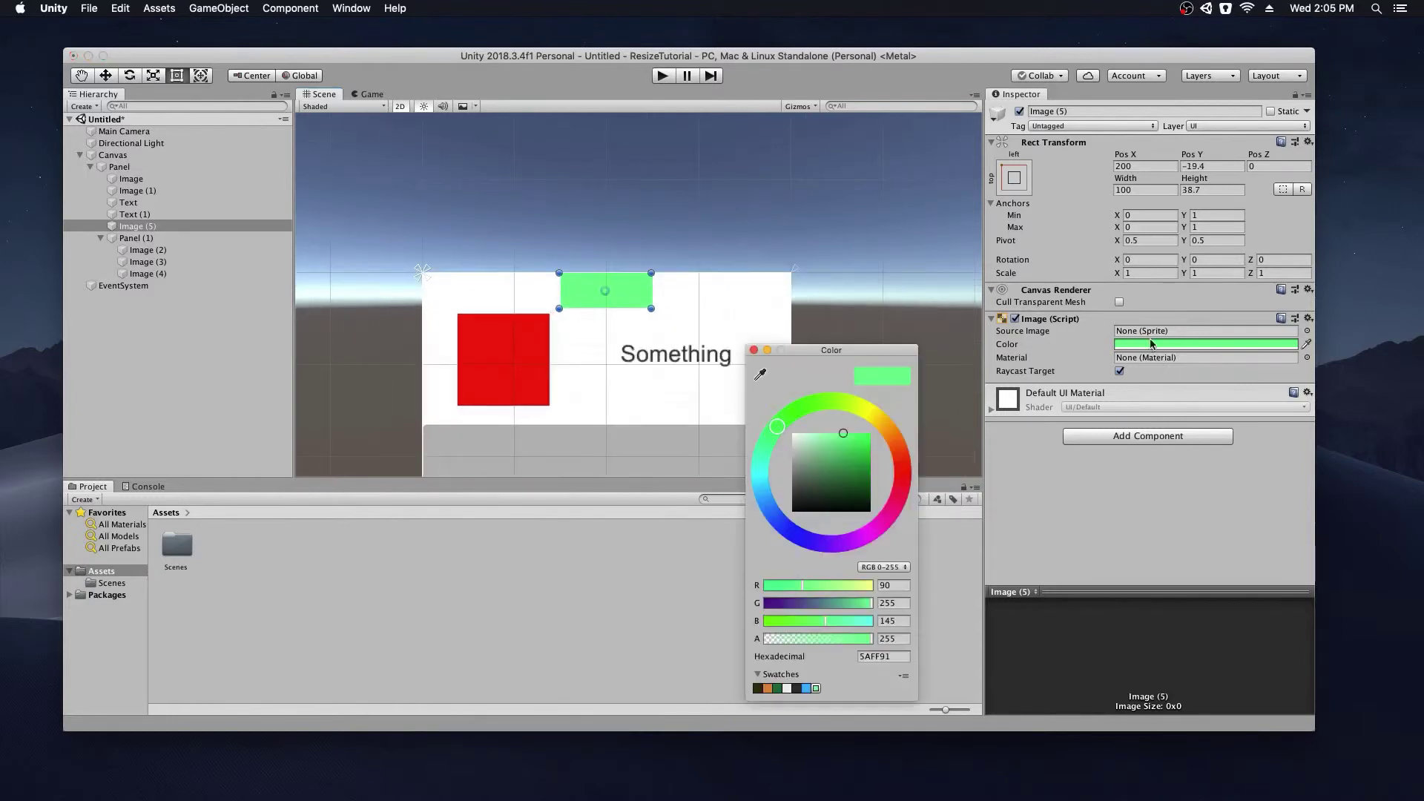
pyautogui.click(860, 409)
pyautogui.moveTo(848, 448); pyautogui.dragTo(904, 393)
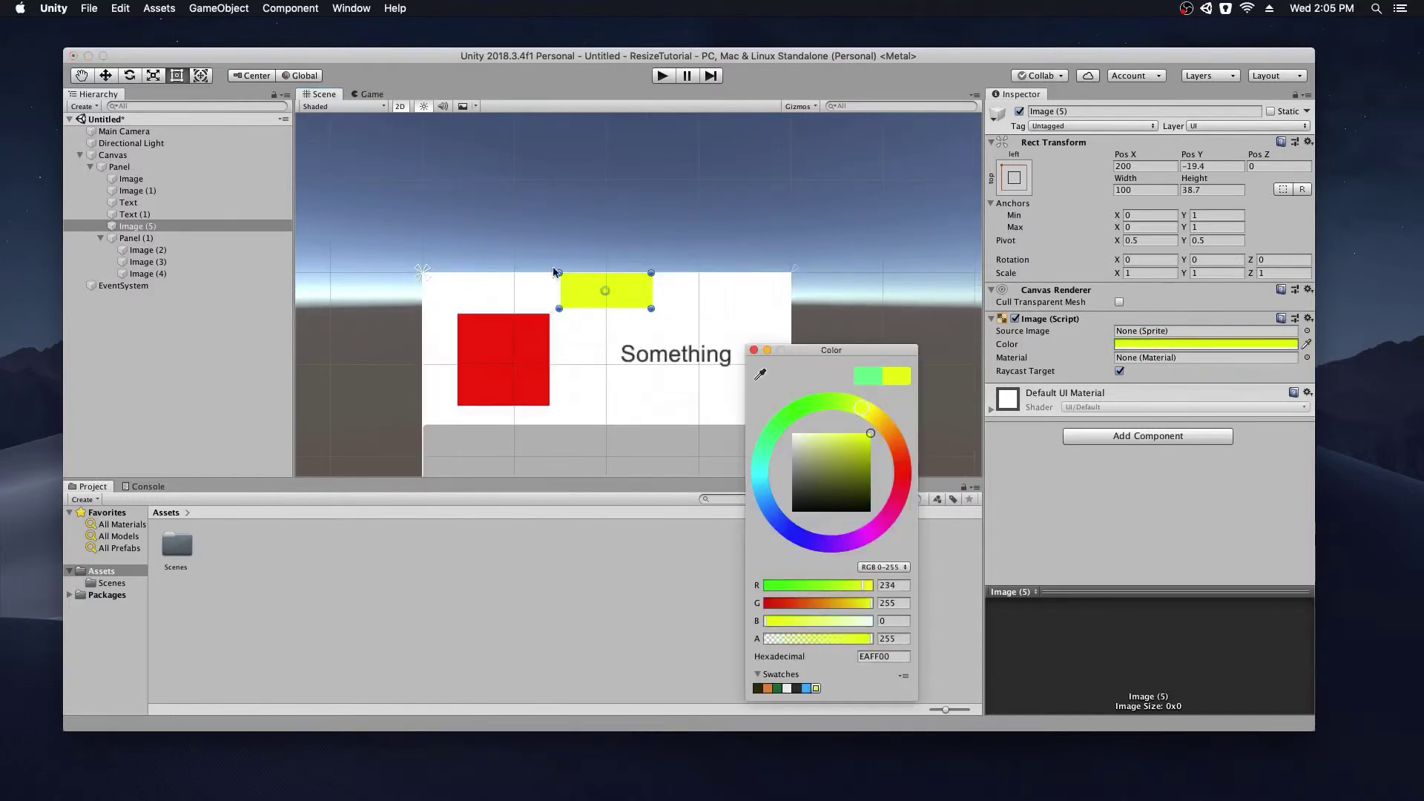
pyautogui.click(754, 350)
pyautogui.scroll(-5, 704, 317)
pyautogui.click(417, 385)
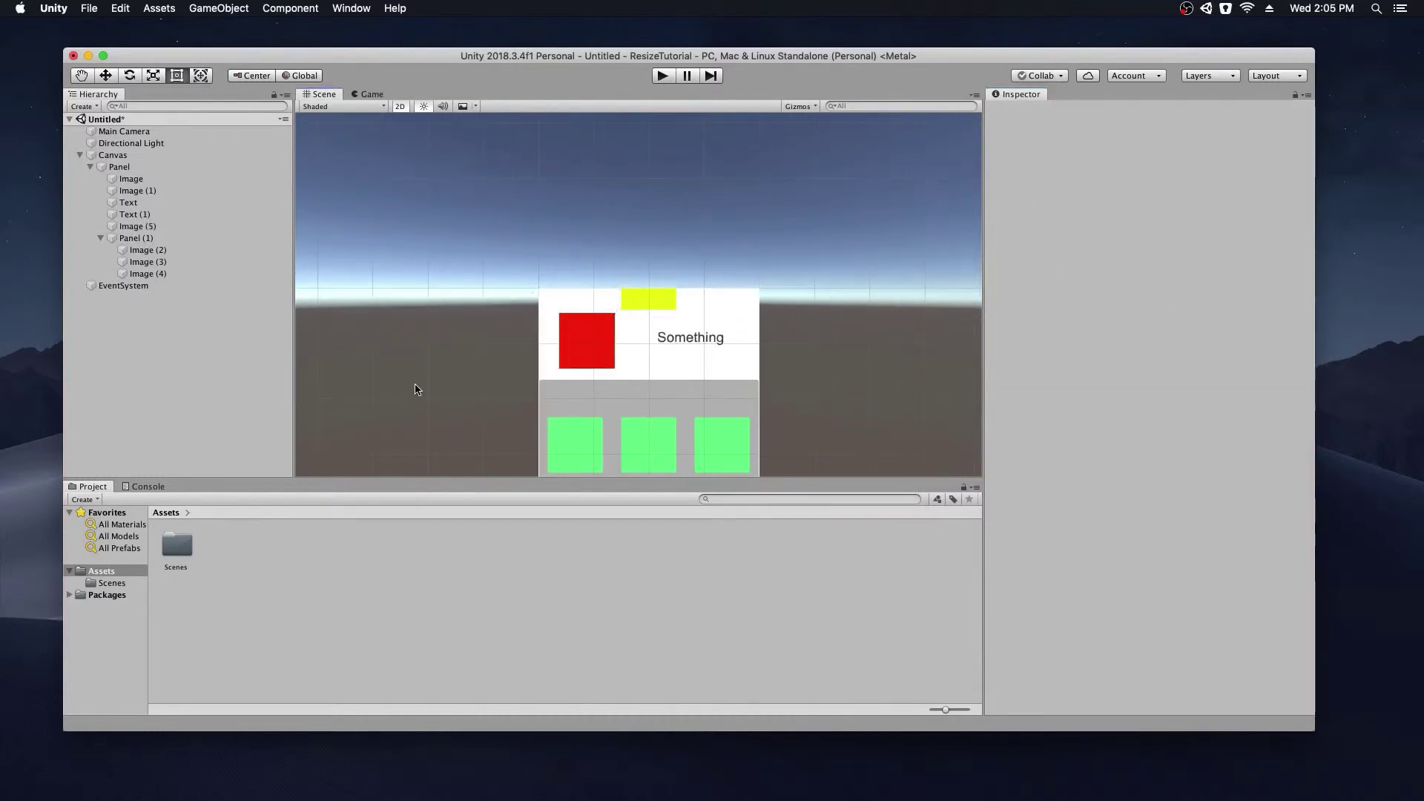
pyautogui.scroll(-2, 427, 400)
pyautogui.moveTo(430, 403); pyautogui.dragTo(459, 312, button='middle')
pyautogui.scroll(-1, 440, 397)
# Compare the yellow image's placement in the Game view at the Iphone (640x1136), Android (400x800) and NewResolution (450x870) resolutions.
pyautogui.click(368, 94)
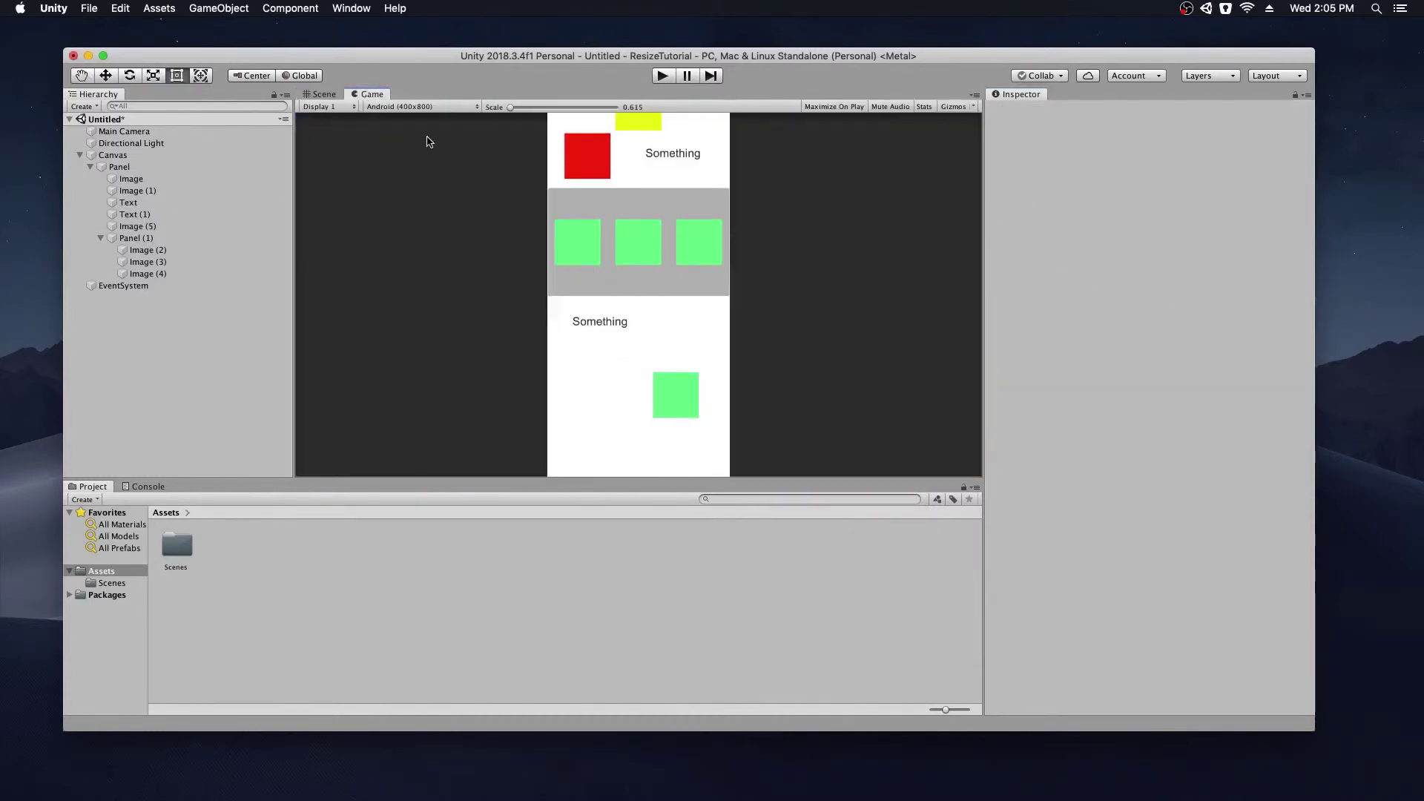
pyautogui.click(434, 106)
pyautogui.click(436, 240)
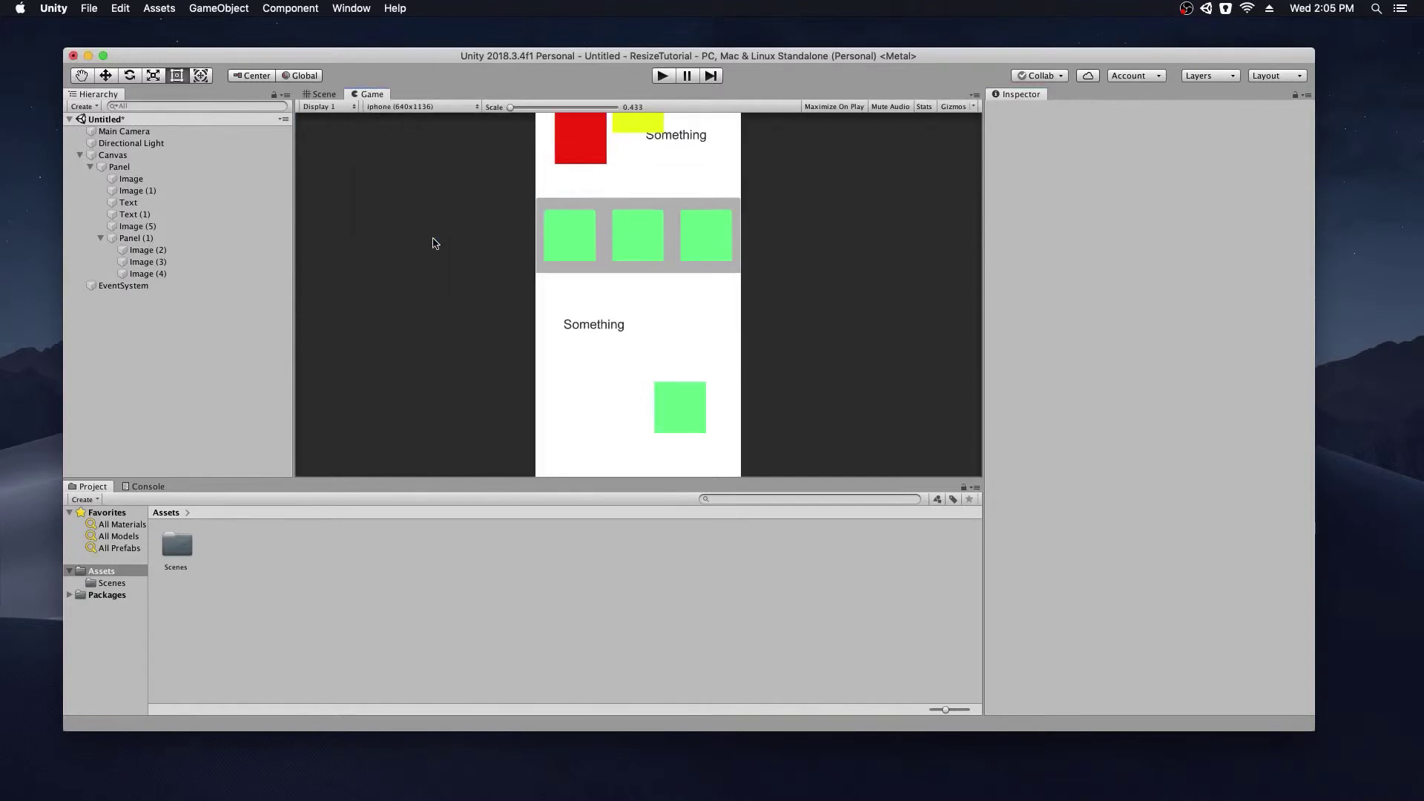
pyautogui.click(425, 108)
pyautogui.click(406, 265)
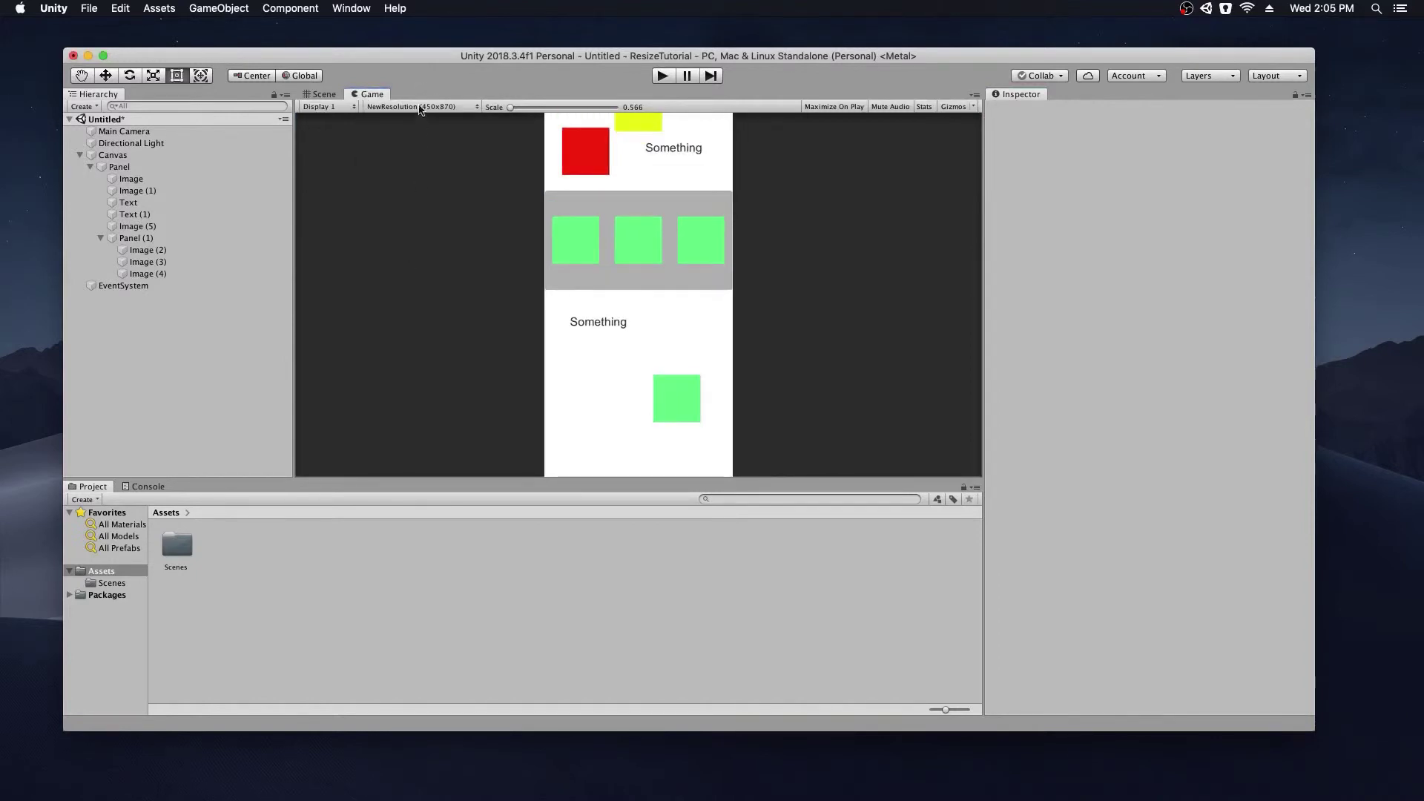
pyautogui.click(419, 106)
pyautogui.click(421, 267)
pyautogui.click(443, 108)
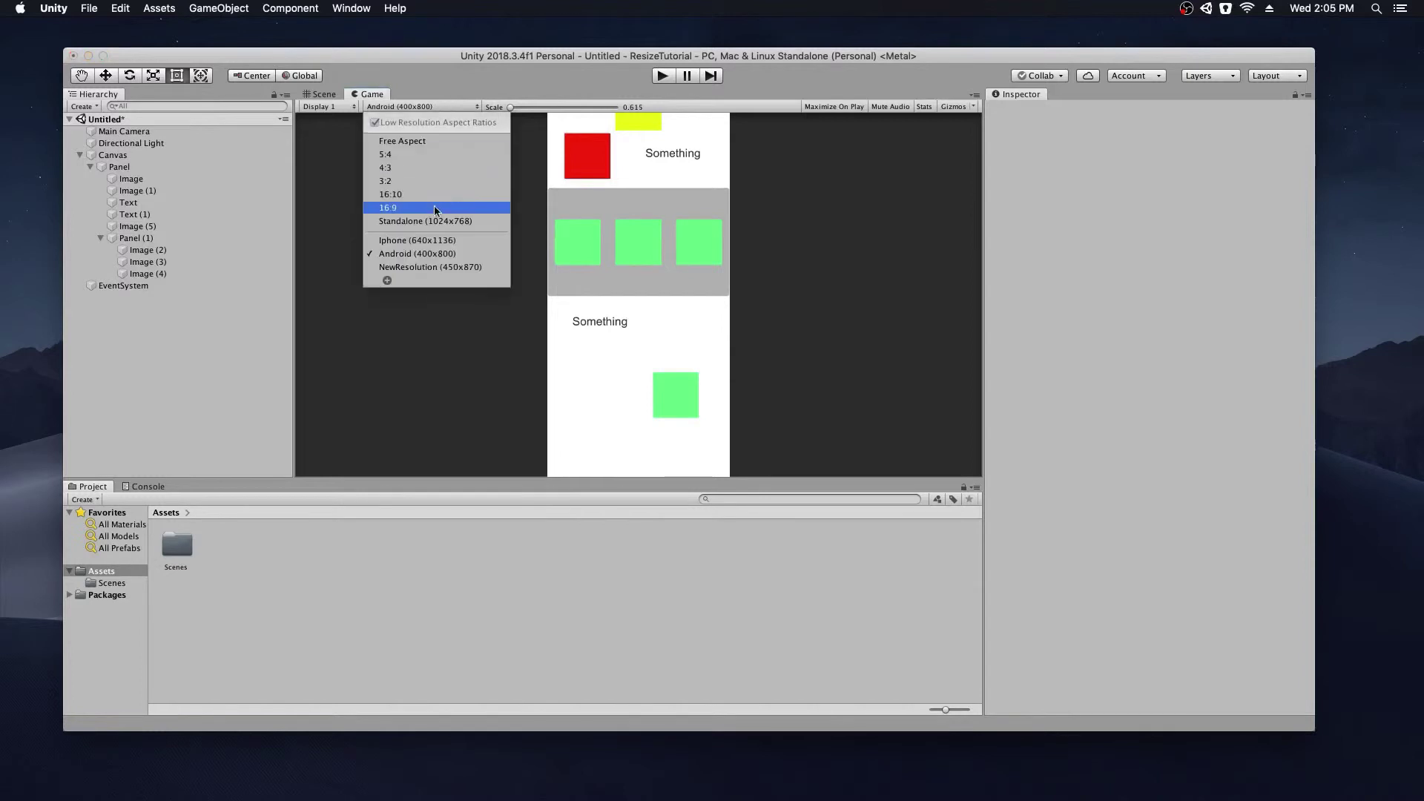
pyautogui.click(423, 241)
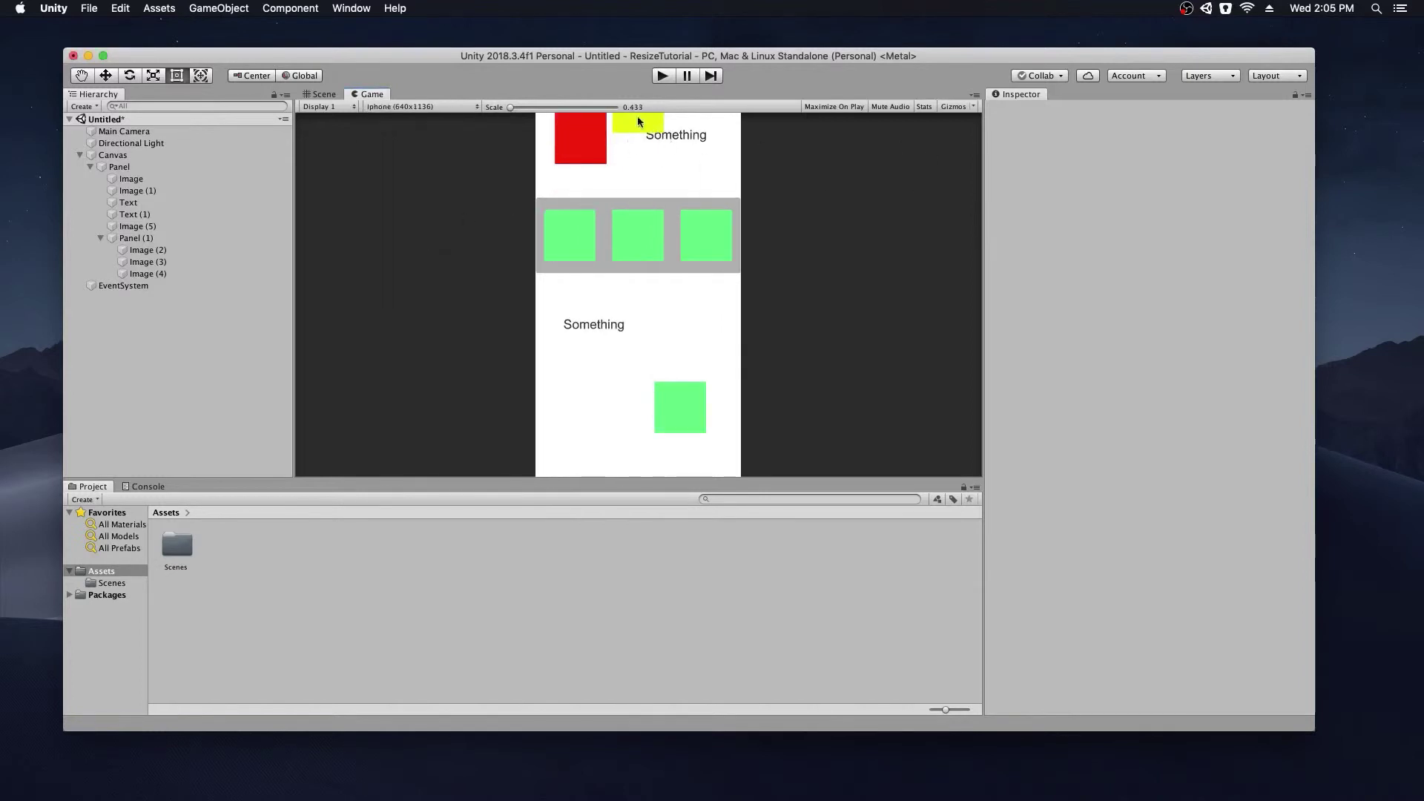
pyautogui.click(420, 107)
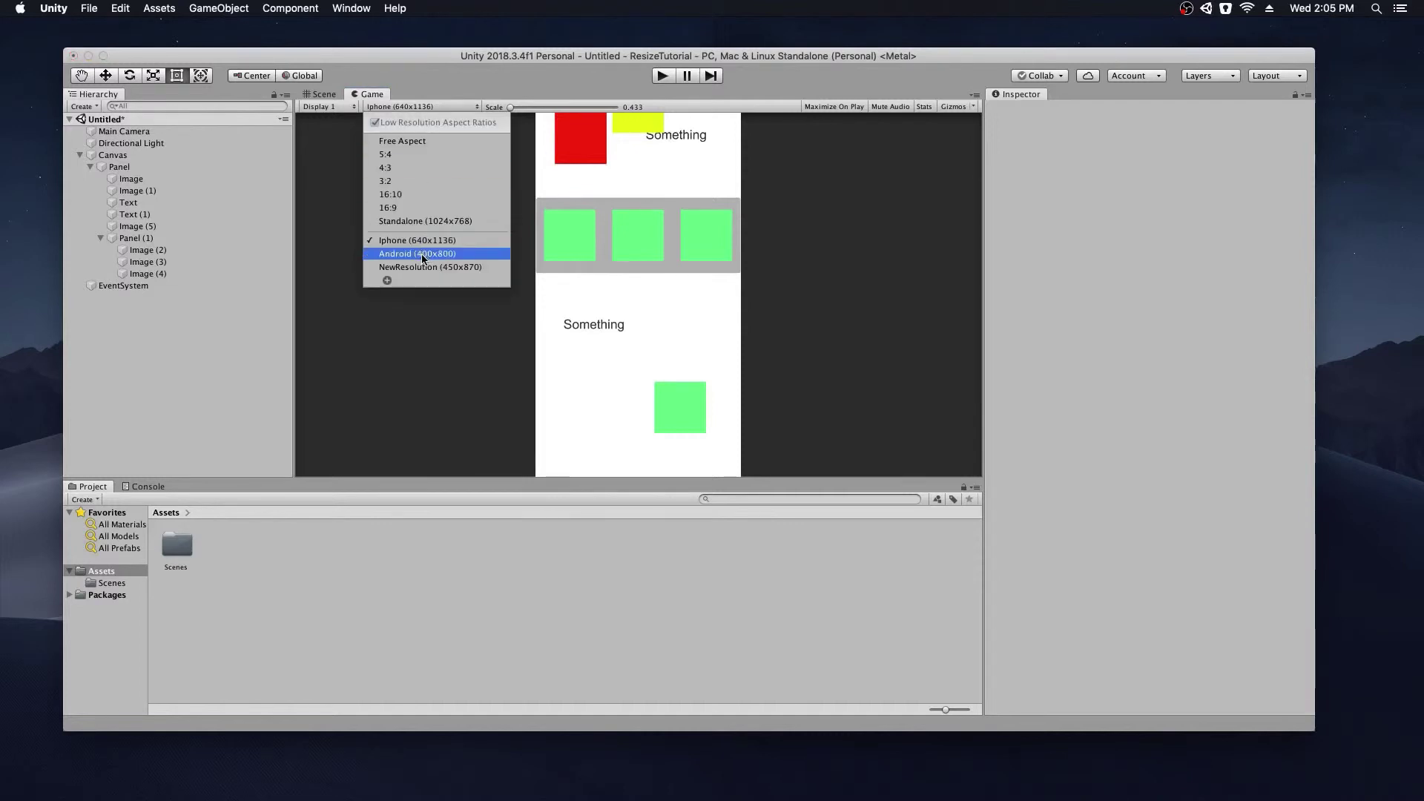
pyautogui.click(423, 255)
pyautogui.click(438, 107)
pyautogui.click(420, 267)
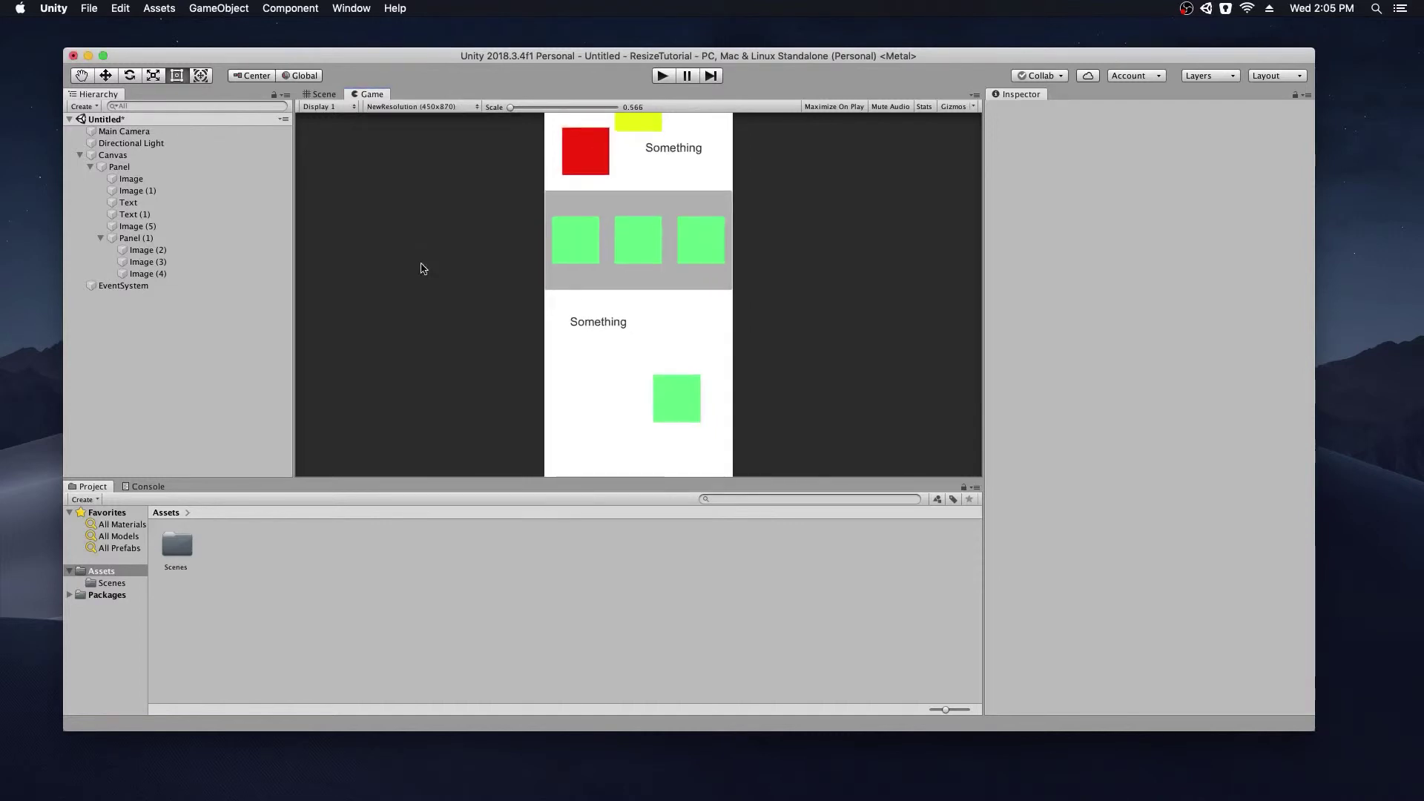
# Set the Game view resolution back to Android (400x800) and select the red image in the Scene view.
pyautogui.click(433, 108)
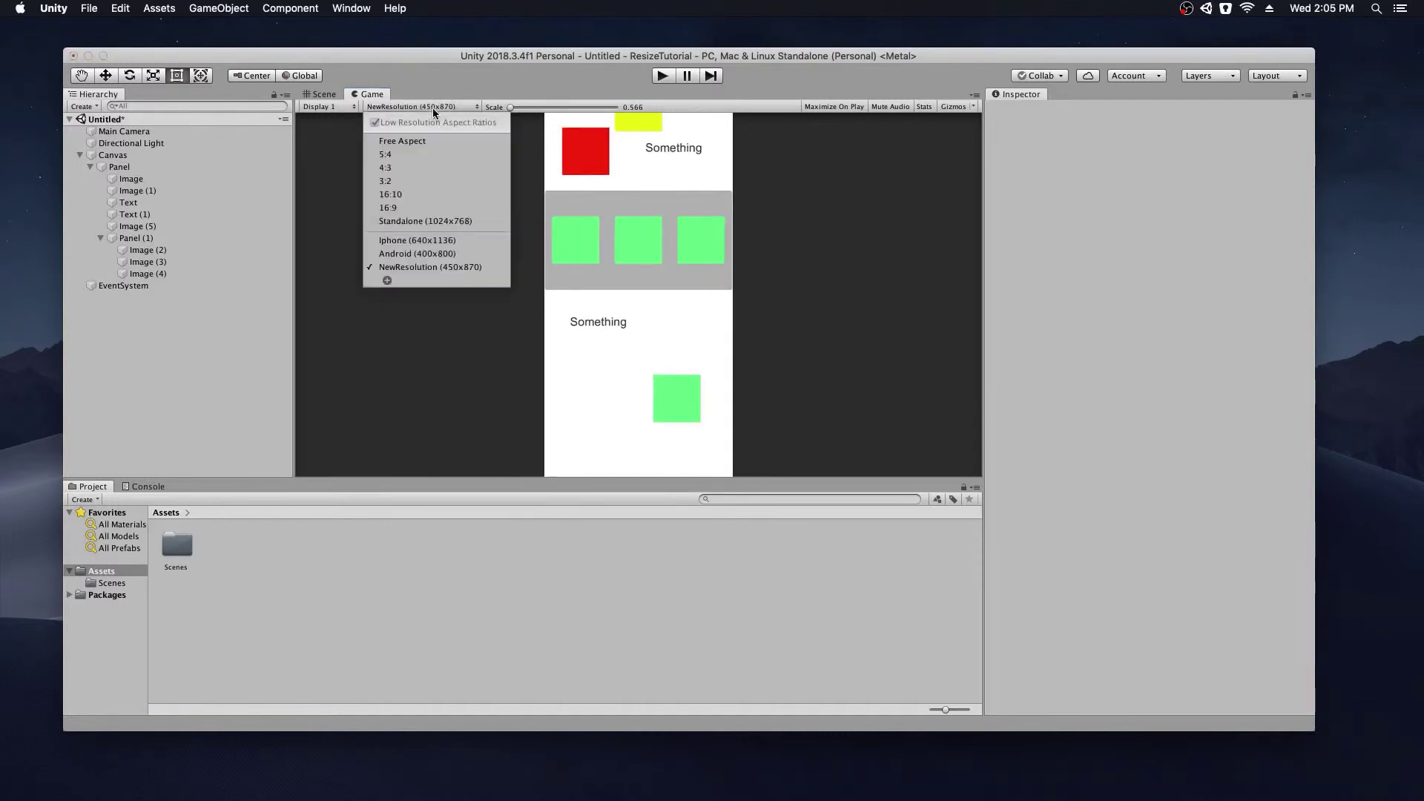
pyautogui.click(430, 254)
pyautogui.click(332, 94)
pyautogui.scroll(5, 534, 288)
pyautogui.moveTo(506, 229); pyautogui.dragTo(465, 409, button='middle')
pyautogui.scroll(-5, 445, 330)
pyautogui.moveTo(385, 302); pyautogui.dragTo(410, 284, button='middle')
pyautogui.press('t')
pyautogui.scroll(1, 408, 285)
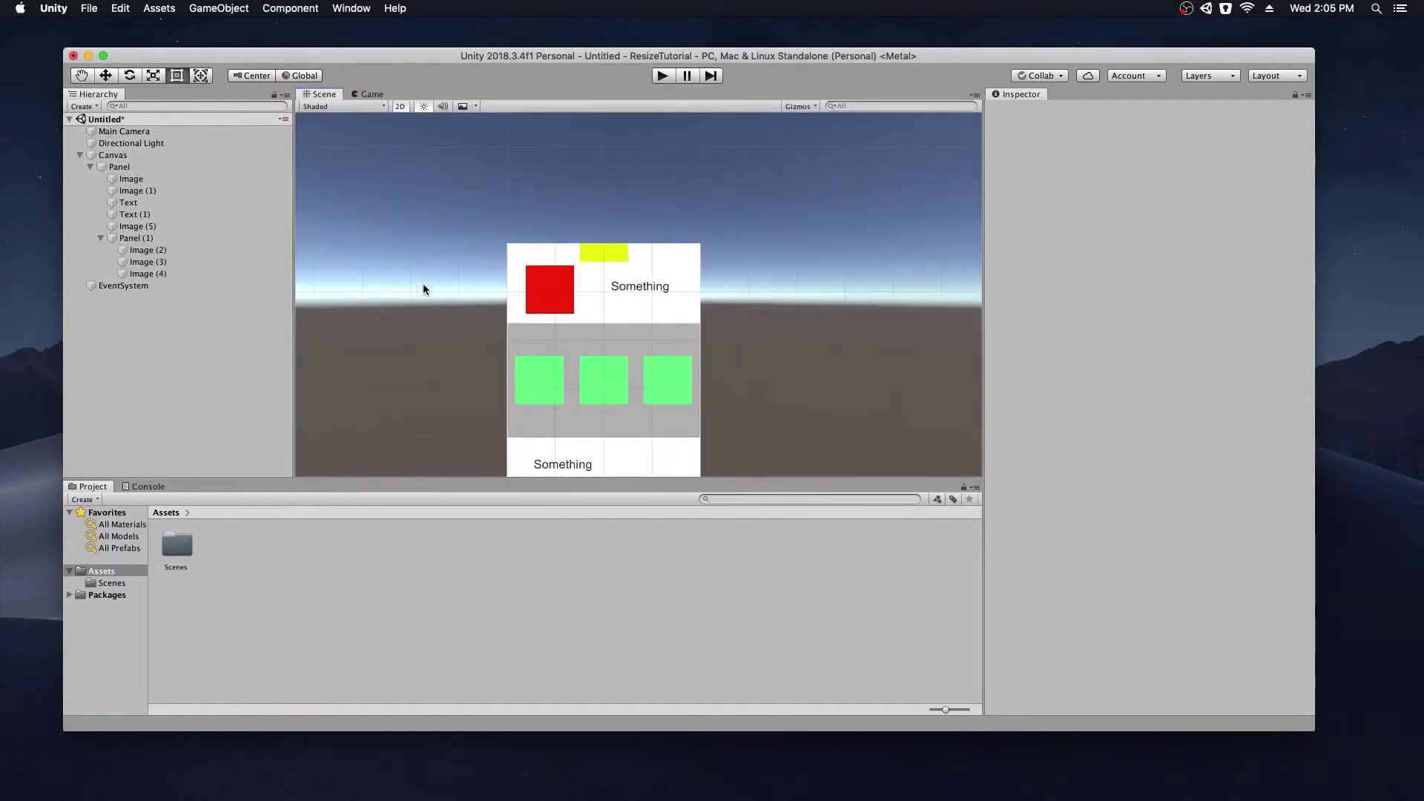
pyautogui.click(538, 282)
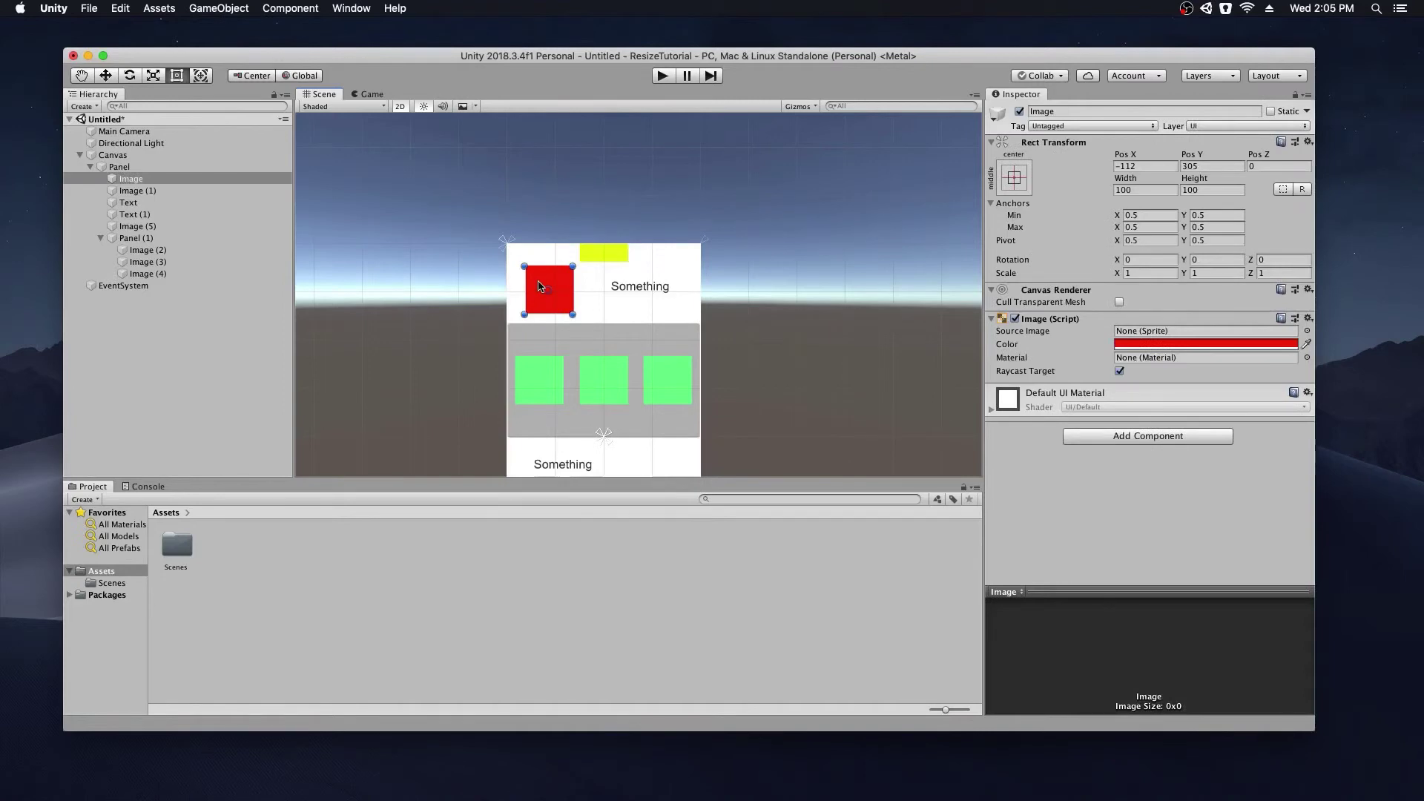
pyautogui.click(424, 303)
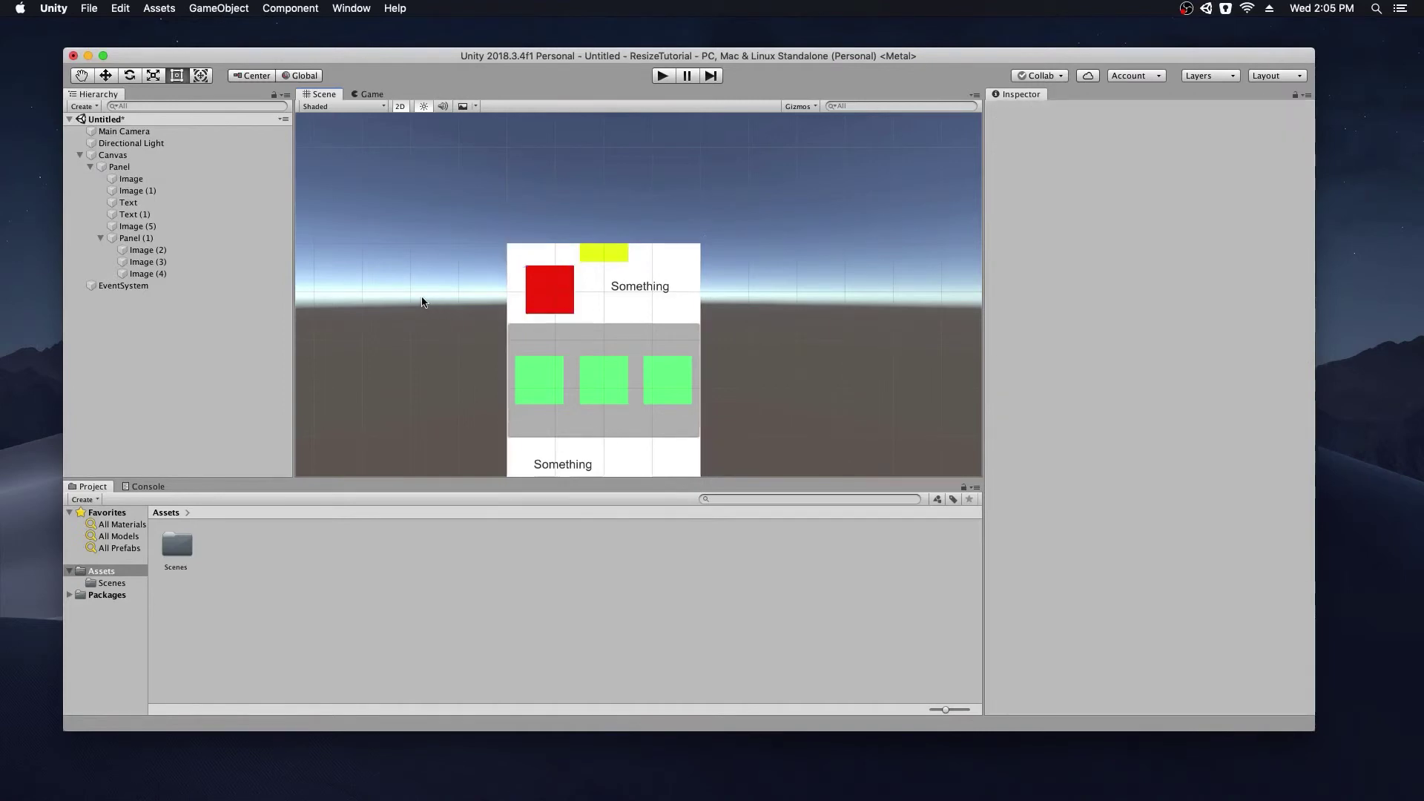
pyautogui.click(537, 300)
pyautogui.click(454, 304)
pyautogui.click(539, 287)
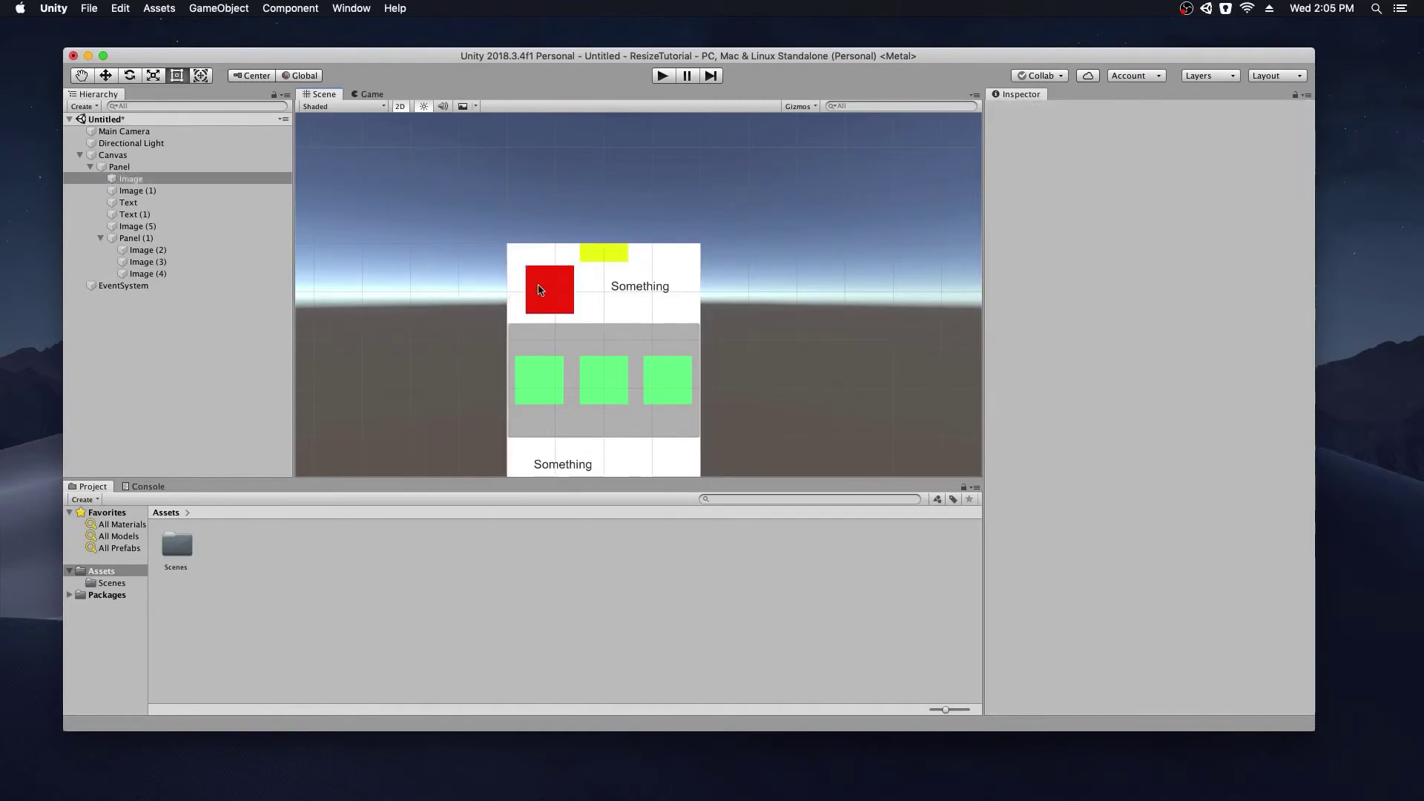
pyautogui.click(418, 310)
# Import the downloaded uGUITools (5) C# script into the project's Assets folder.
pyautogui.press('super+Tab')
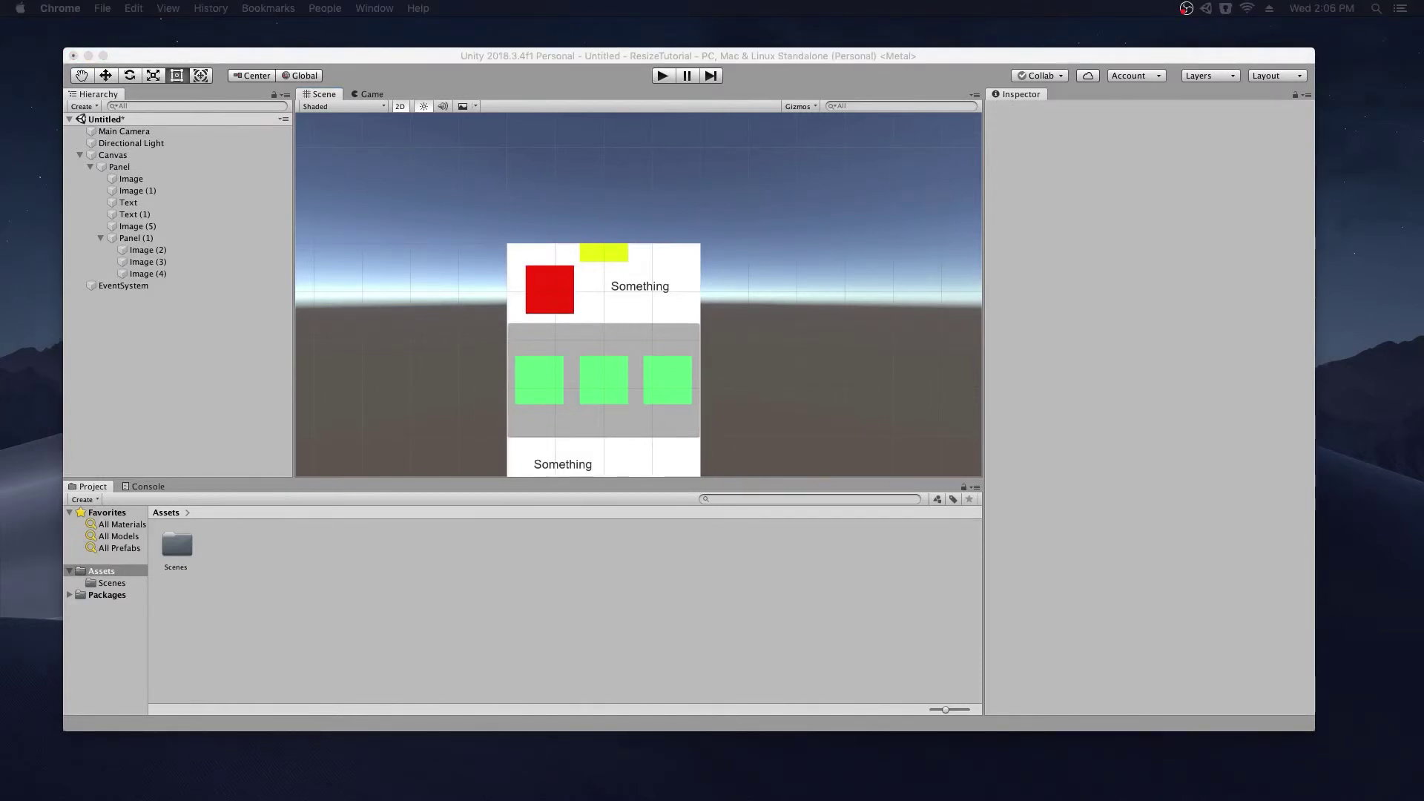
pyautogui.moveTo(86, 604); pyautogui.dragTo(251, 626)
pyautogui.click(206, 628)
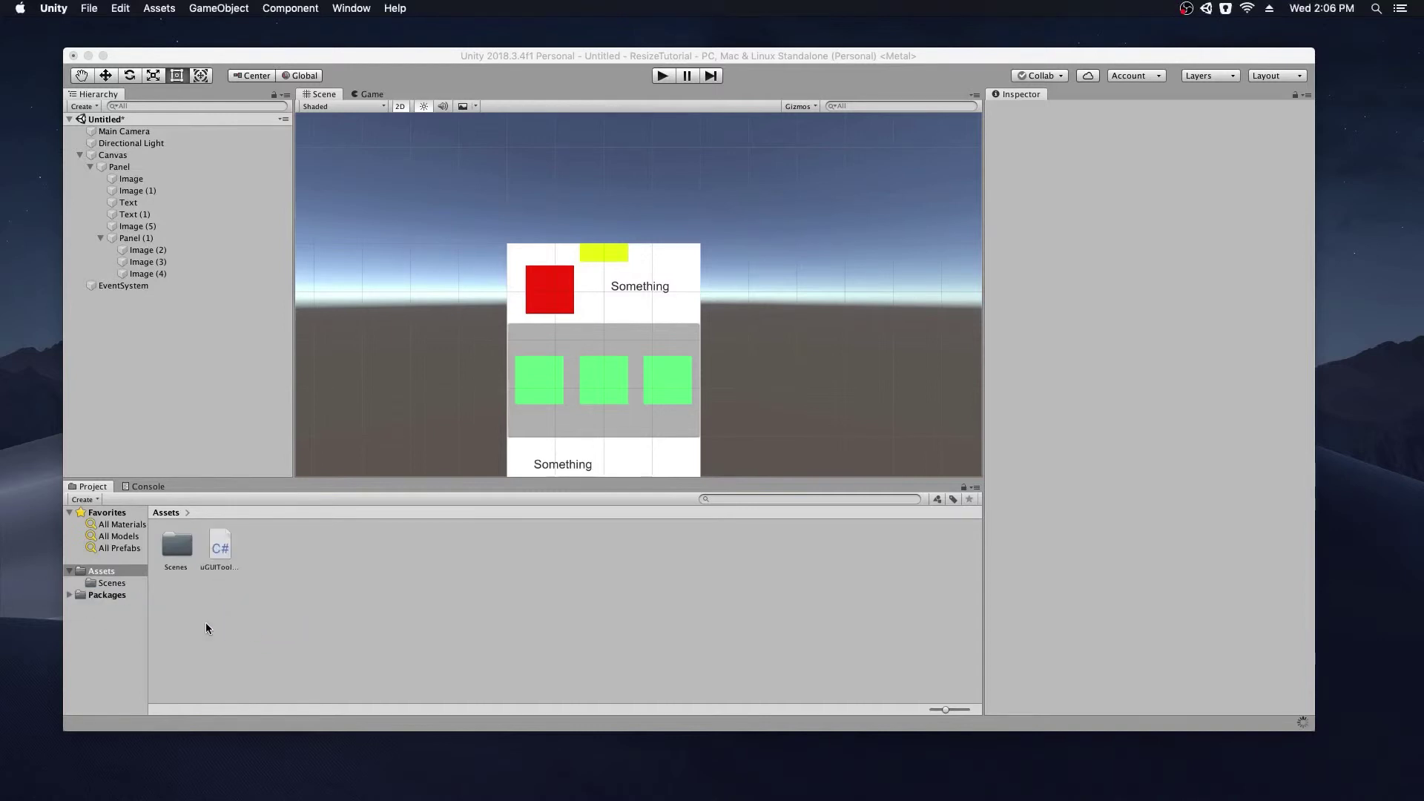
# Rename the imported script as uGUITools, removing the number suffix.
pyautogui.click(224, 565)
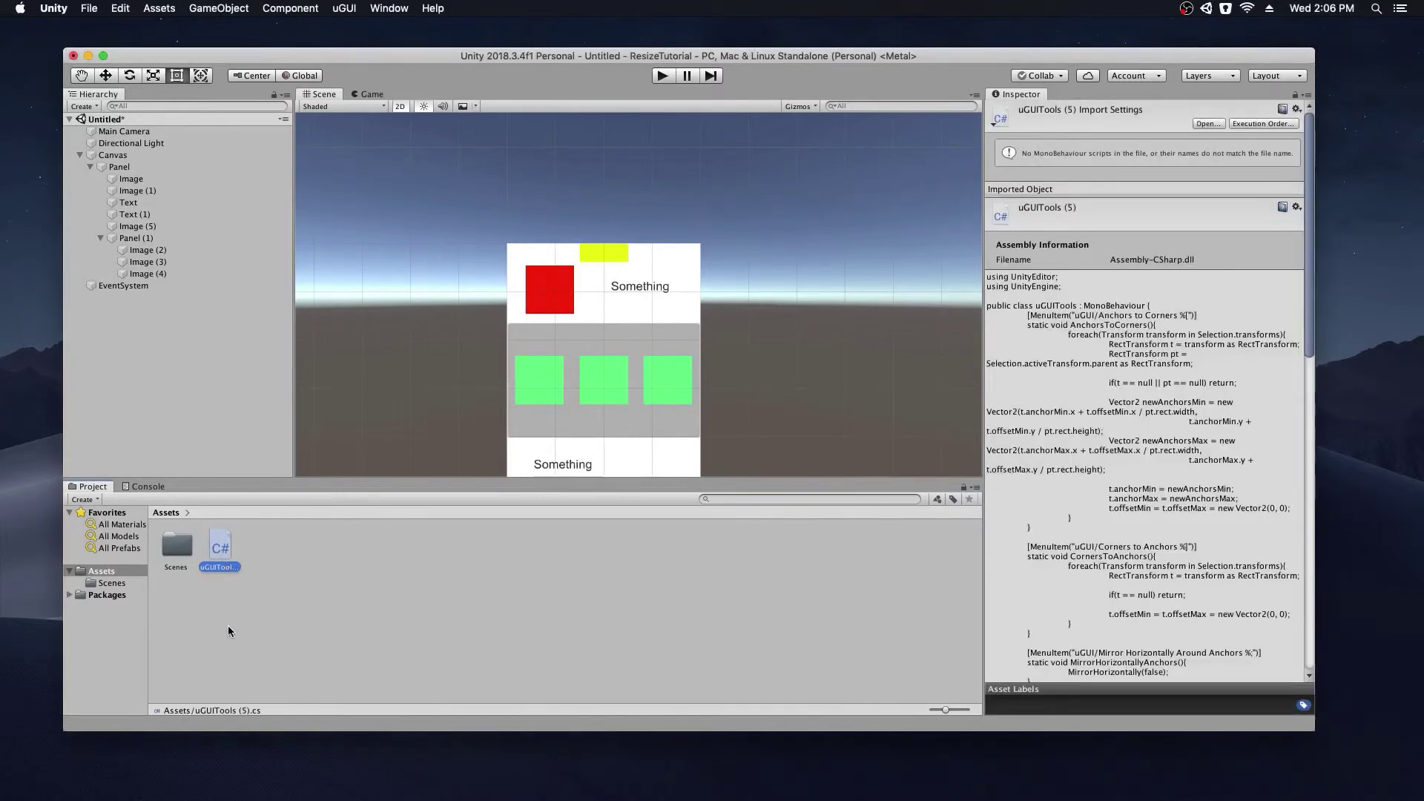
pyautogui.press('Return')
pyautogui.press('Right')
pyautogui.press('BackSpace')
pyautogui.press('BackSpace')
pyautogui.press('BackSpace')
pyautogui.press('BackSpace')
pyautogui.press('Return')
pyautogui.click(222, 598)
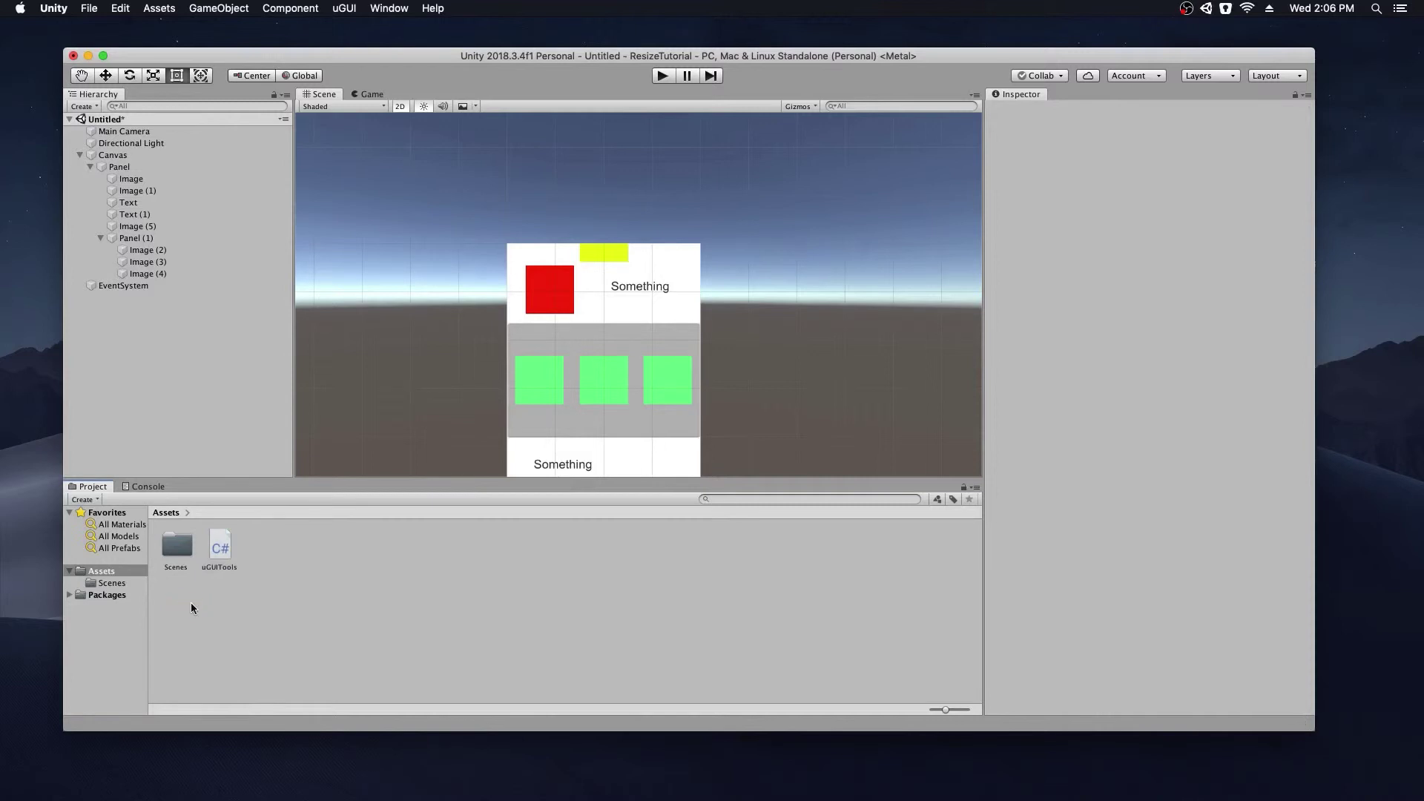
# Create a new folder named Editor in the Assets folder.
pyautogui.rightClick(191, 606)
pyautogui.moveTo(241, 462)
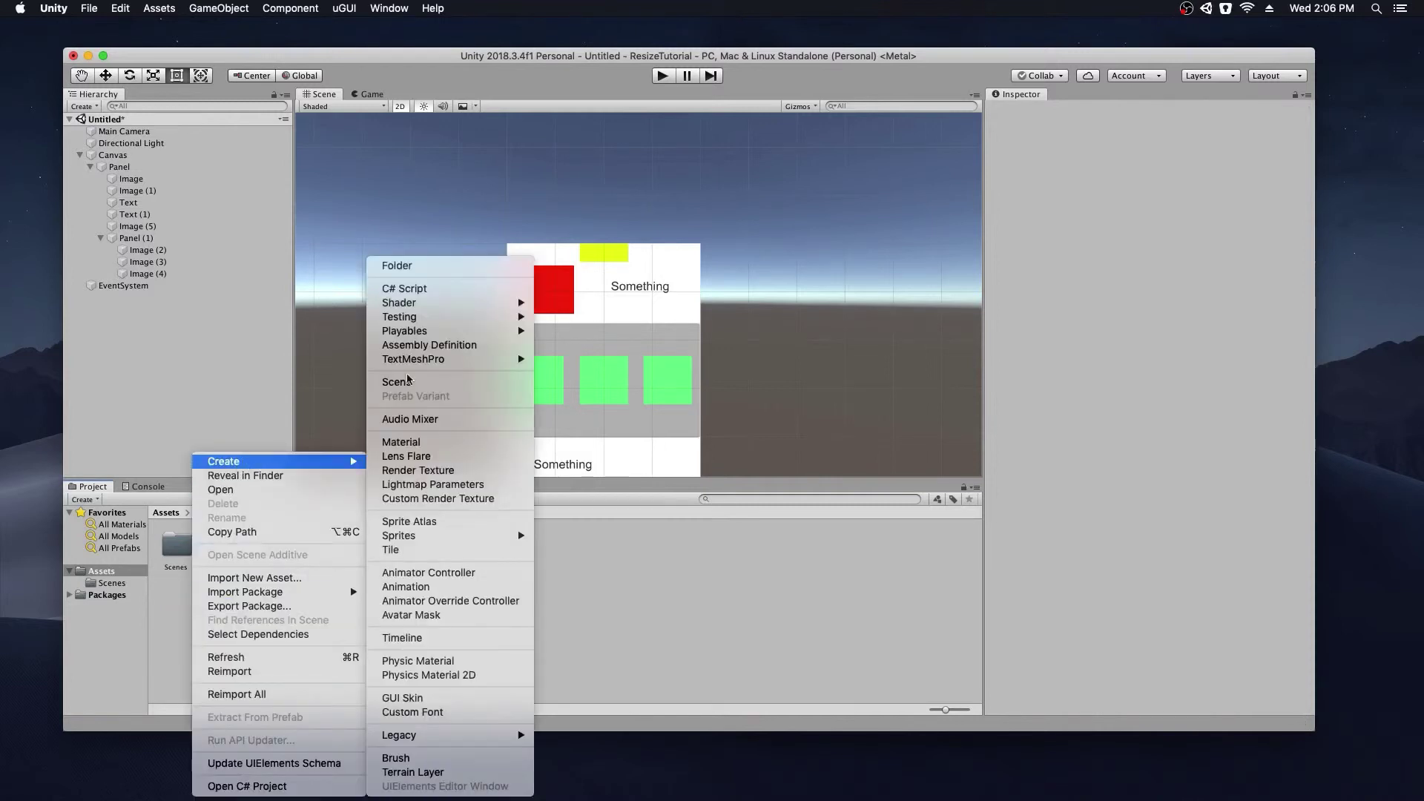
pyautogui.click(460, 265)
pyautogui.write('Ed')
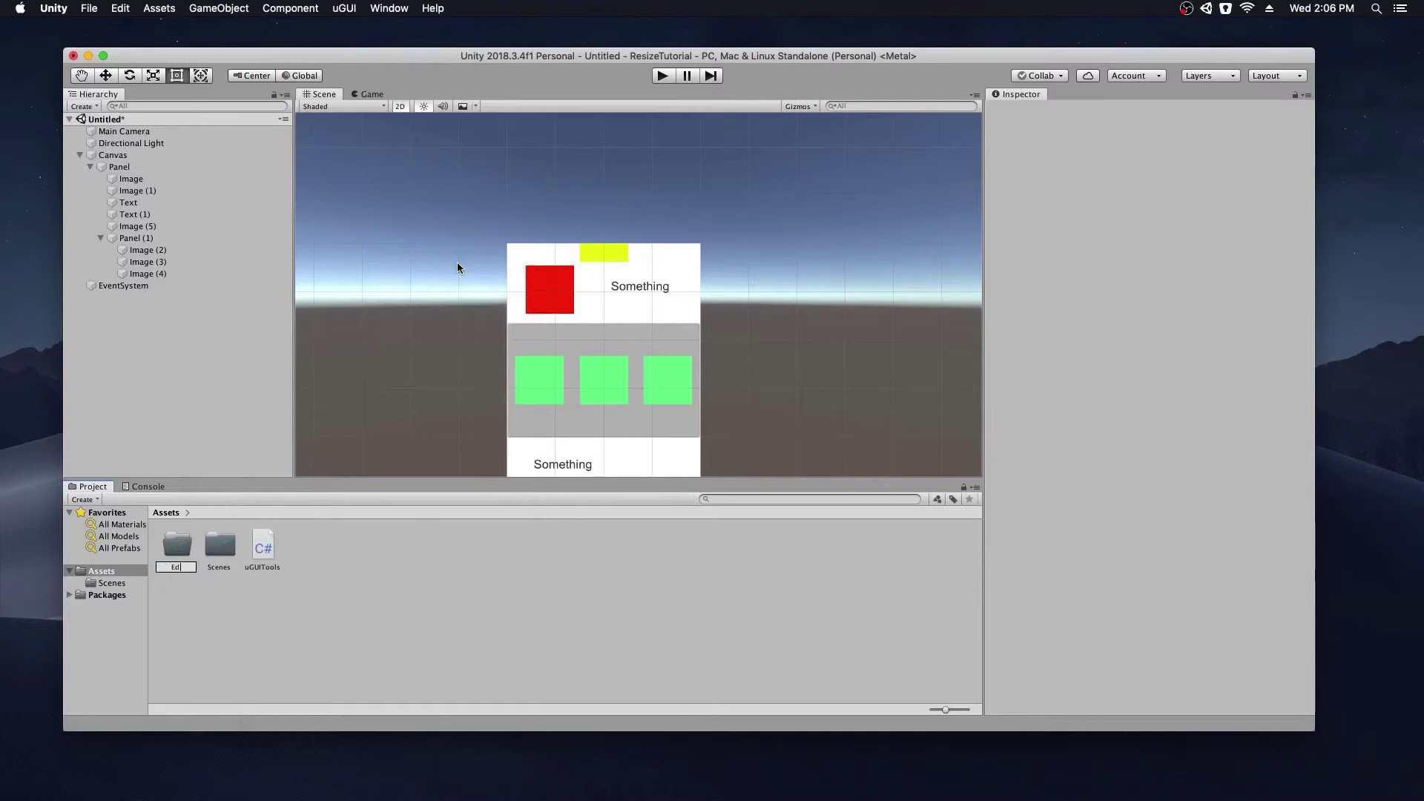
pyautogui.write('itor')
pyautogui.press('Return')
# Move the uGUITools script into the Editor folder and check the available uGUI commands.
pyautogui.click(270, 559)
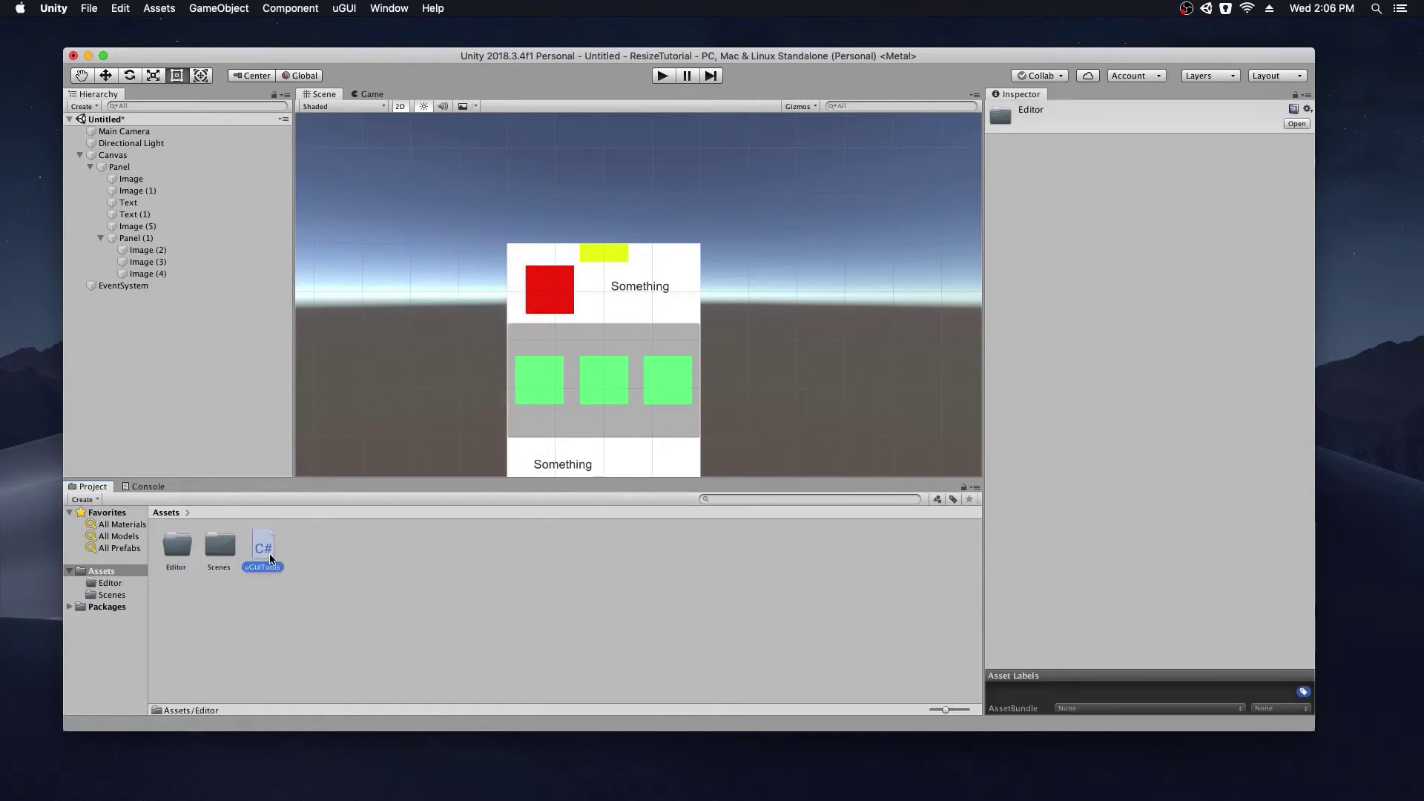
pyautogui.moveTo(271, 559); pyautogui.dragTo(176, 547)
pyautogui.doubleClick(178, 549)
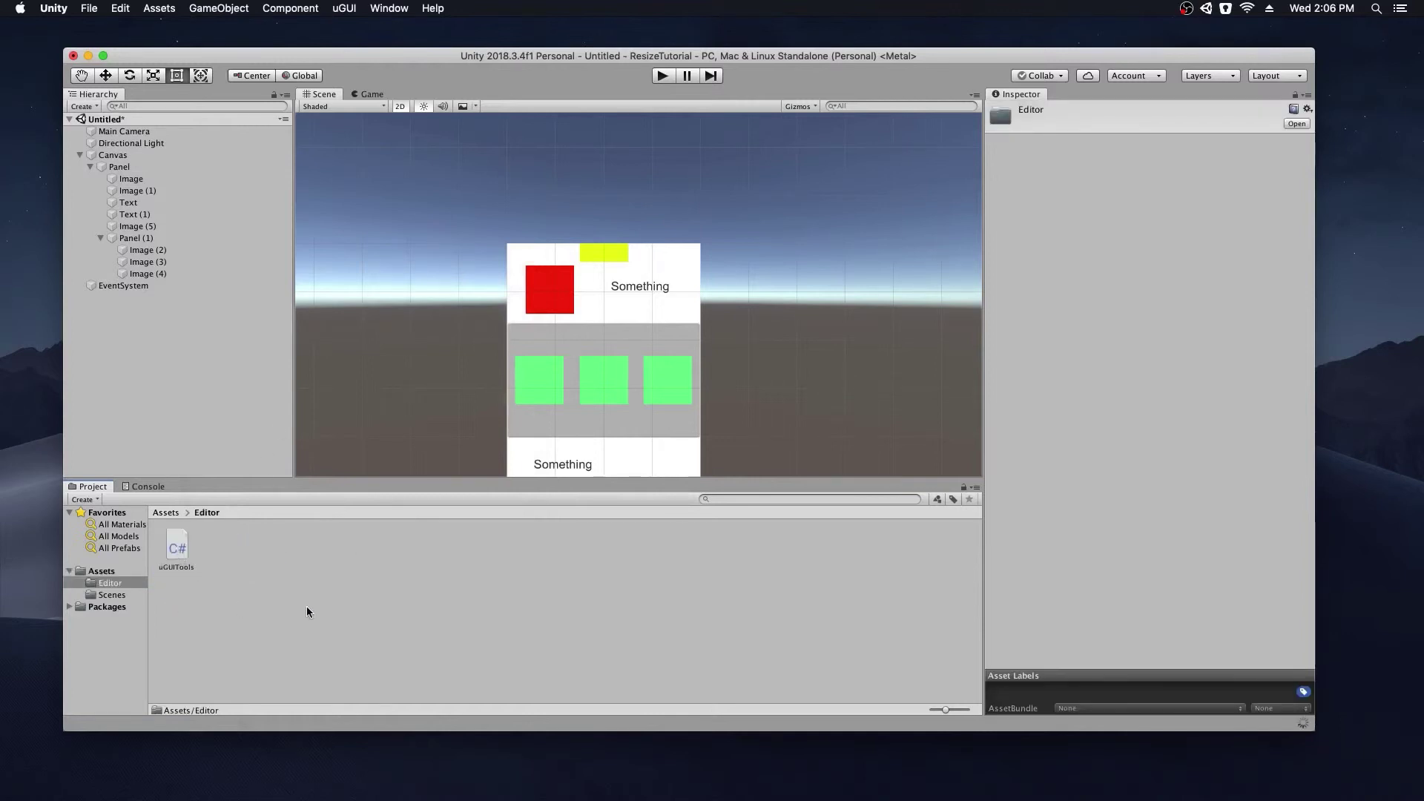
pyautogui.click(343, 9)
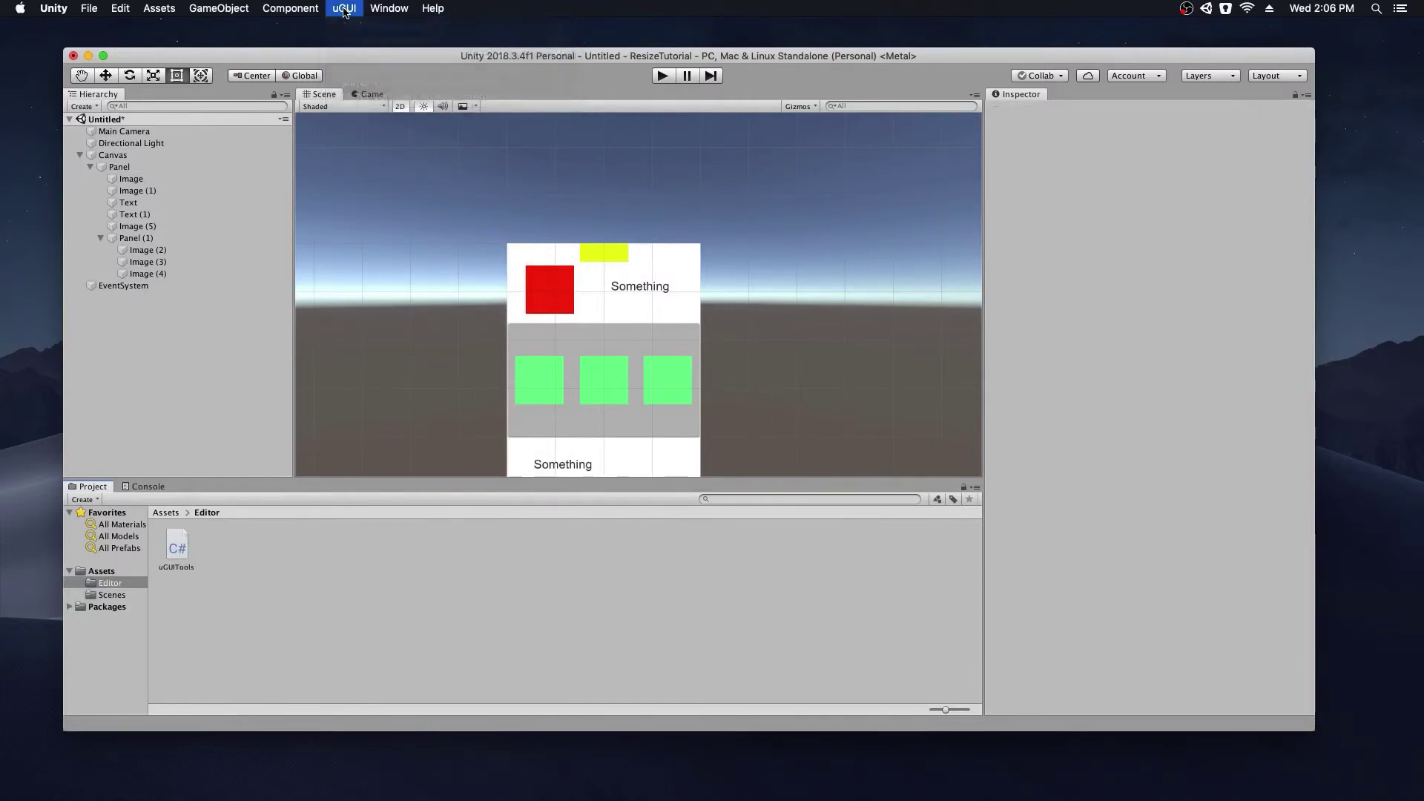
pyautogui.click(343, 9)
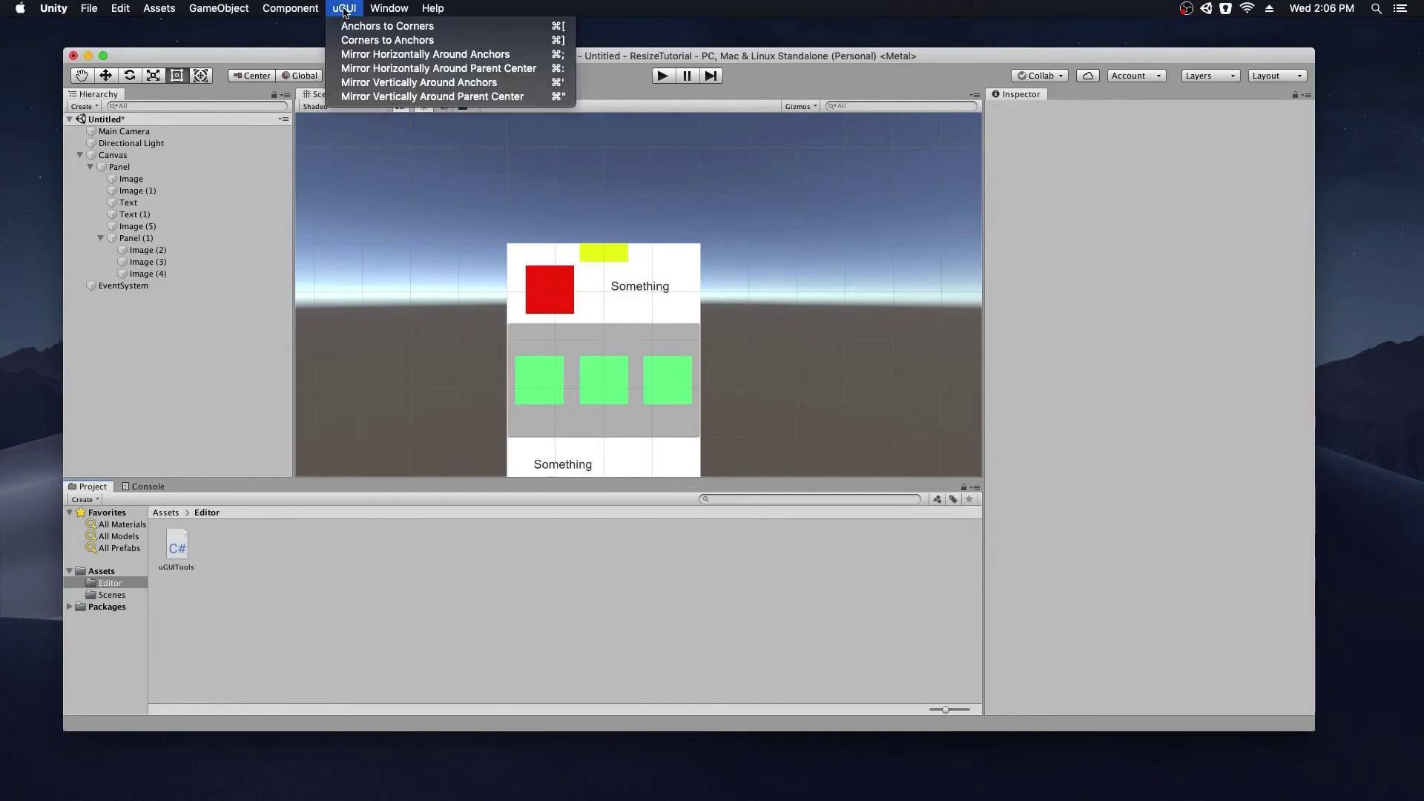
# Apply Anchors to Corners to the main Panel directly under the Canvas.
pyautogui.click(171, 180)
pyautogui.scroll(3, 444, 286)
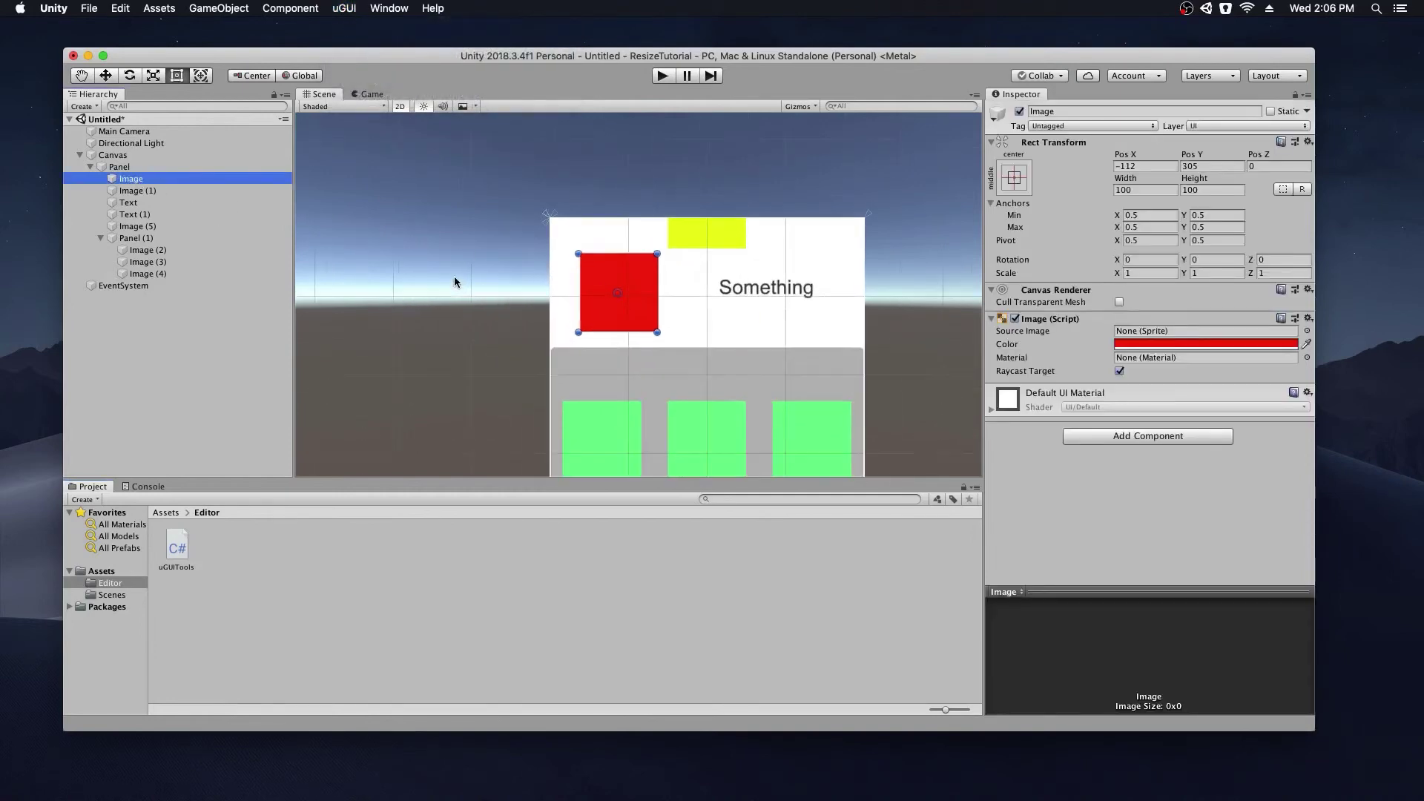
pyautogui.scroll(-3, 452, 284)
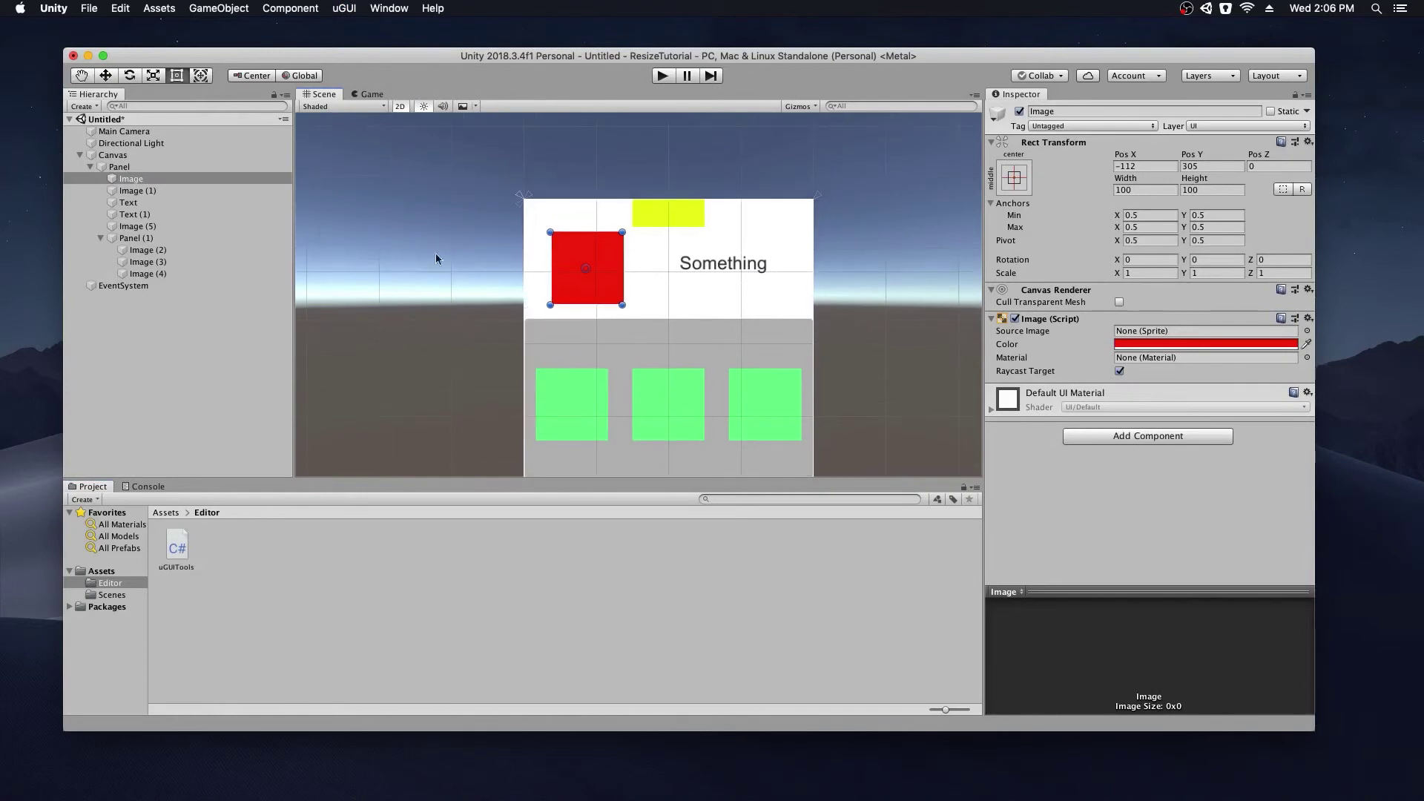
pyautogui.click(168, 167)
pyautogui.scroll(-1, 416, 245)
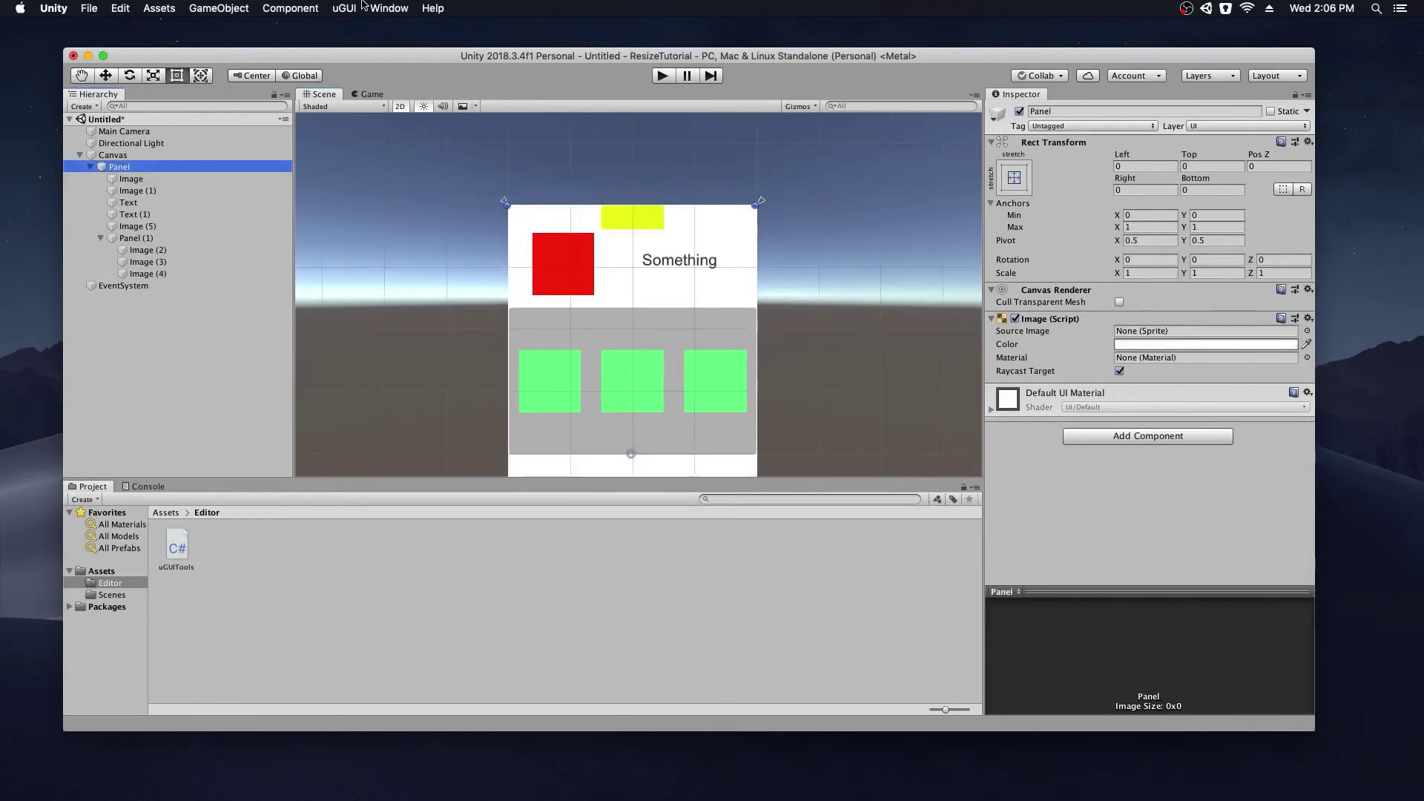
pyautogui.click(344, 8)
pyautogui.click(350, 22)
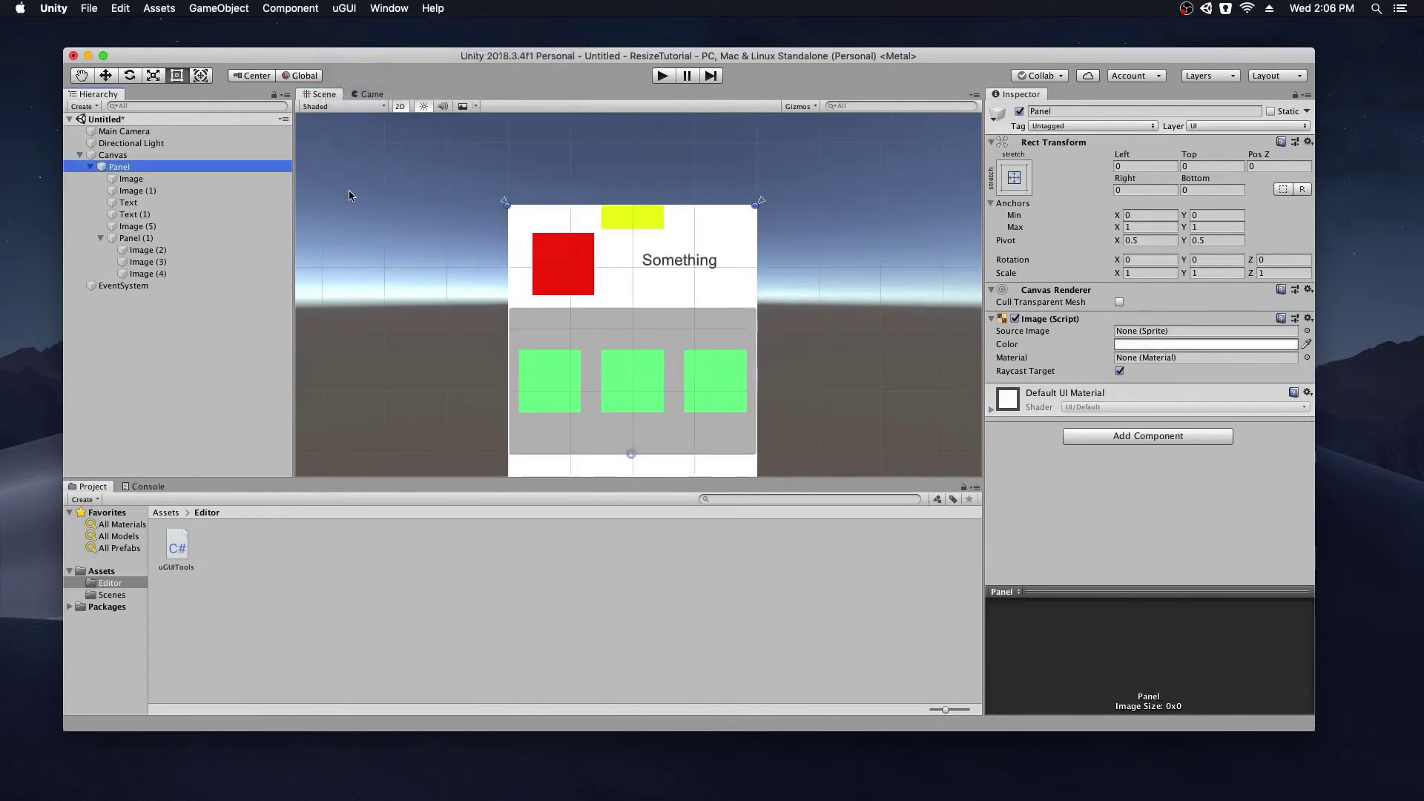
# Apply Anchors to Corners to the red image and to the green Image (1) near the canvas's lower edge.
pyautogui.click(138, 179)
pyautogui.click(343, 9)
pyautogui.click(339, 26)
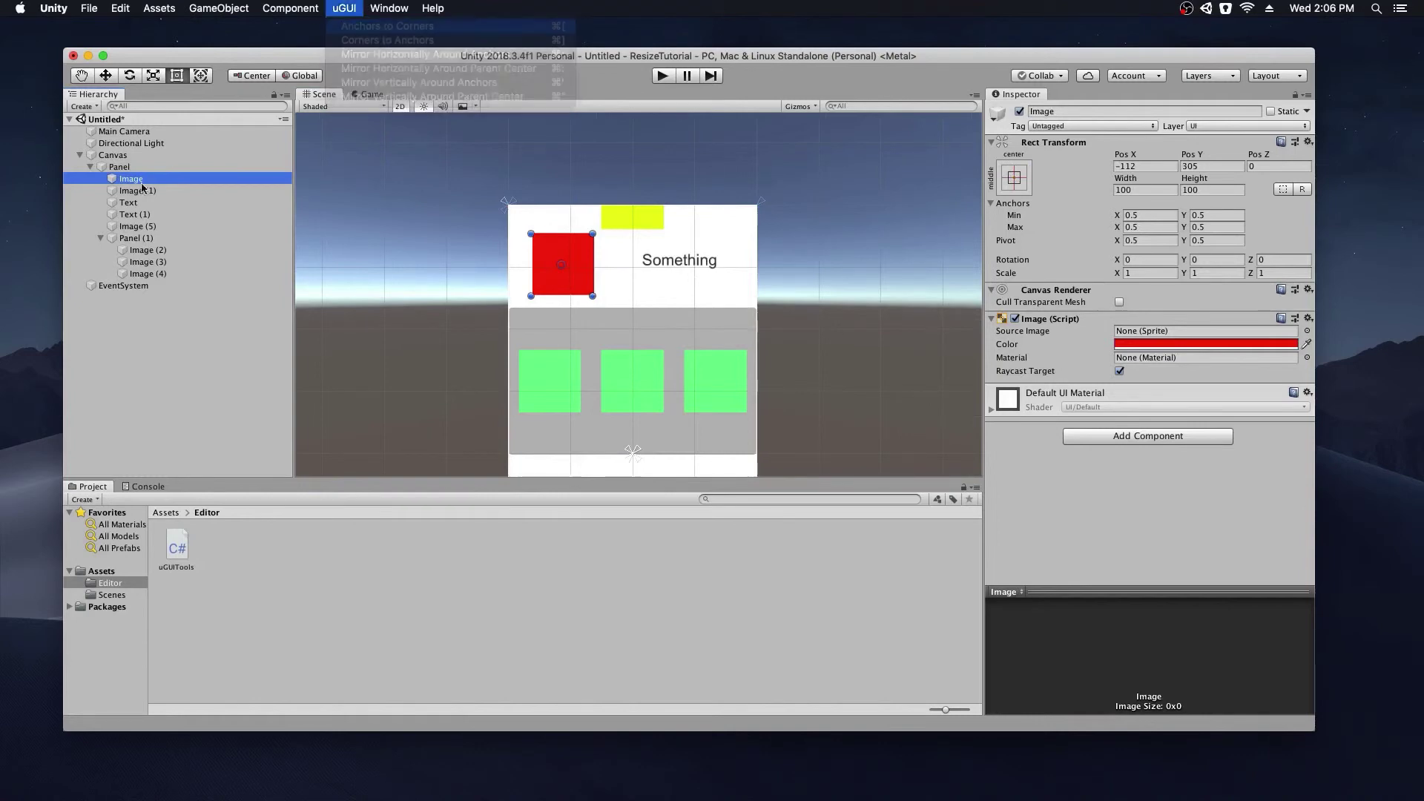
pyautogui.click(138, 190)
pyautogui.click(344, 8)
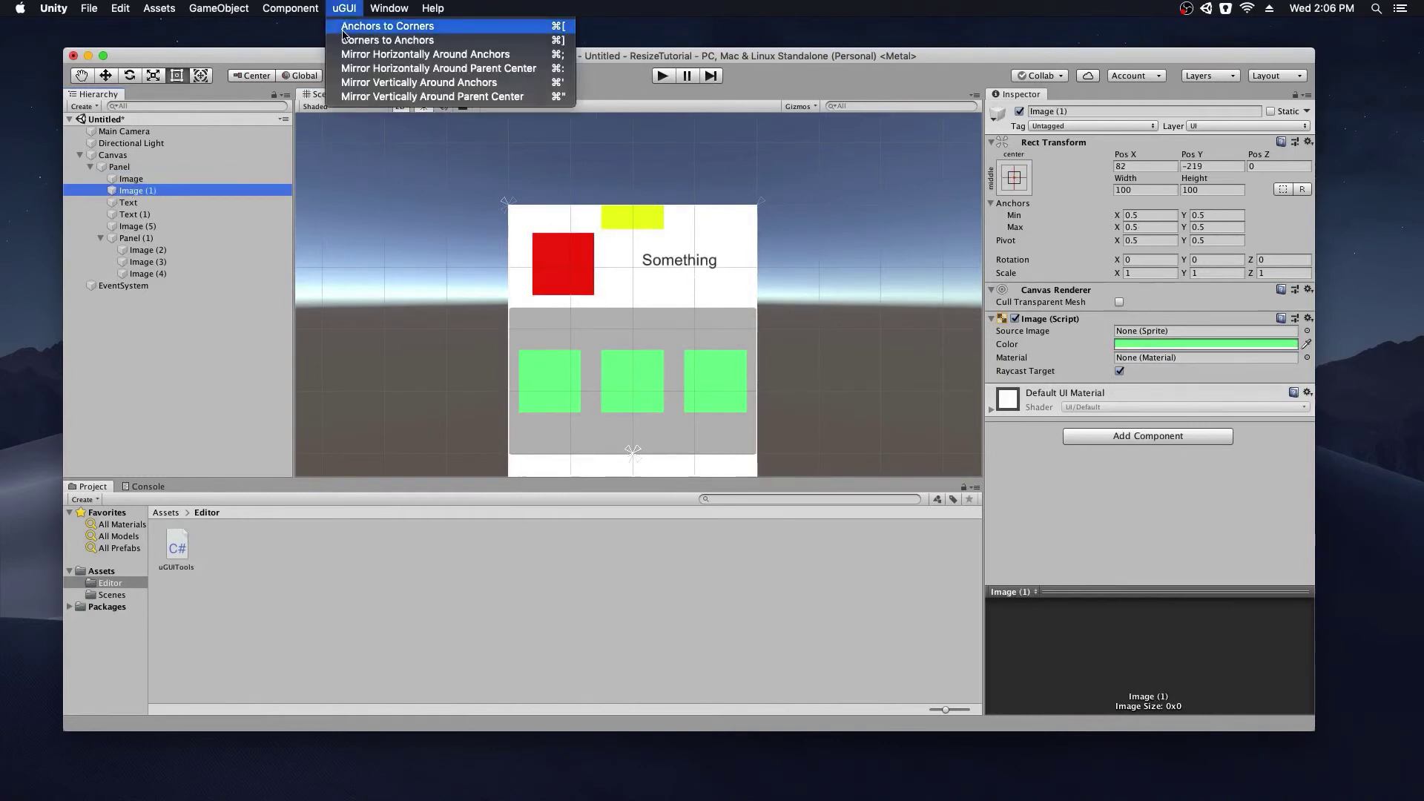
pyautogui.click(349, 26)
pyautogui.scroll(-3, 390, 365)
pyautogui.moveTo(390, 367); pyautogui.dragTo(392, 186, button='middle')
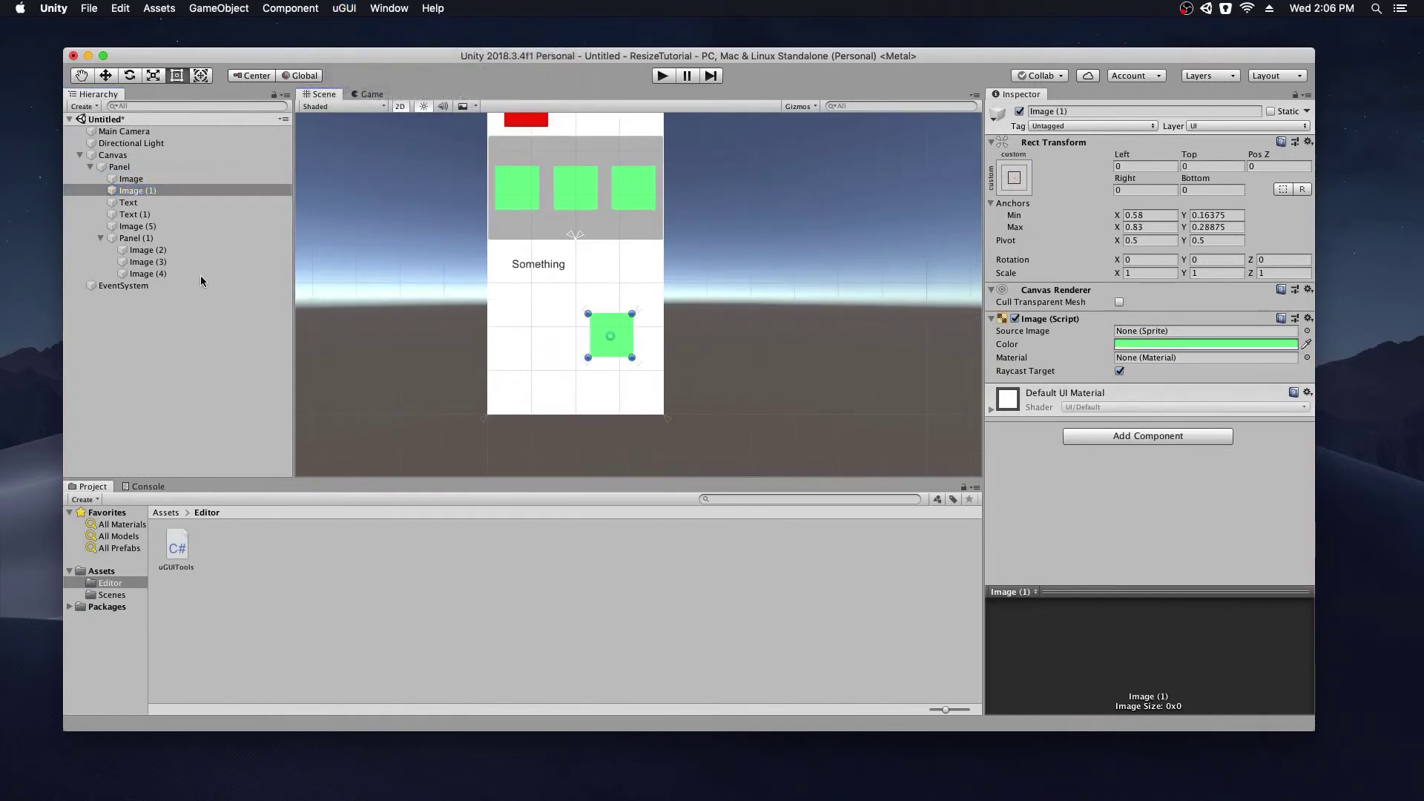
# Apply Anchors to Corners to both text objects, Text and Text (1).
pyautogui.click(153, 203)
pyautogui.click(344, 8)
pyautogui.click(348, 26)
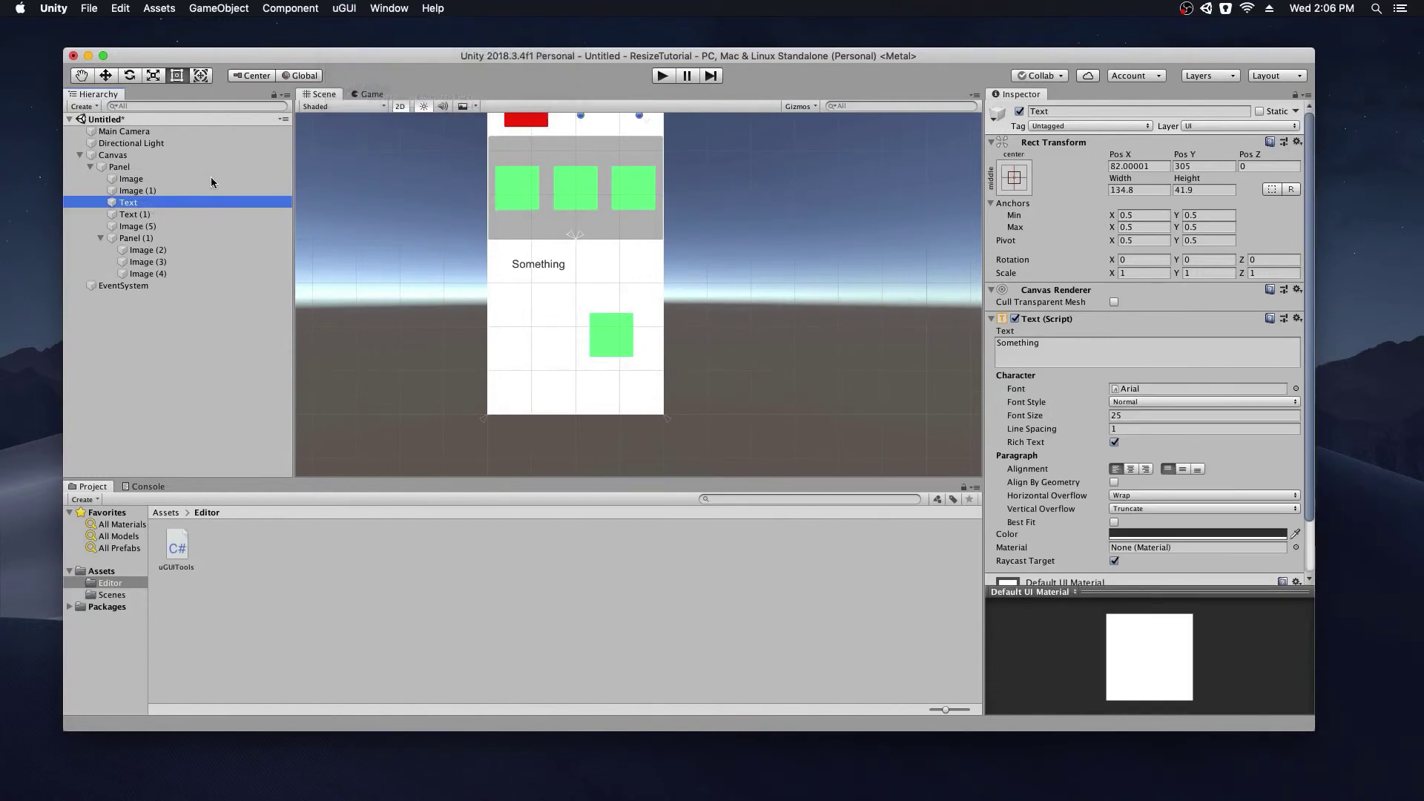
pyautogui.click(135, 214)
pyautogui.click(344, 8)
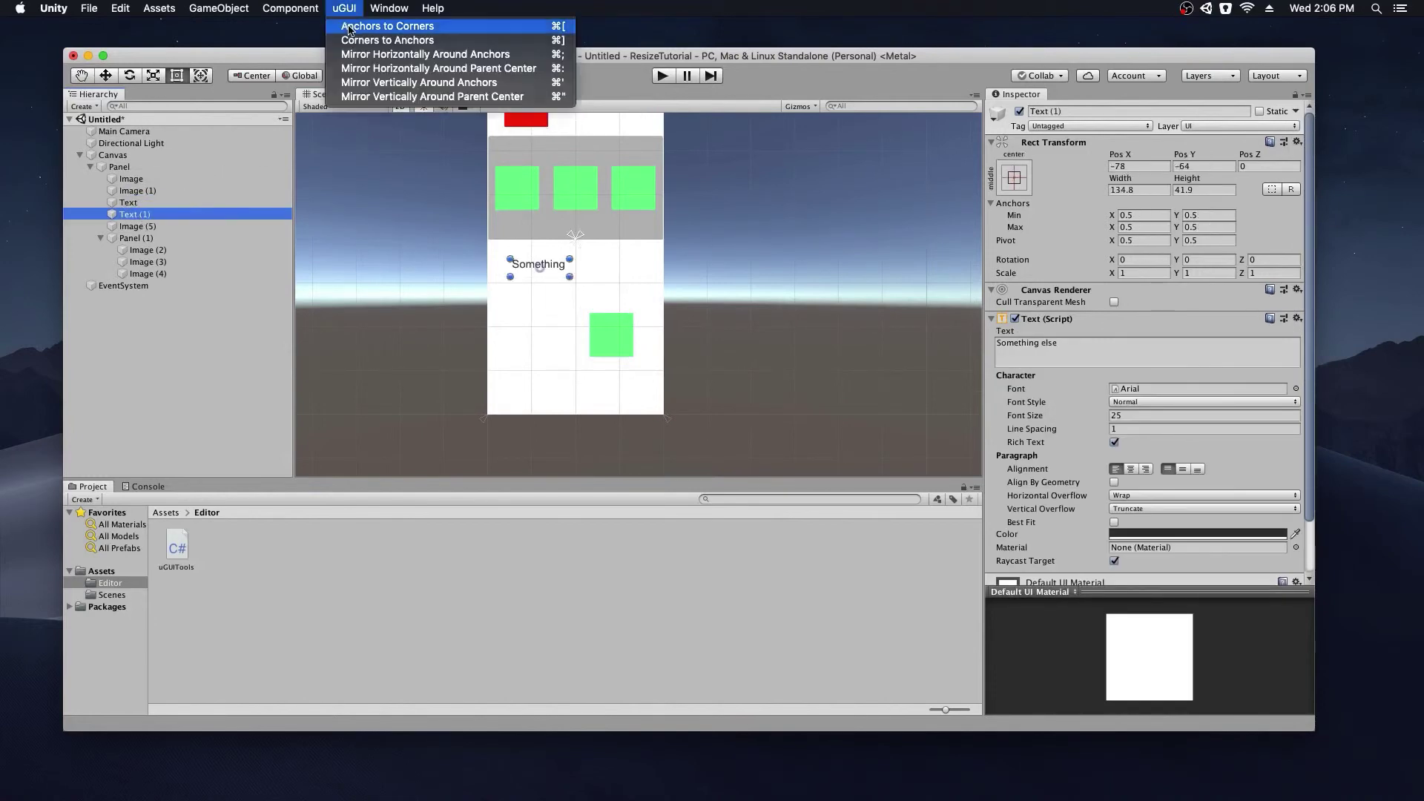
pyautogui.click(349, 26)
# Apply Anchors to Corners to the yellow Image (5) at the canvas's top centre.
pyautogui.click(178, 226)
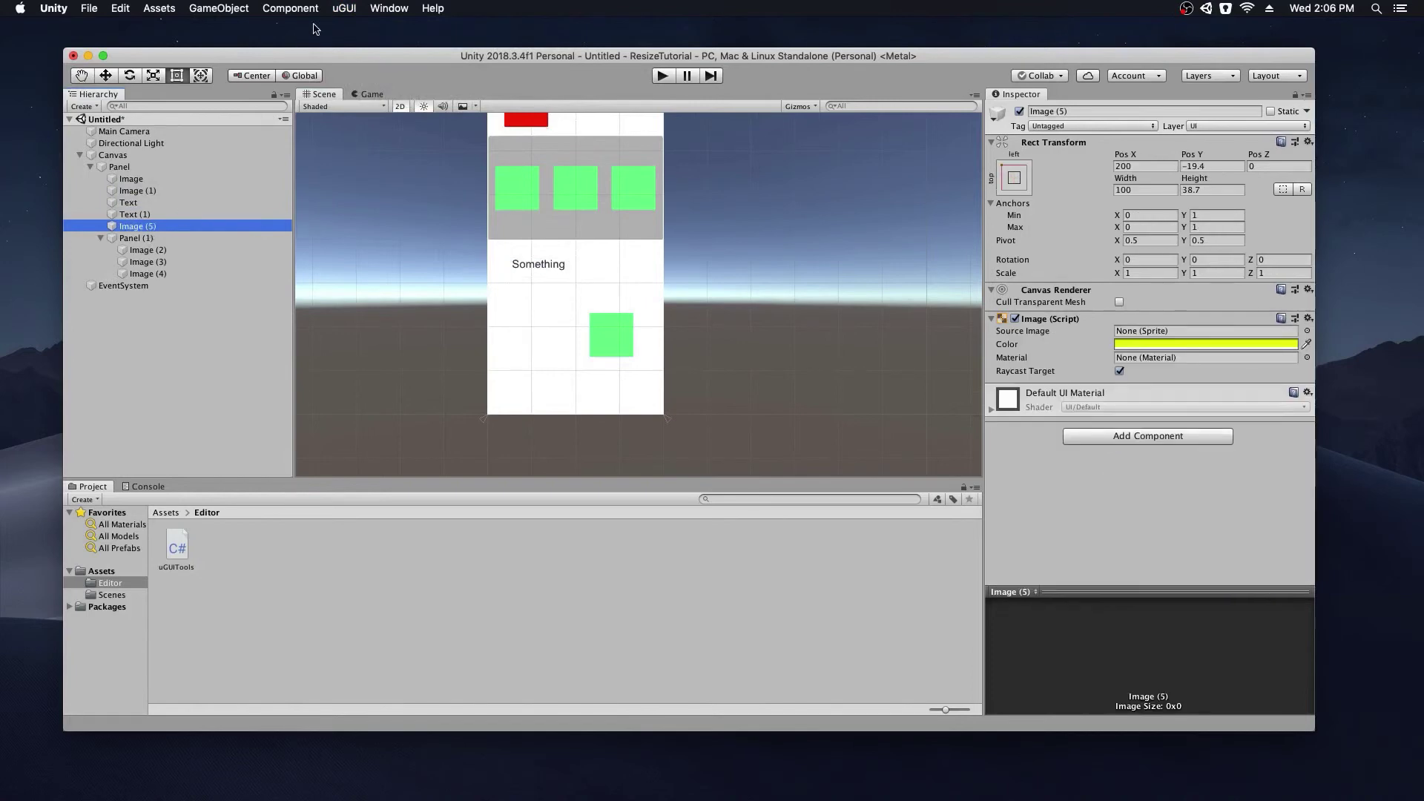
pyautogui.click(344, 8)
pyautogui.click(348, 26)
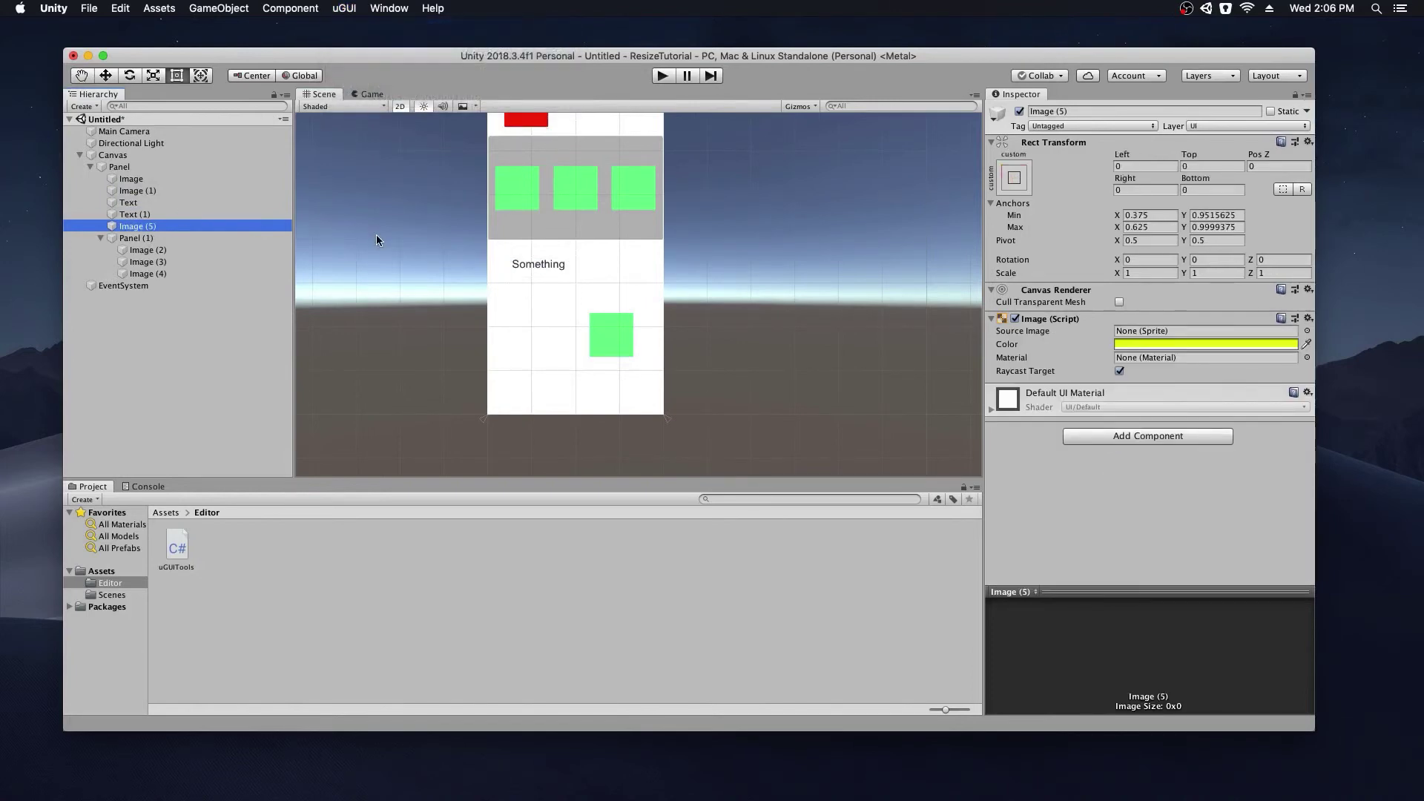
pyautogui.scroll(4, 376, 234)
pyautogui.moveTo(377, 211); pyautogui.dragTo(345, 309, button='middle')
pyautogui.scroll(-1, 319, 297)
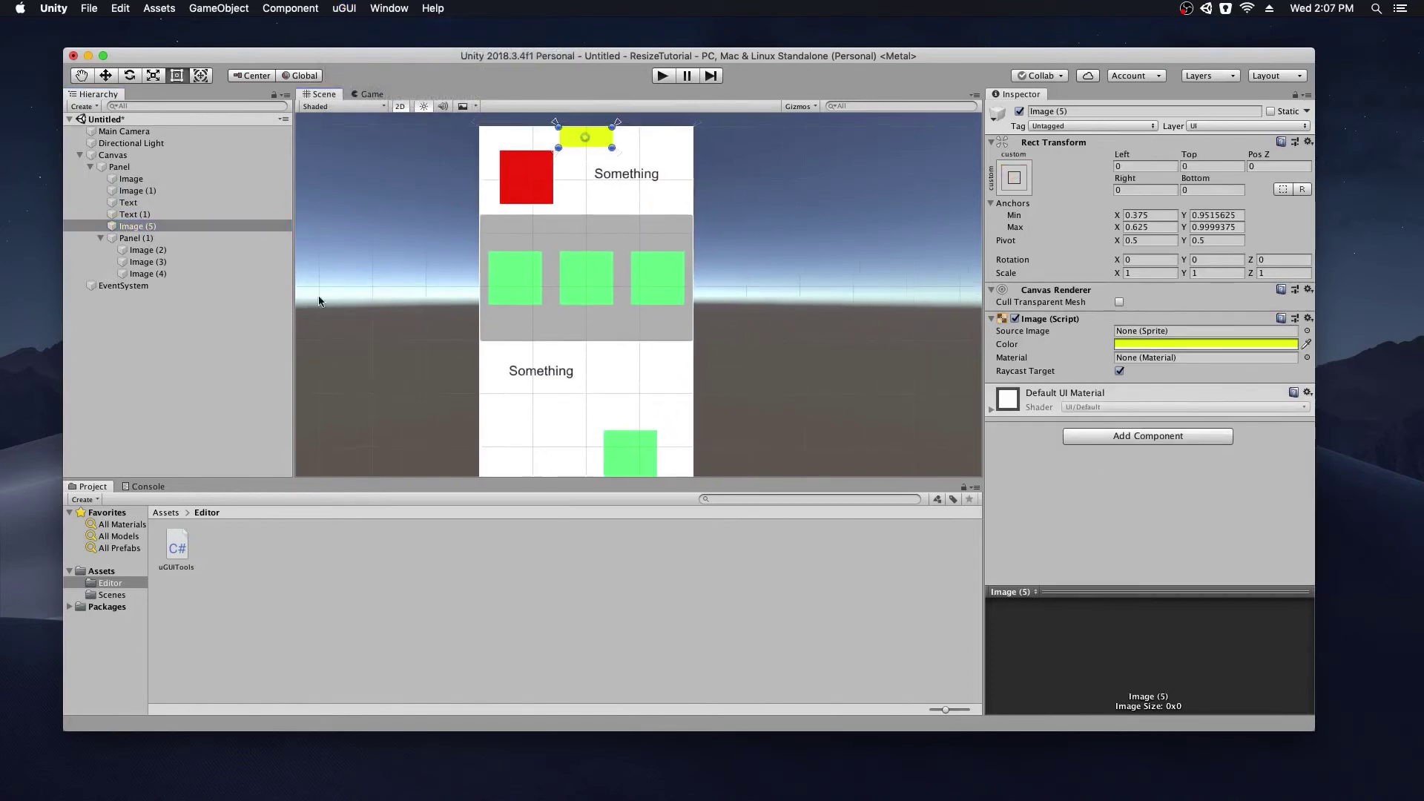
# Apply Anchors to Corners to the grey Panel (1) that holds the three green images.
pyautogui.click(147, 238)
pyautogui.click(344, 8)
pyautogui.click(395, 265)
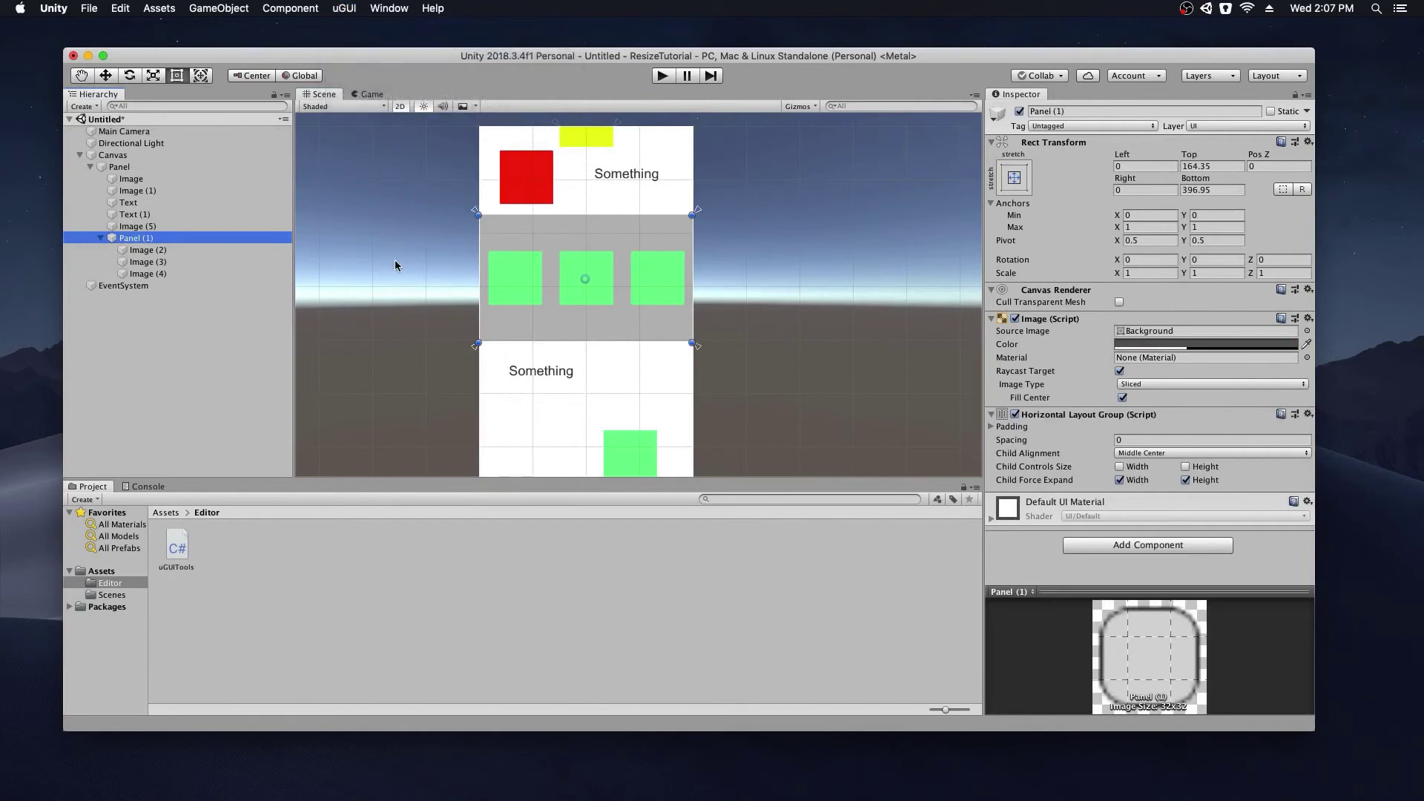
pyautogui.scroll(5, 401, 238)
pyautogui.scroll(-2, 381, 252)
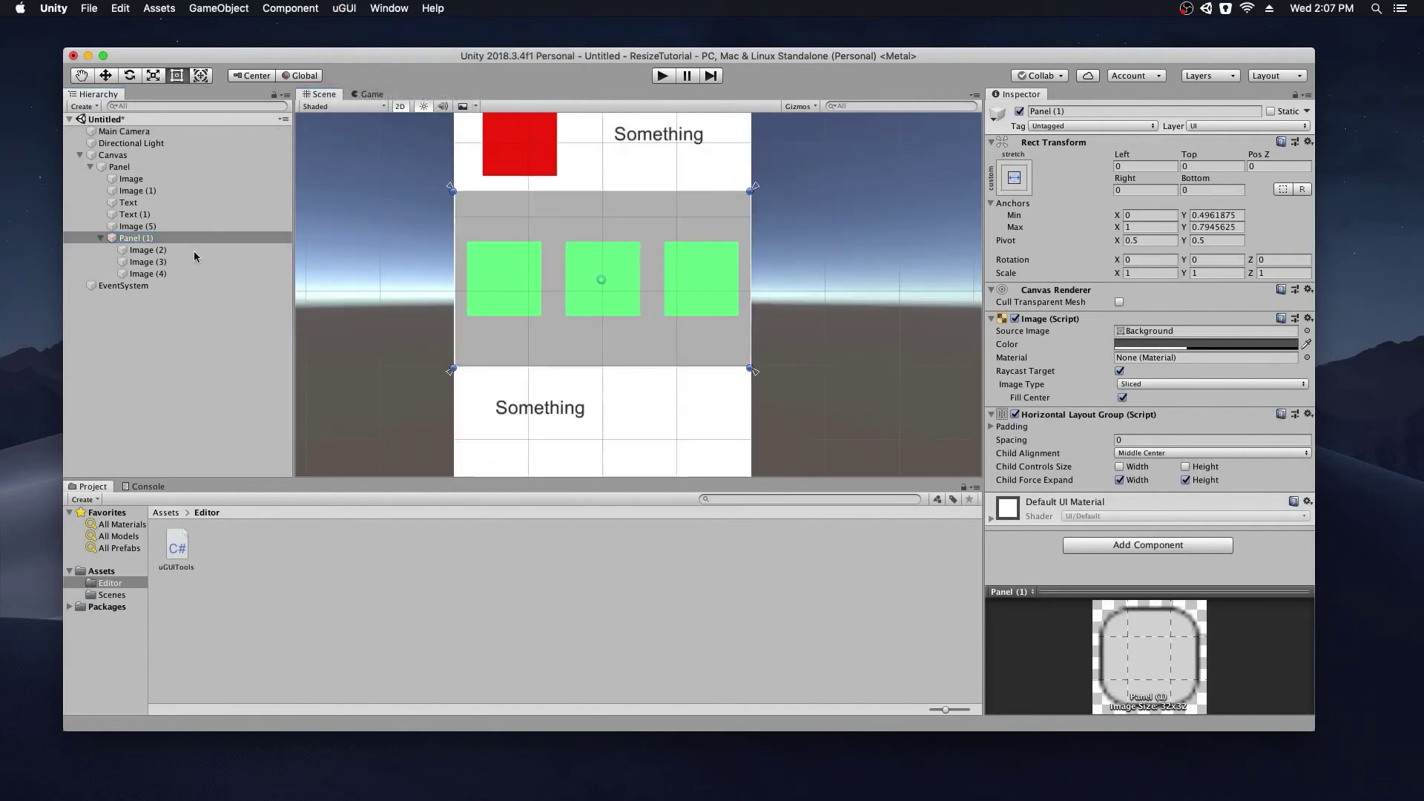
# Examine the layout-driven Rect Transform values of Image (2), Image (3) and Image (4) and their parent Panel (1)'s Horizontal Layout Group.
pyautogui.click(193, 251)
pyautogui.click(174, 260)
pyautogui.click(173, 271)
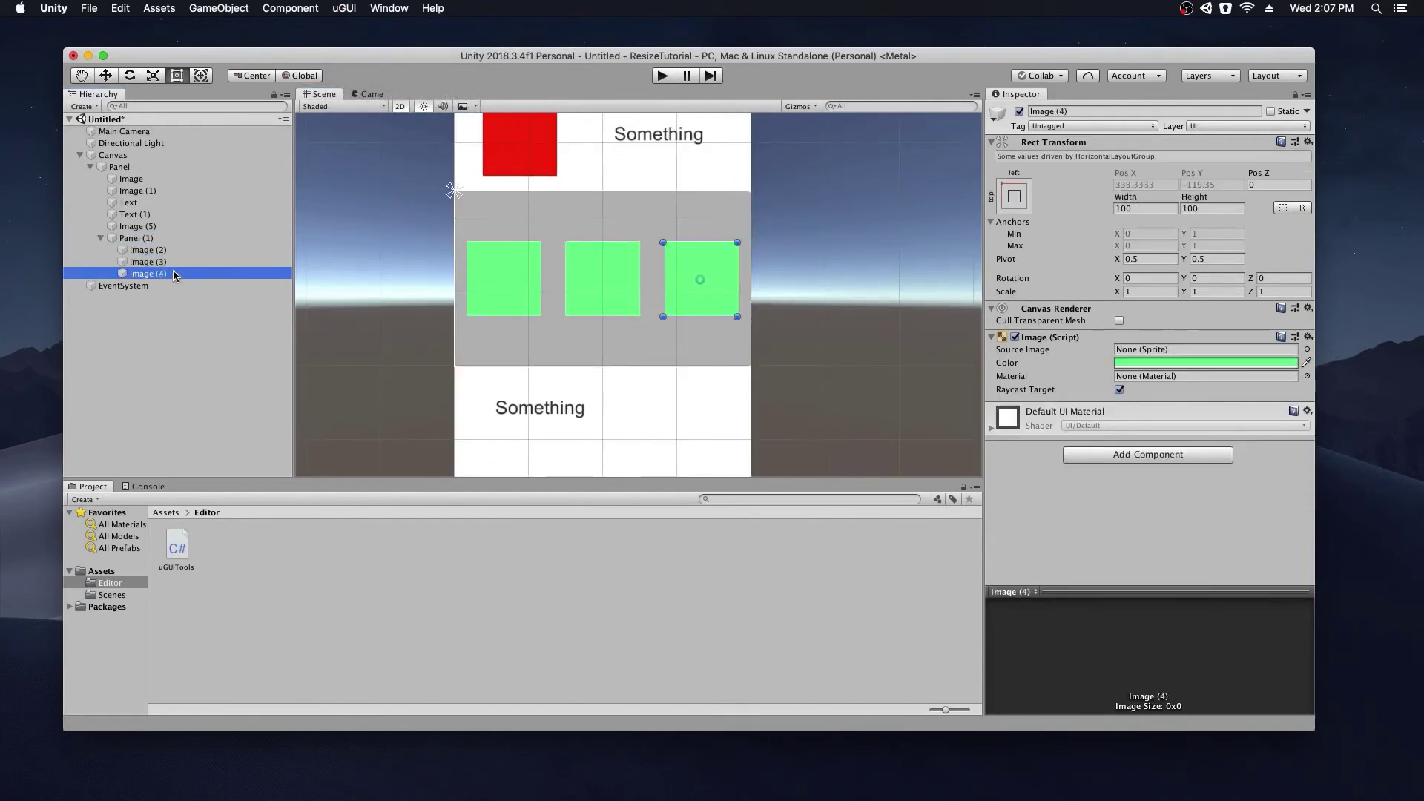
pyautogui.click(173, 261)
pyautogui.click(172, 250)
pyautogui.click(172, 260)
pyautogui.click(171, 248)
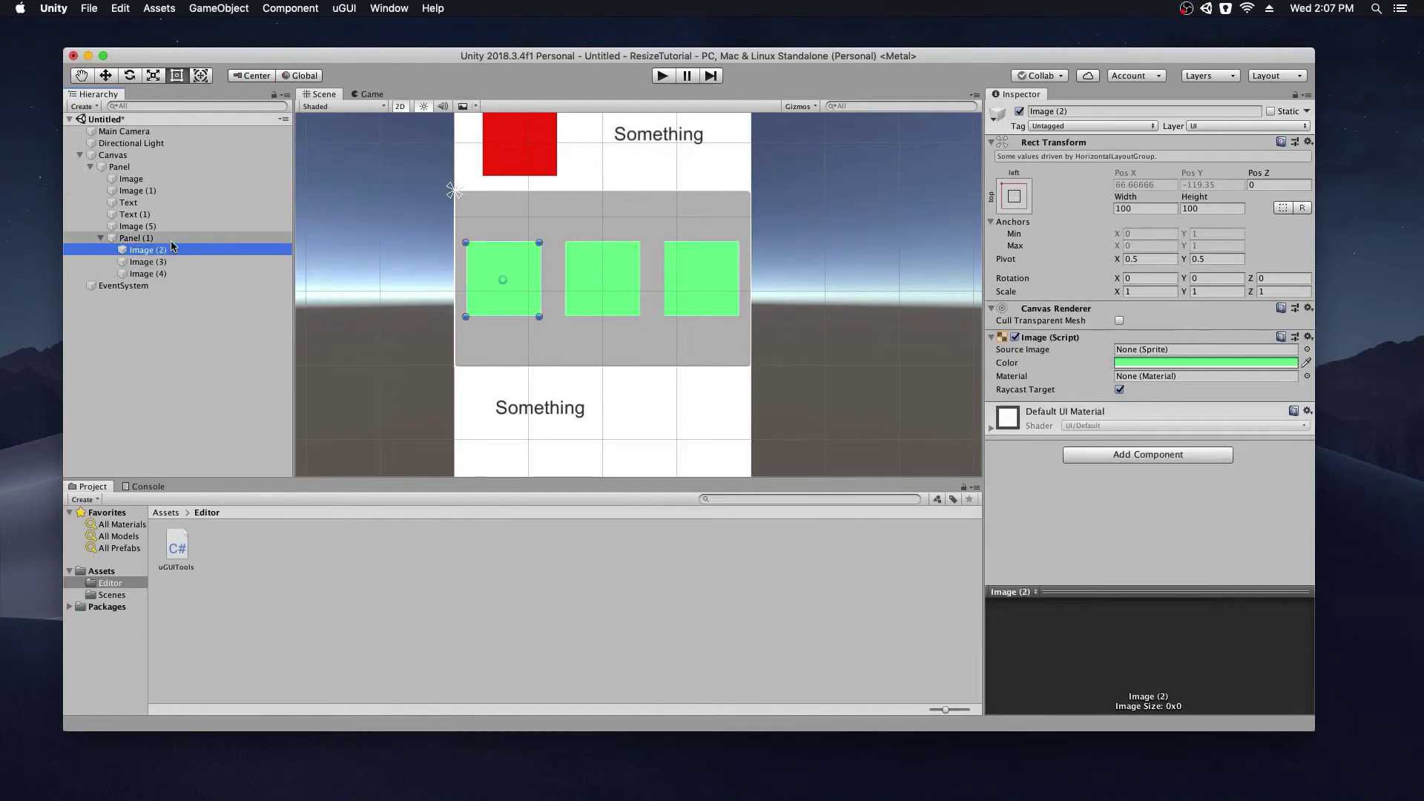
pyautogui.click(172, 239)
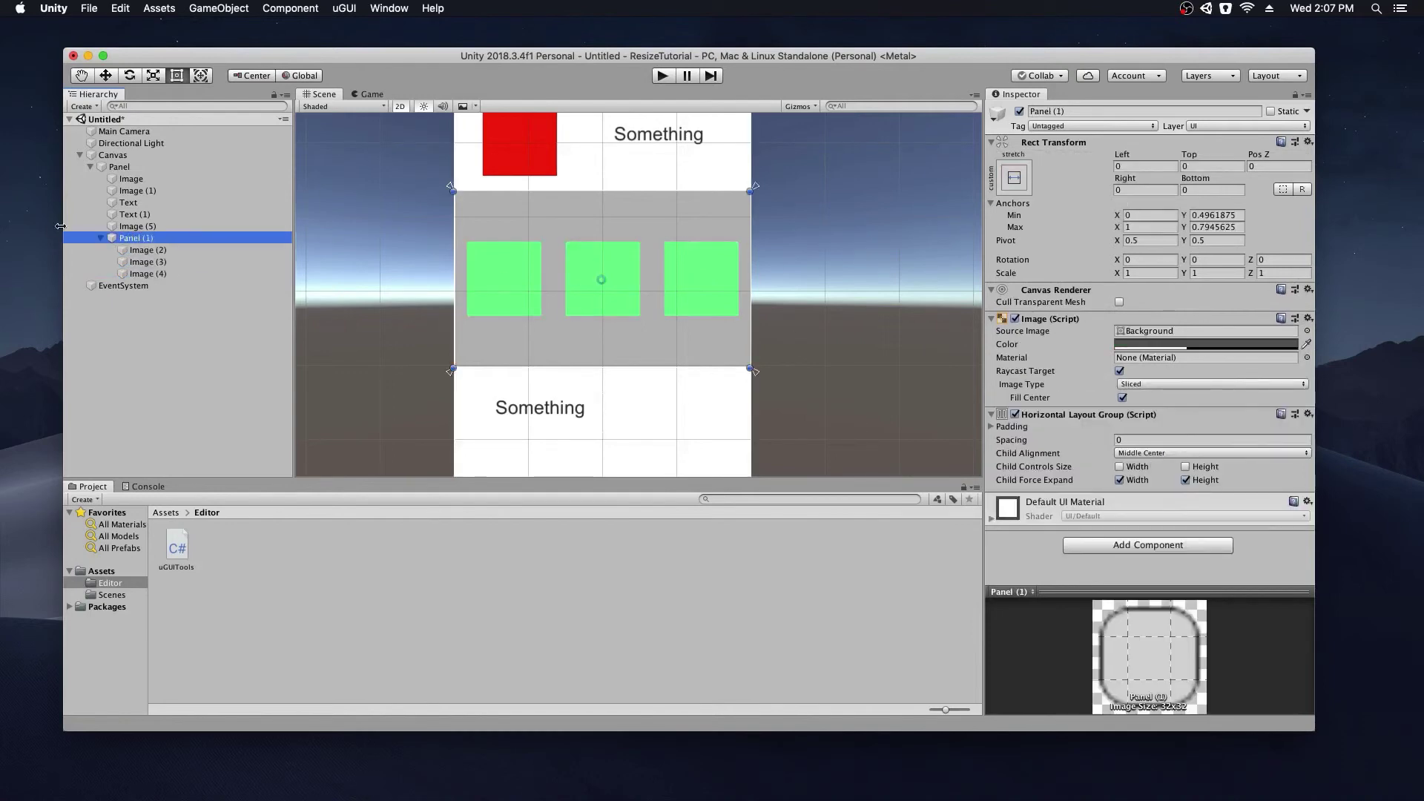
pyautogui.click(152, 251)
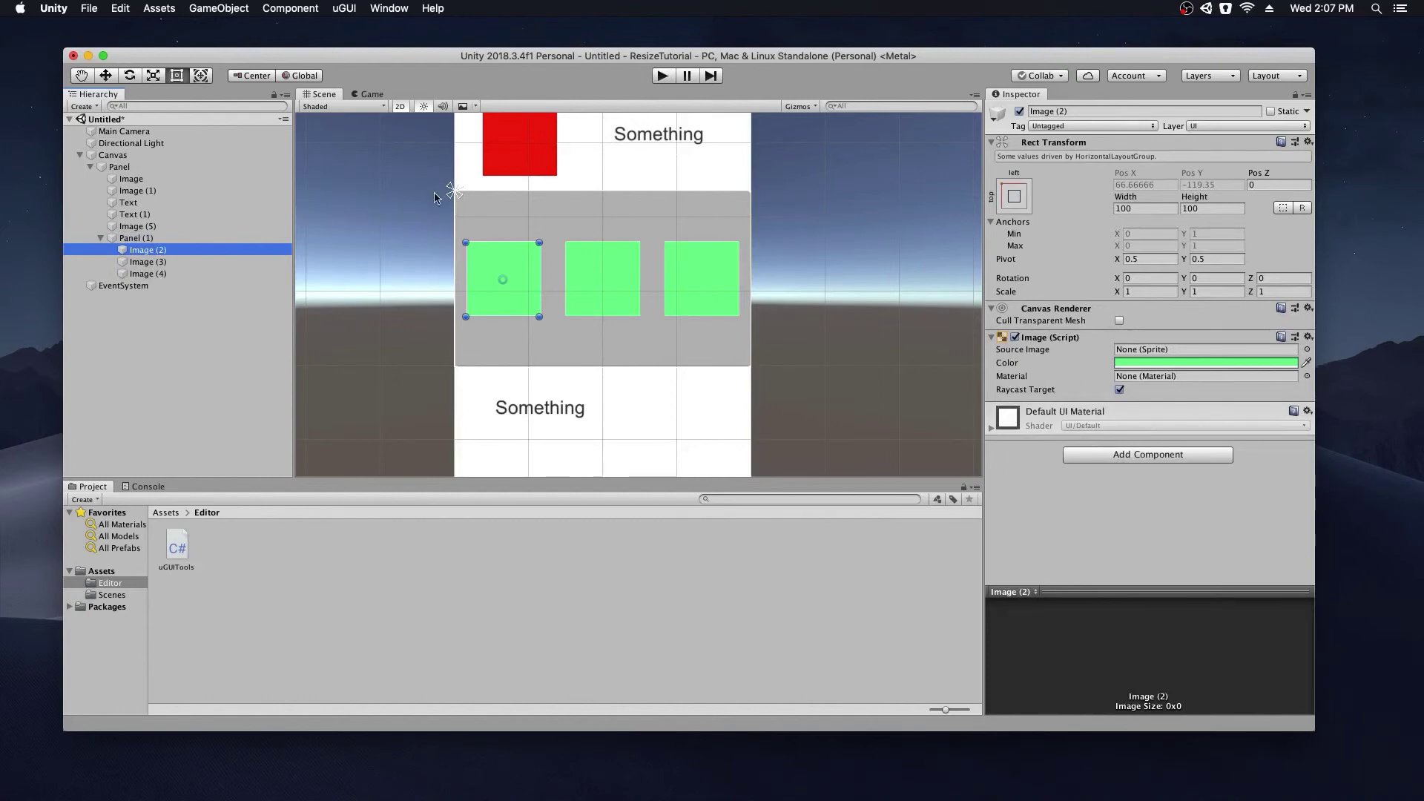
pyautogui.moveTo(395, 200); pyautogui.dragTo(394, 244, button='middle')
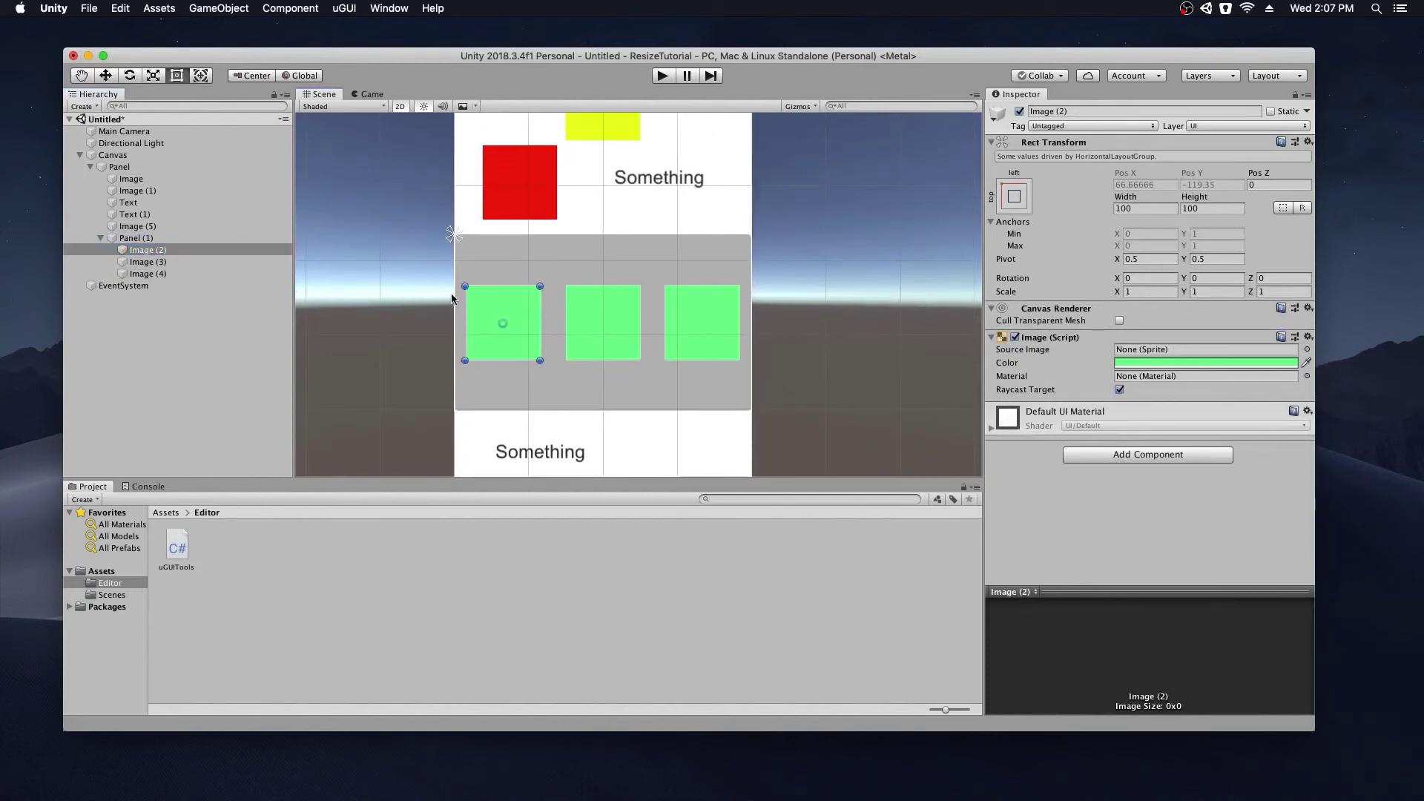
pyautogui.click(169, 262)
pyautogui.click(167, 275)
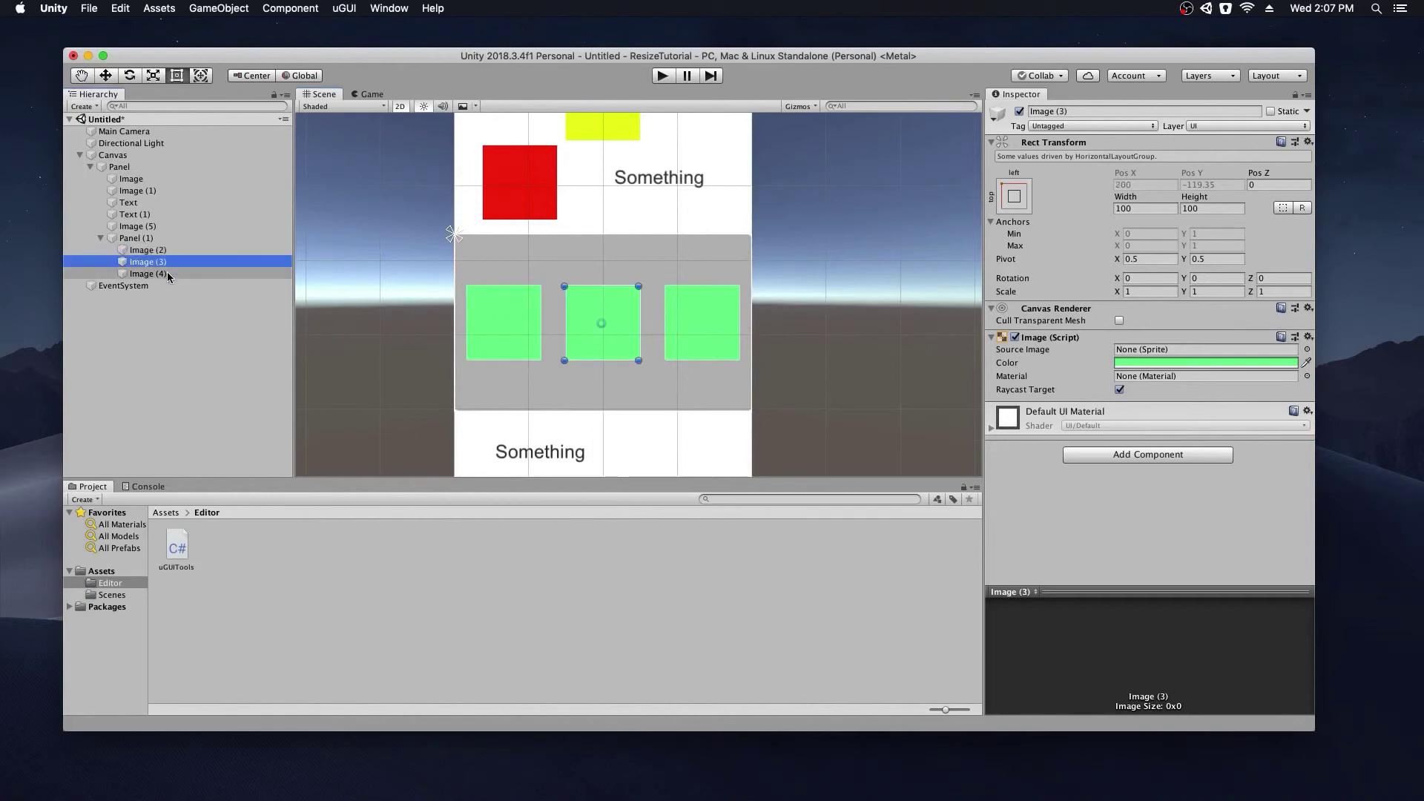
pyautogui.click(169, 262)
pyautogui.click(170, 250)
pyautogui.click(169, 238)
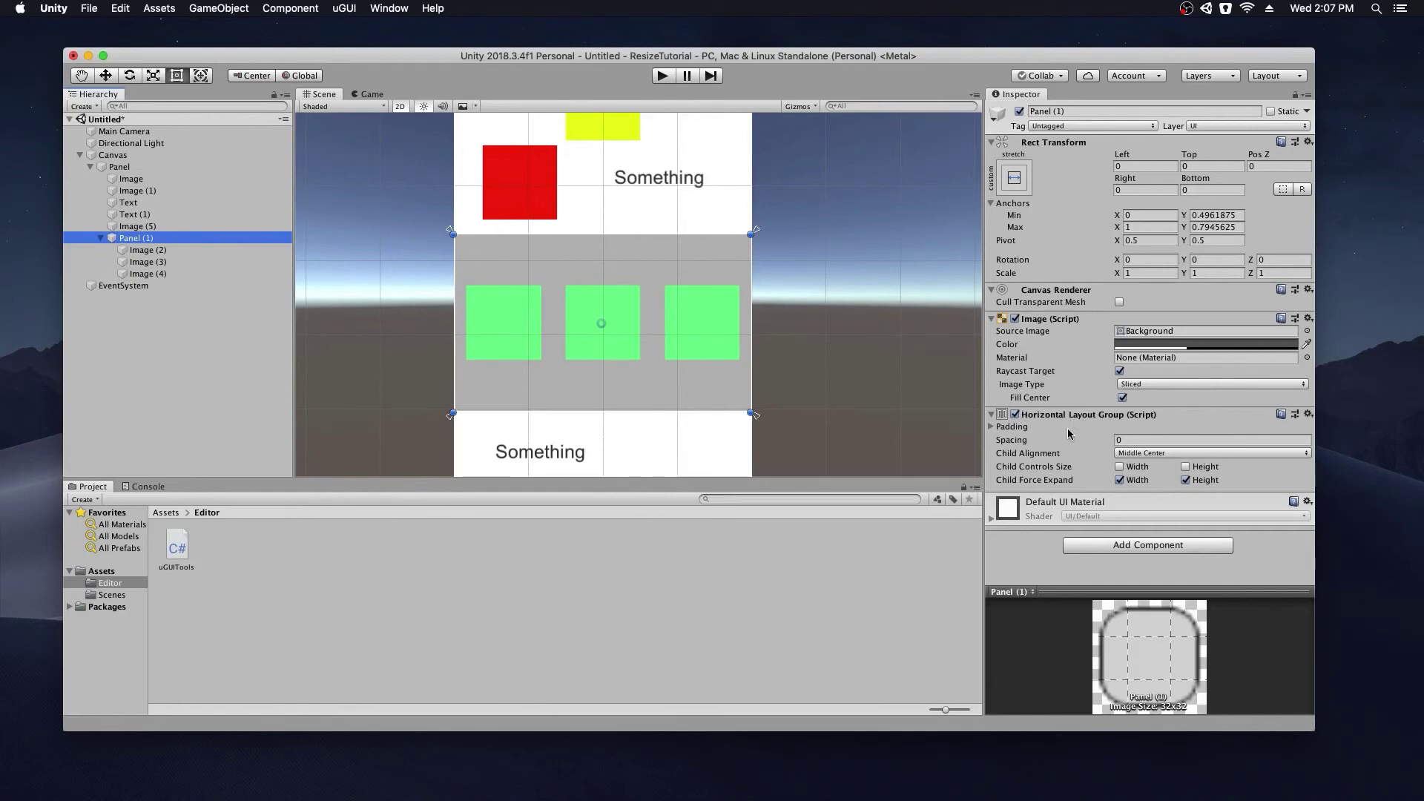
pyautogui.click(141, 250)
pyautogui.click(141, 262)
pyautogui.click(141, 274)
pyautogui.click(134, 250)
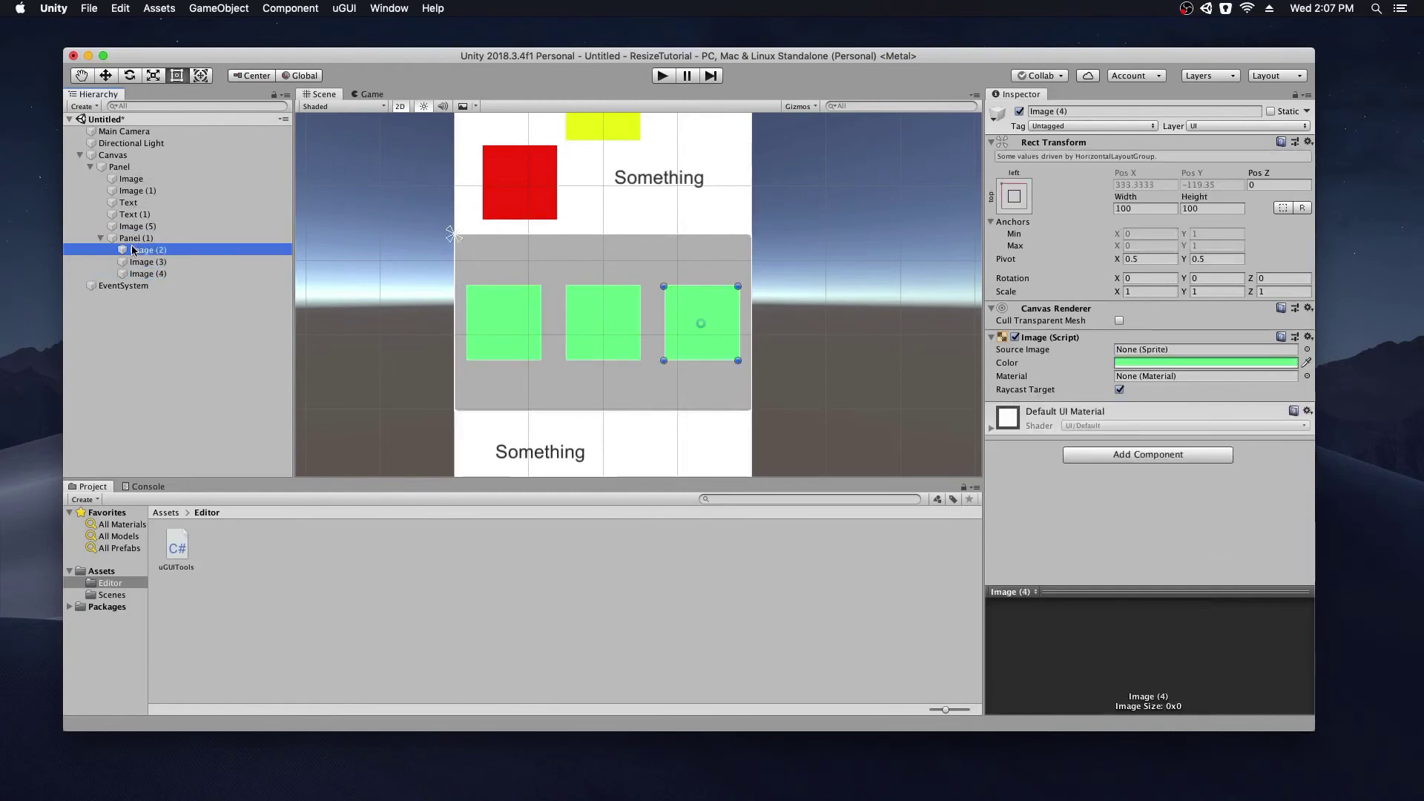
pyautogui.click(110, 238)
pyautogui.scroll(-3, 389, 264)
pyautogui.click(372, 278)
pyautogui.scroll(-3, 369, 283)
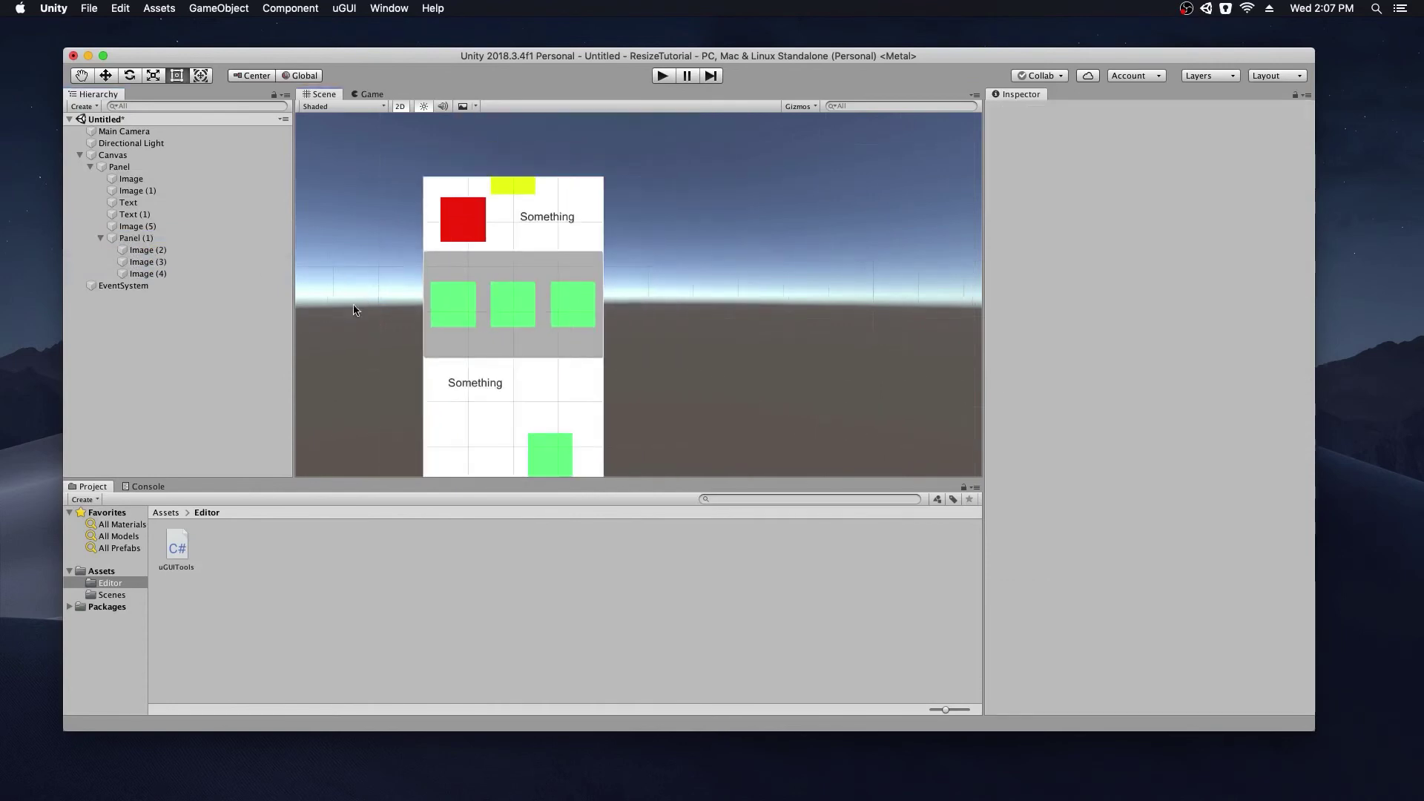
# Compare the canvas layout in the Game view across the Iphone (640x1136), Android (400x800) and NewResolution (450x870) presets, ending on NewResolution.
pyautogui.scroll(-2, 376, 302)
pyautogui.click(364, 95)
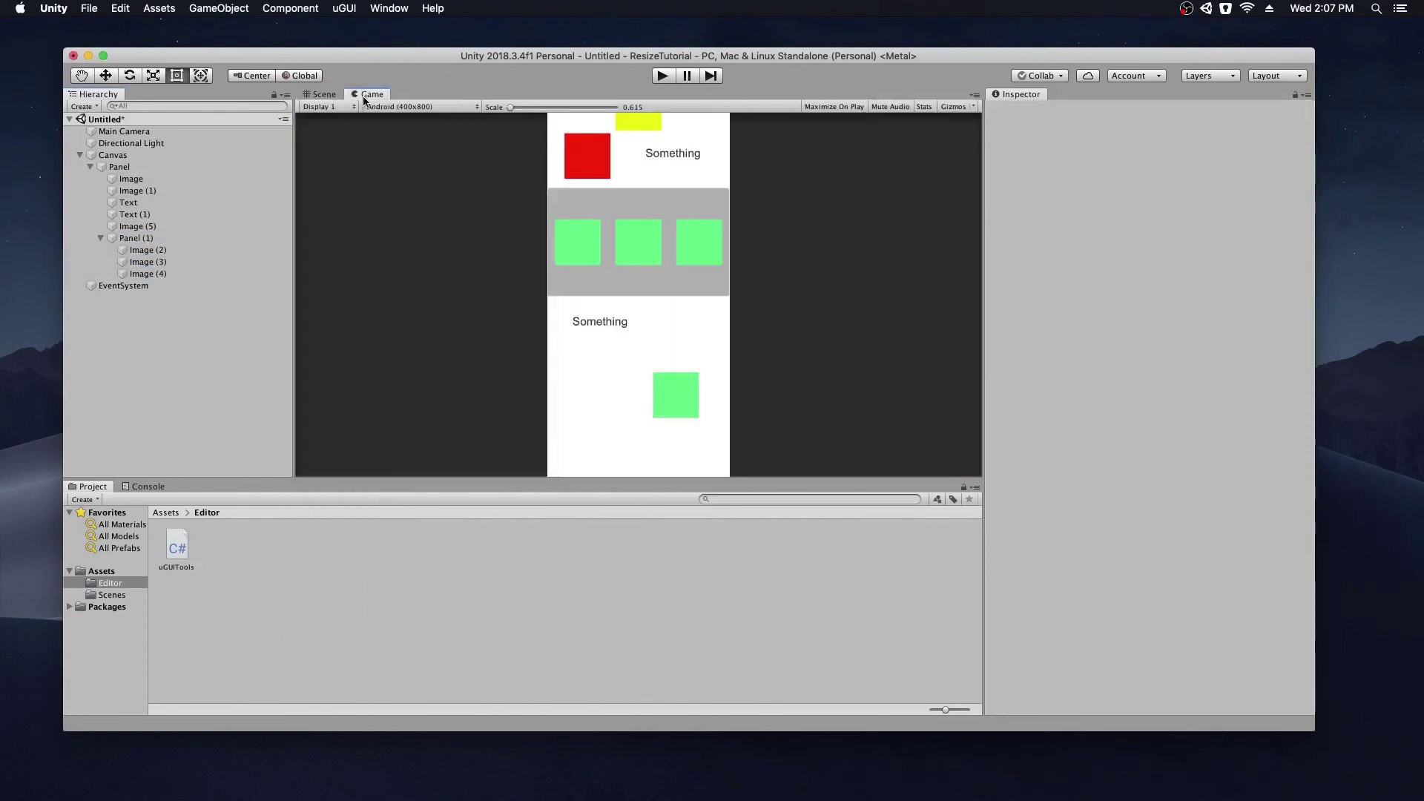
pyautogui.click(392, 107)
pyautogui.click(408, 247)
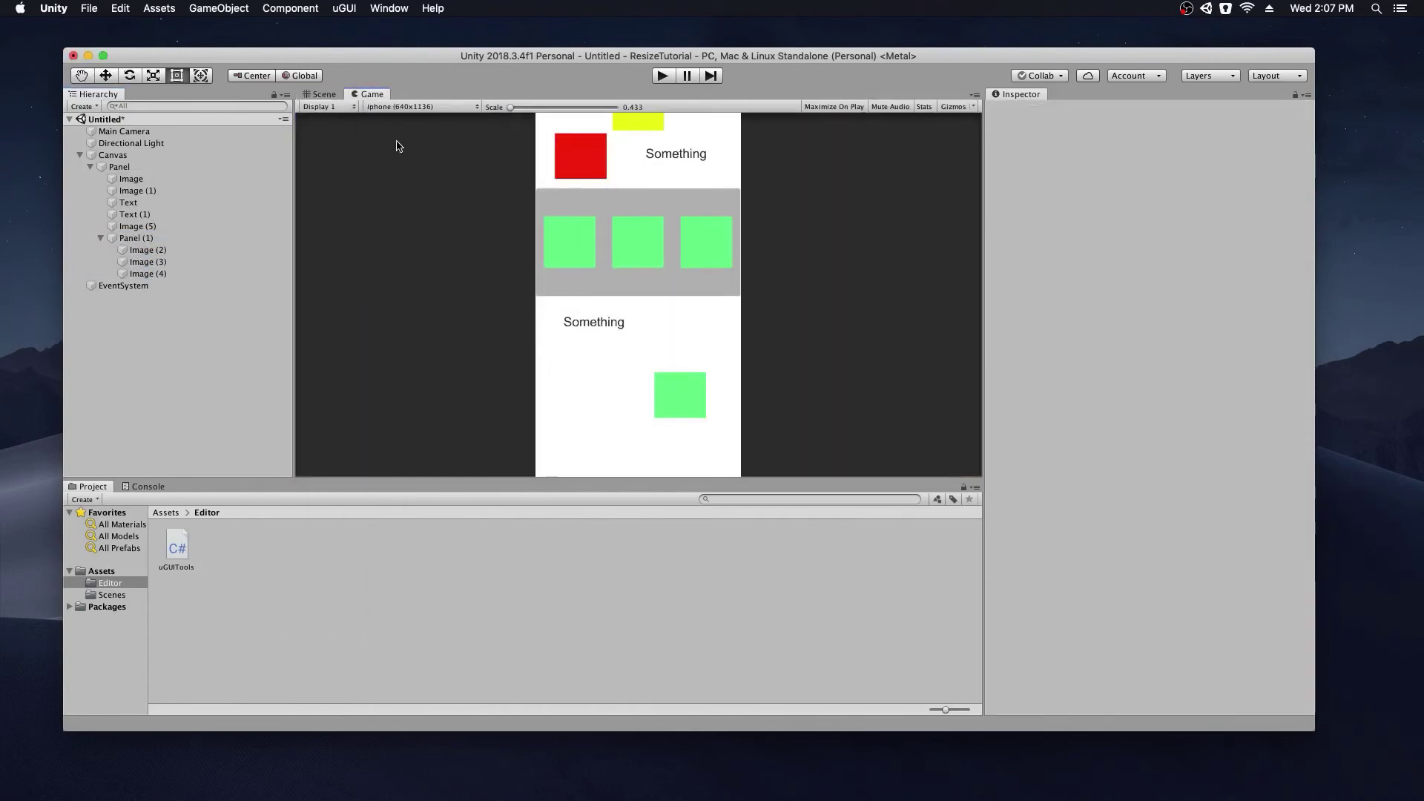
pyautogui.click(403, 108)
pyautogui.click(406, 268)
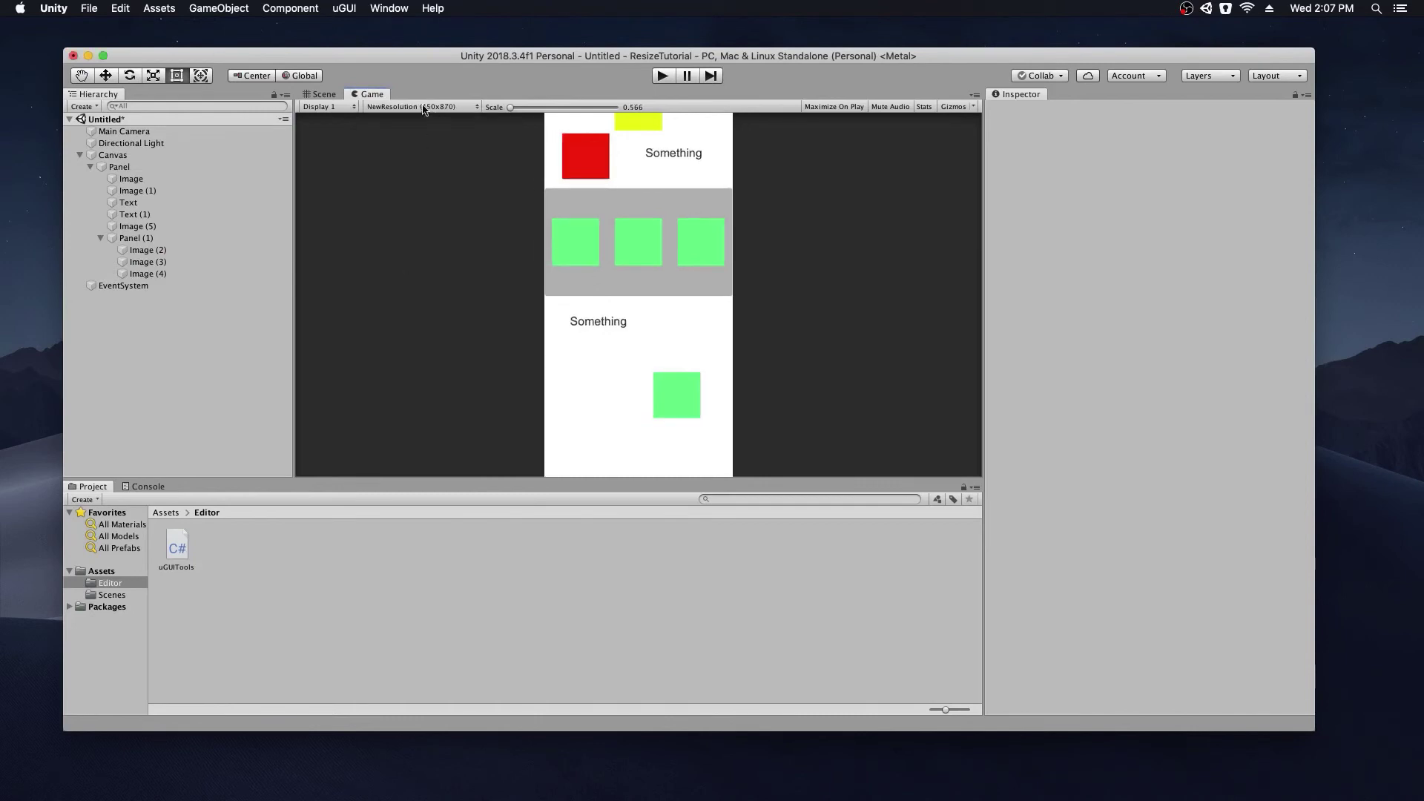
pyautogui.click(423, 109)
pyautogui.click(404, 253)
pyautogui.click(409, 106)
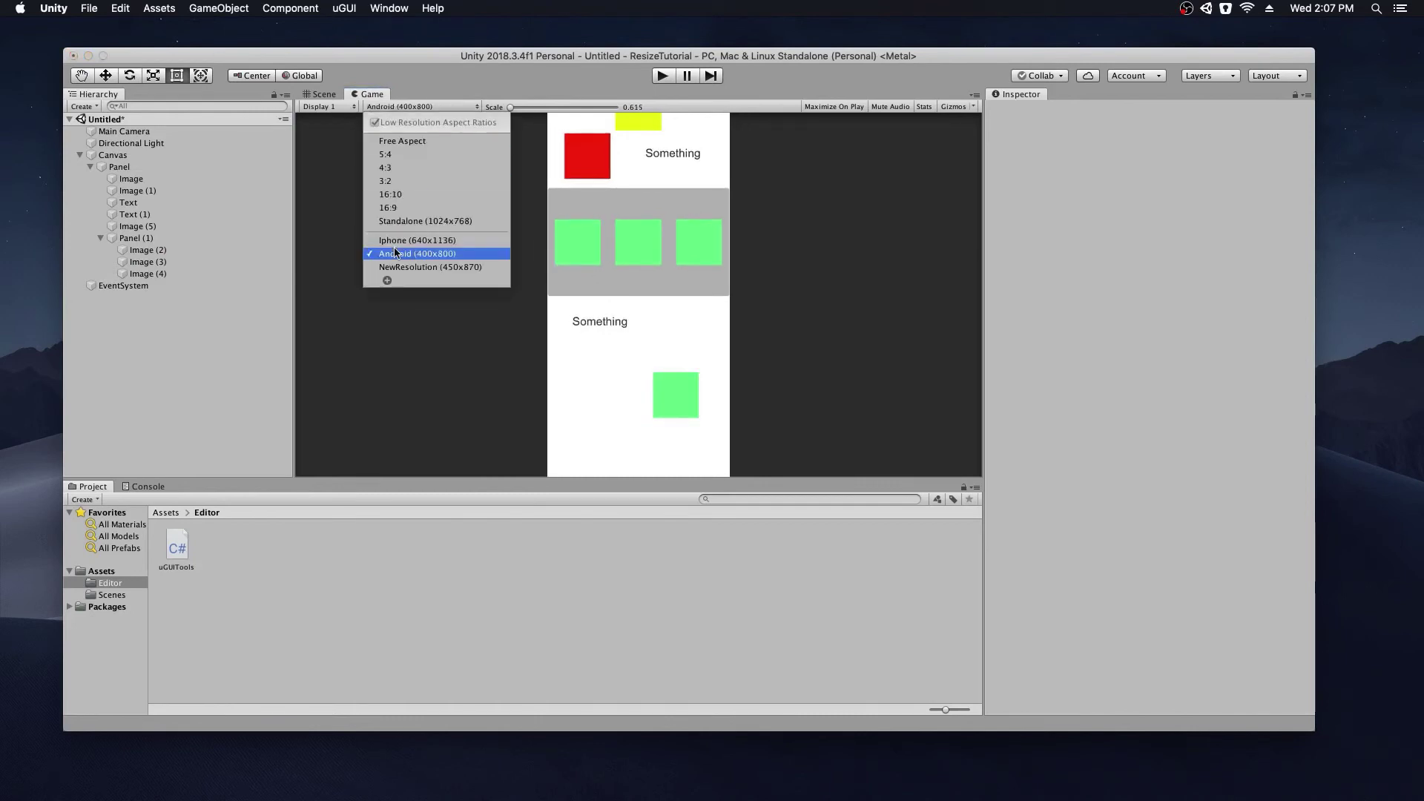
pyautogui.click(394, 240)
pyautogui.click(427, 108)
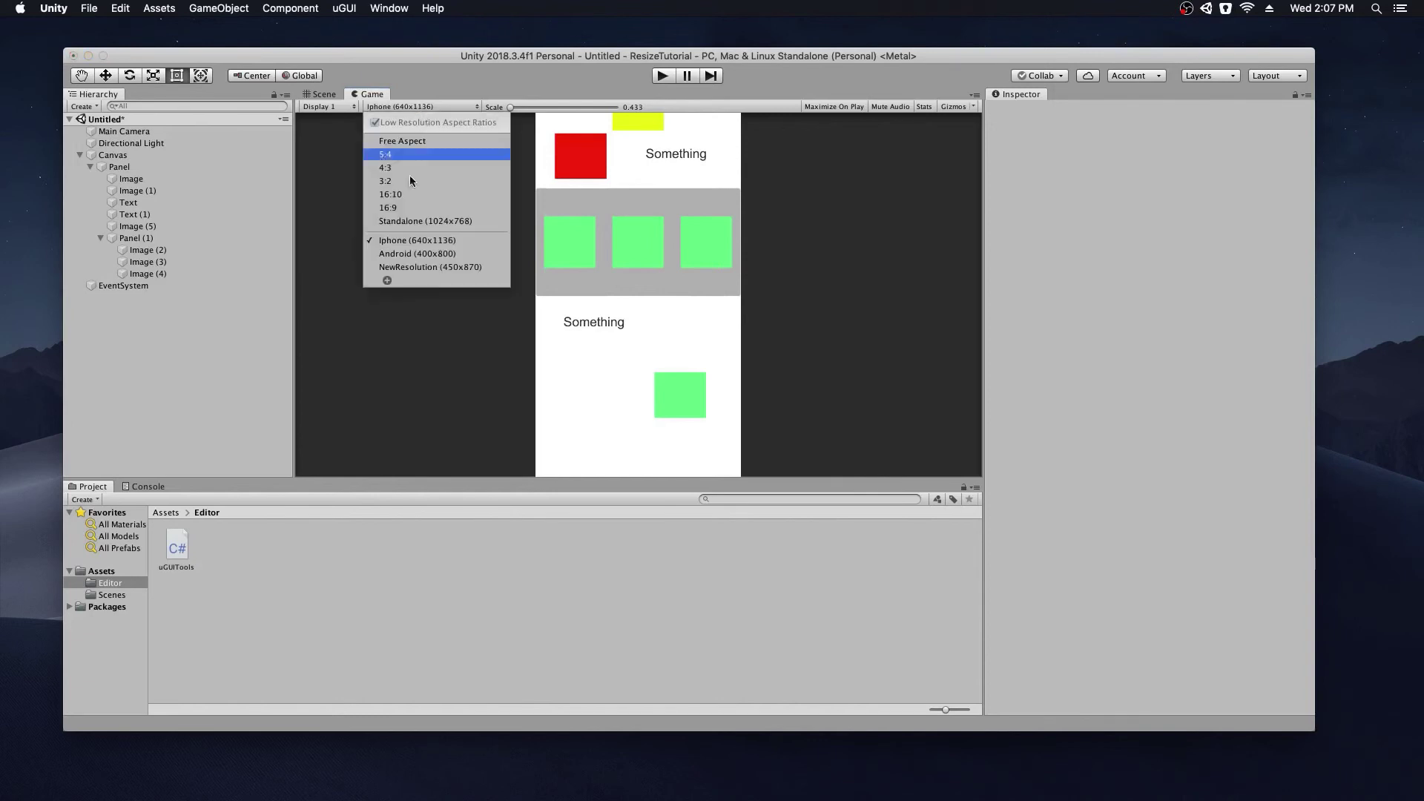
pyautogui.click(404, 253)
pyautogui.click(408, 109)
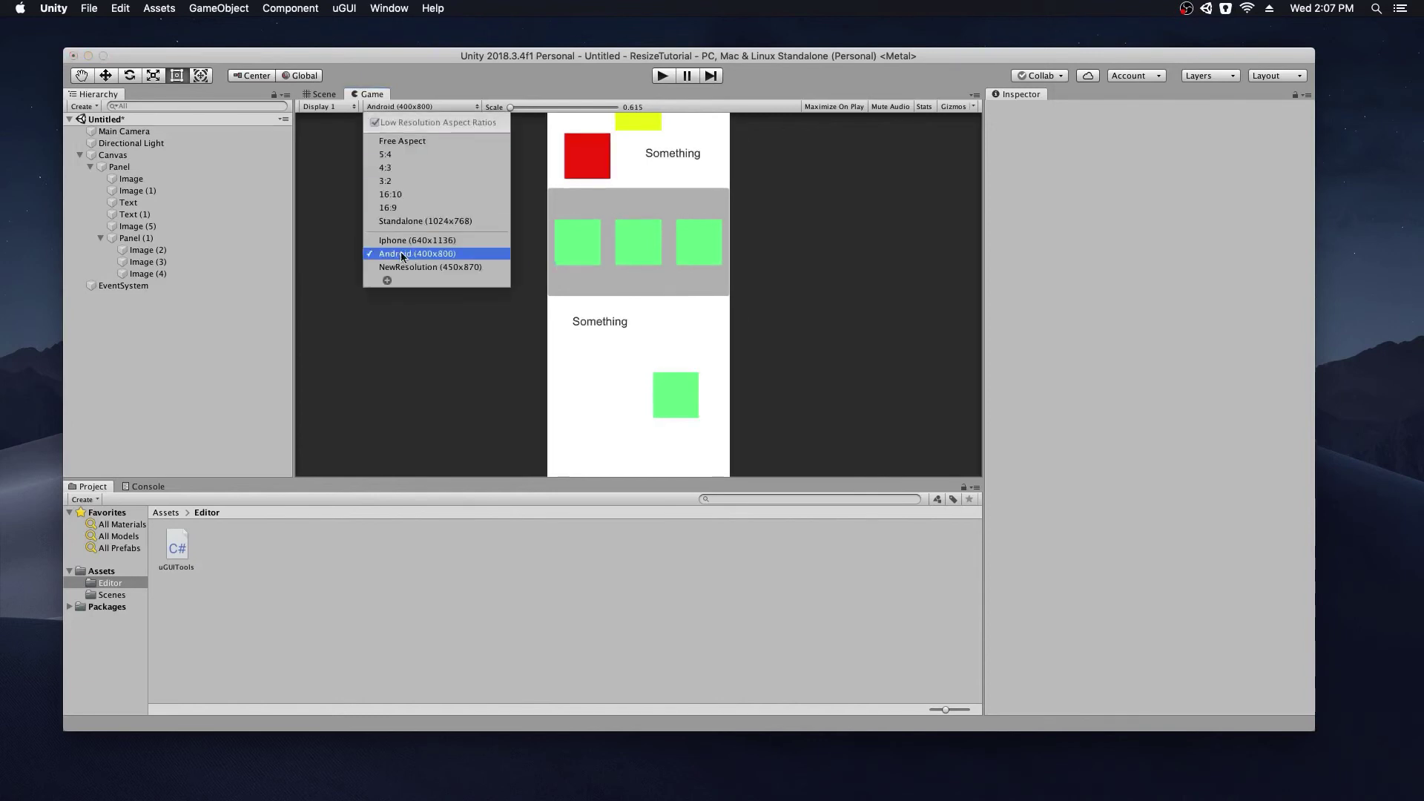
pyautogui.click(404, 267)
pyautogui.click(427, 112)
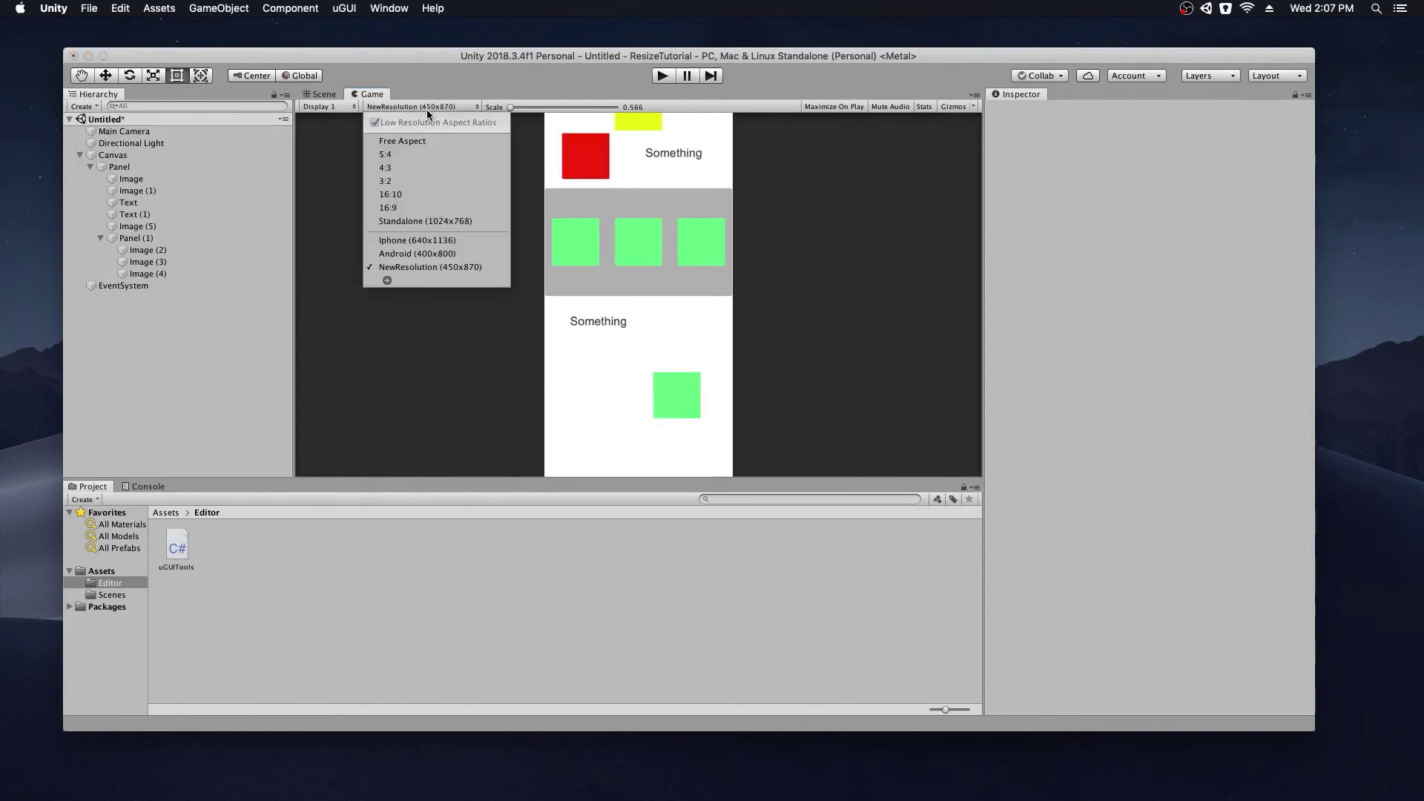
pyautogui.click(408, 241)
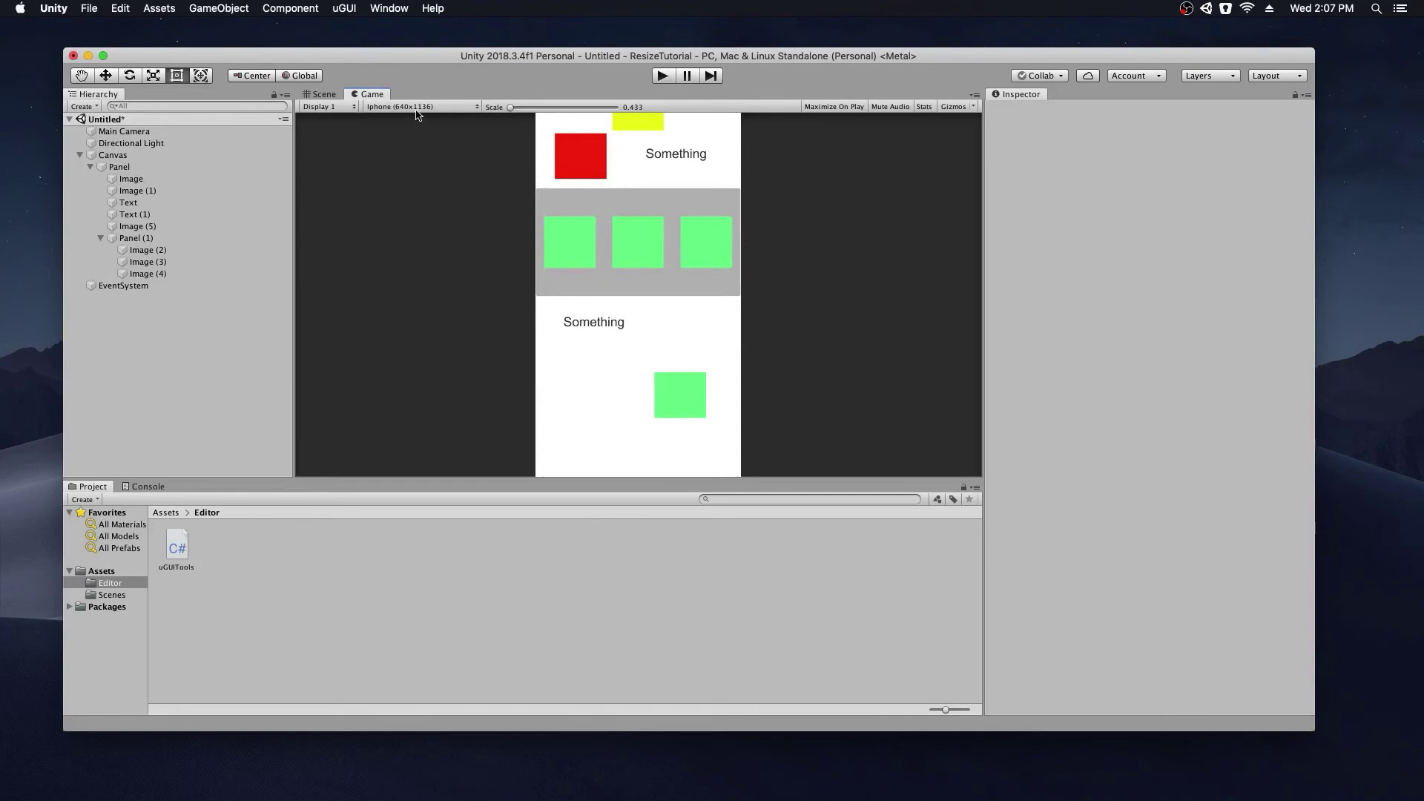
pyautogui.click(417, 111)
pyautogui.click(407, 252)
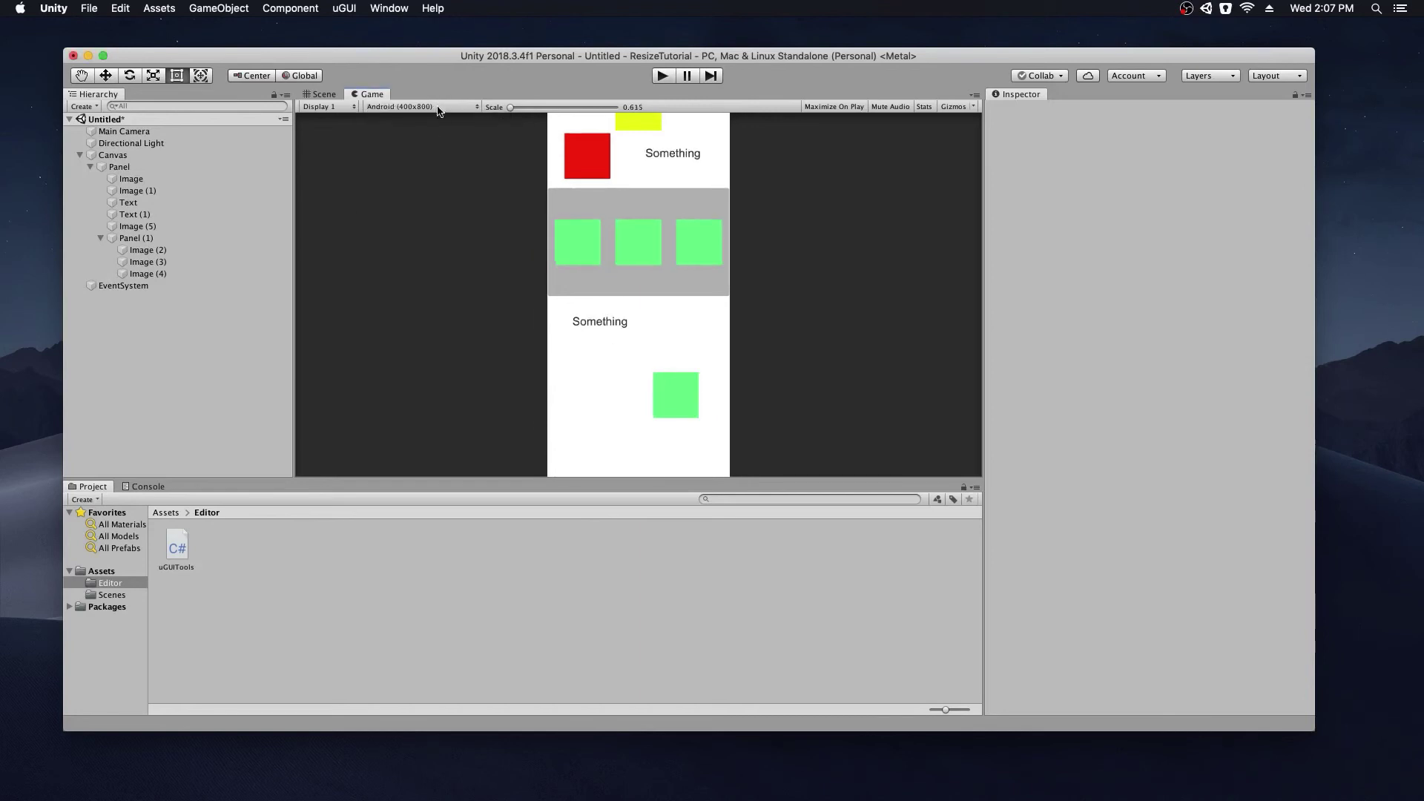
pyautogui.click(438, 112)
pyautogui.click(420, 268)
pyautogui.click(445, 107)
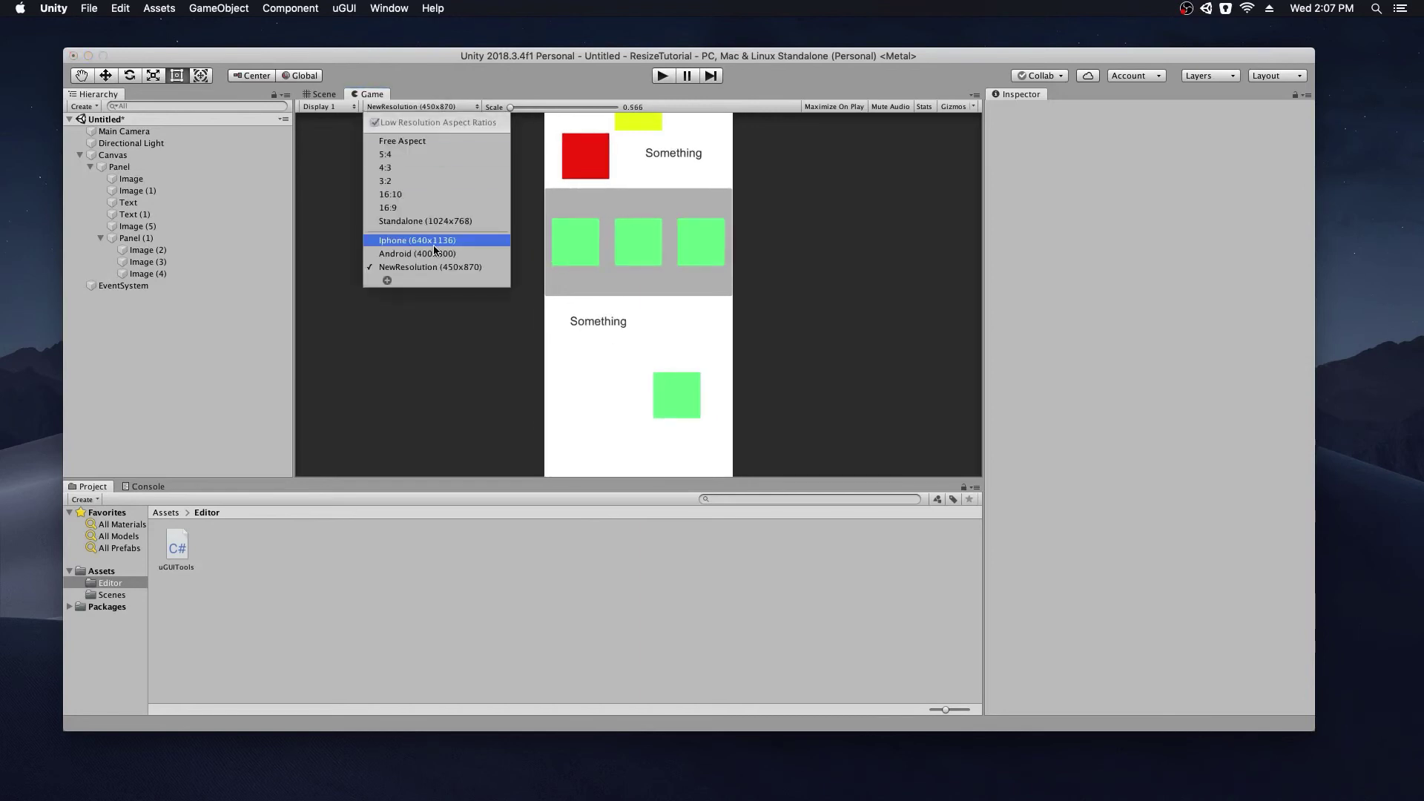
pyautogui.click(435, 253)
pyautogui.click(415, 107)
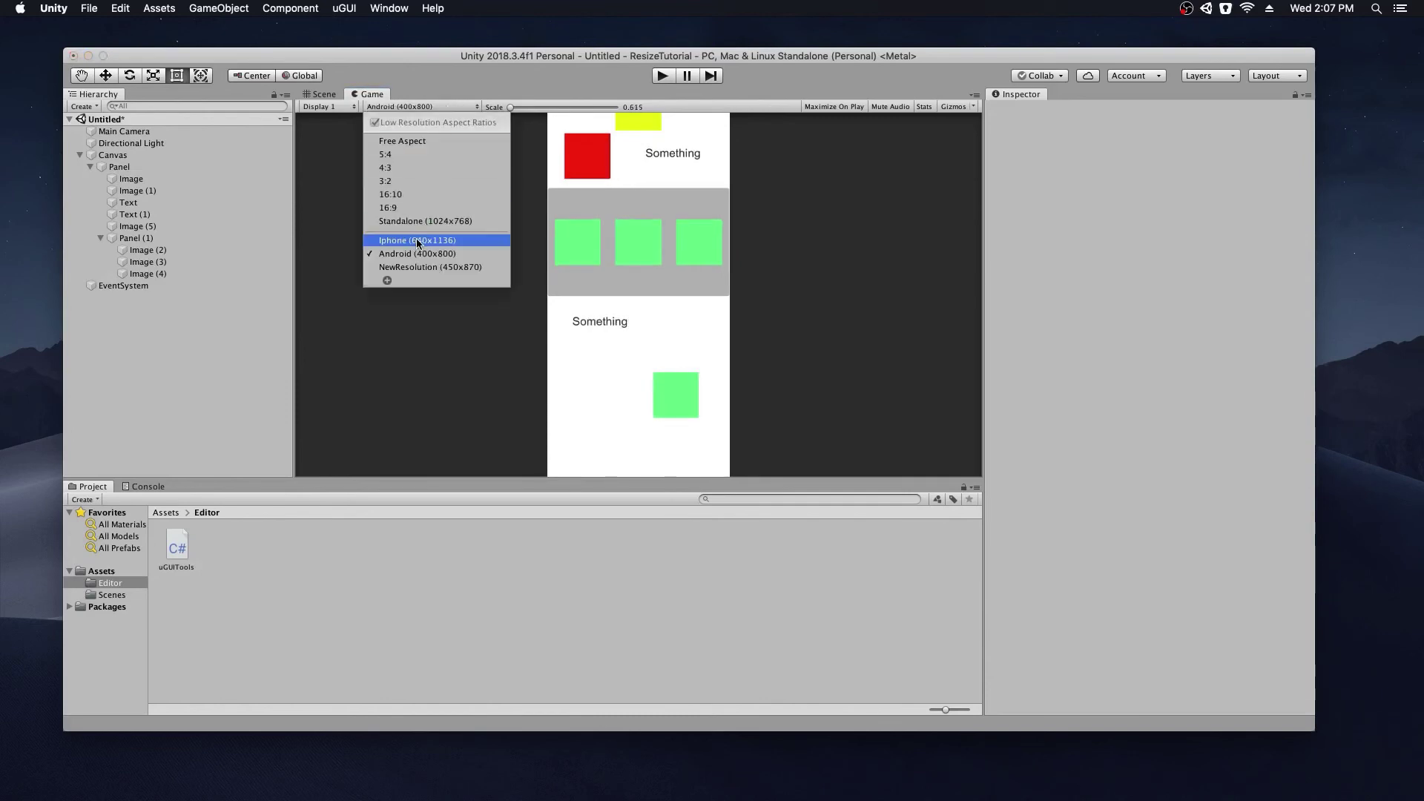
pyautogui.click(417, 241)
pyautogui.click(424, 106)
pyautogui.click(410, 240)
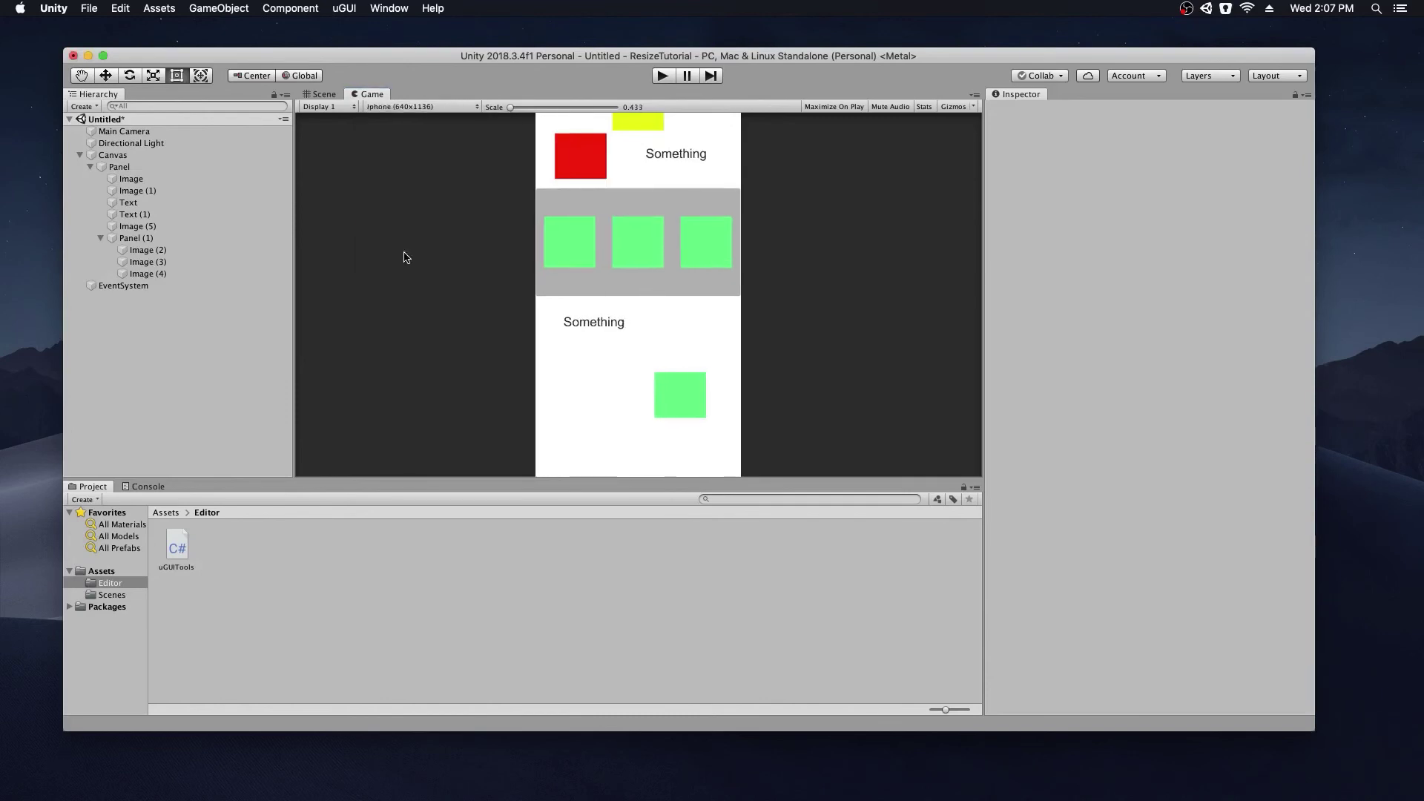
pyautogui.click(405, 107)
pyautogui.click(399, 265)
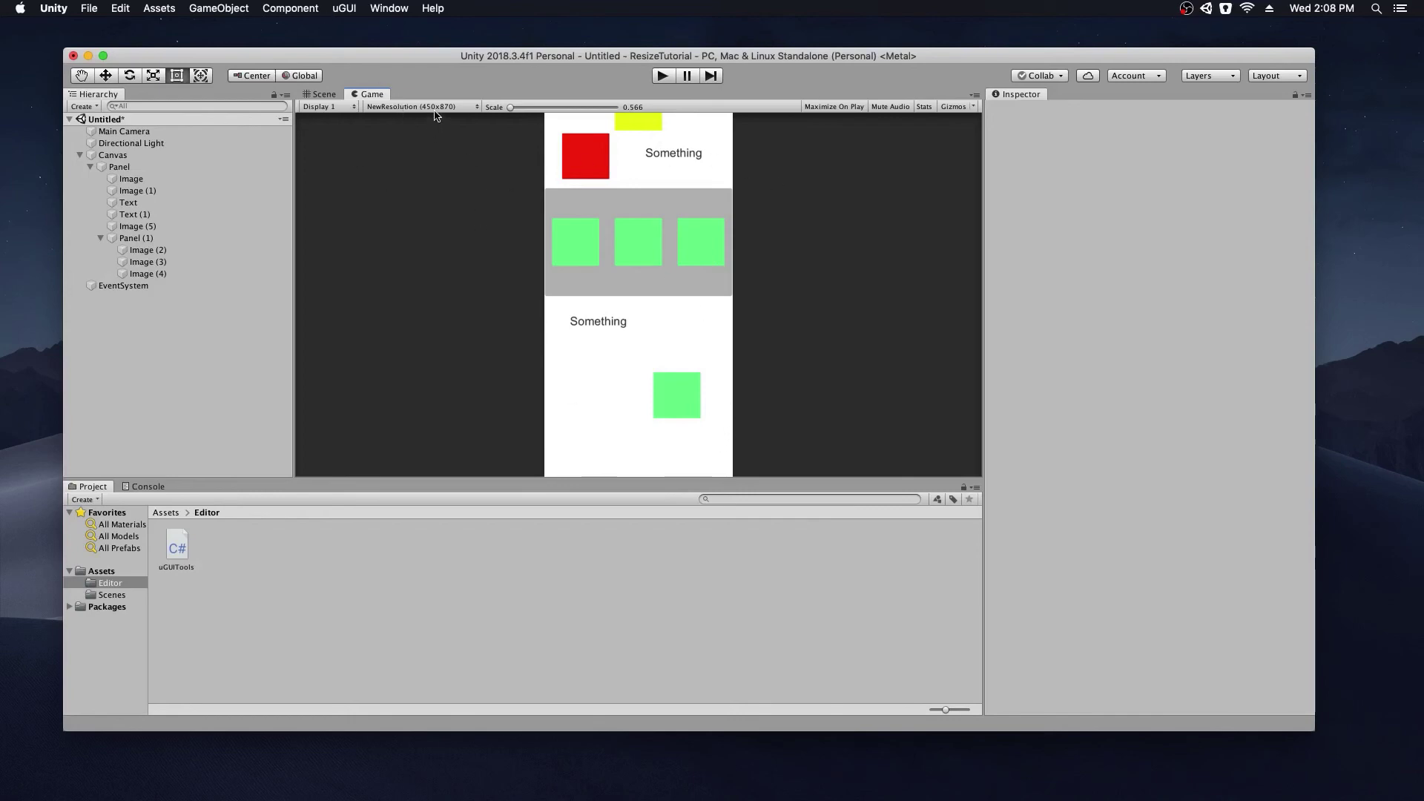
# Select Panel (1) to show its components, and collapse it and its parent Panel in the Hierarchy.
pyautogui.click(167, 237)
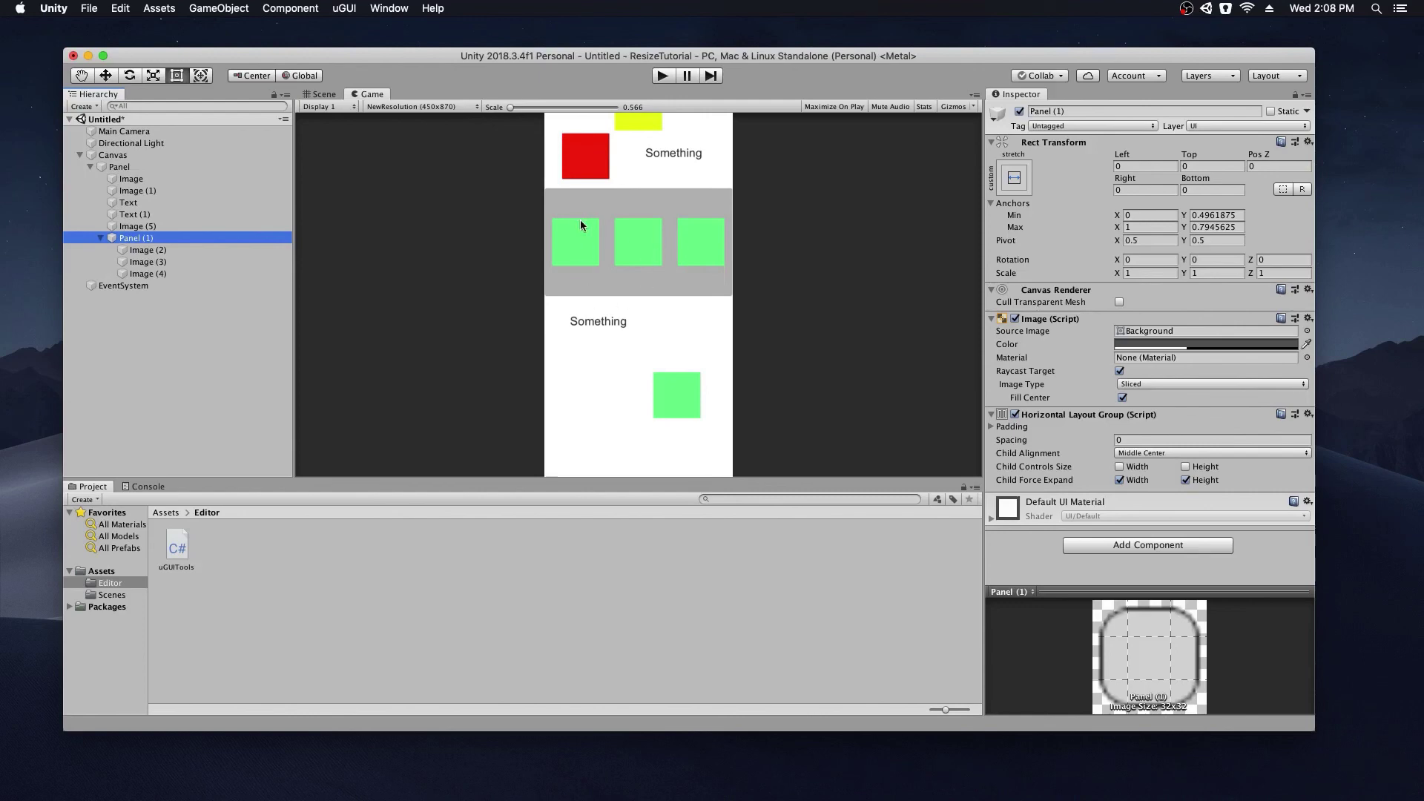
pyautogui.click(100, 237)
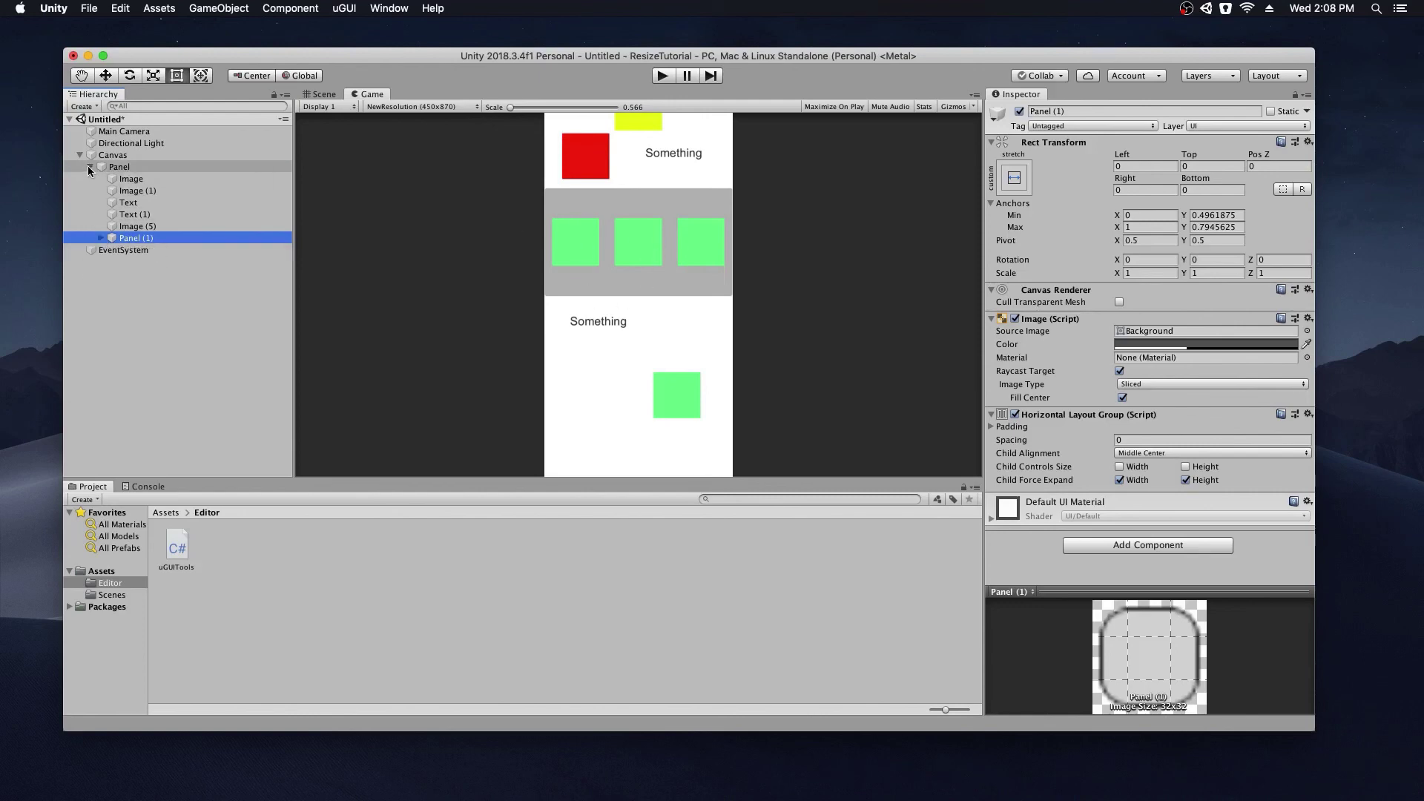
pyautogui.click(89, 167)
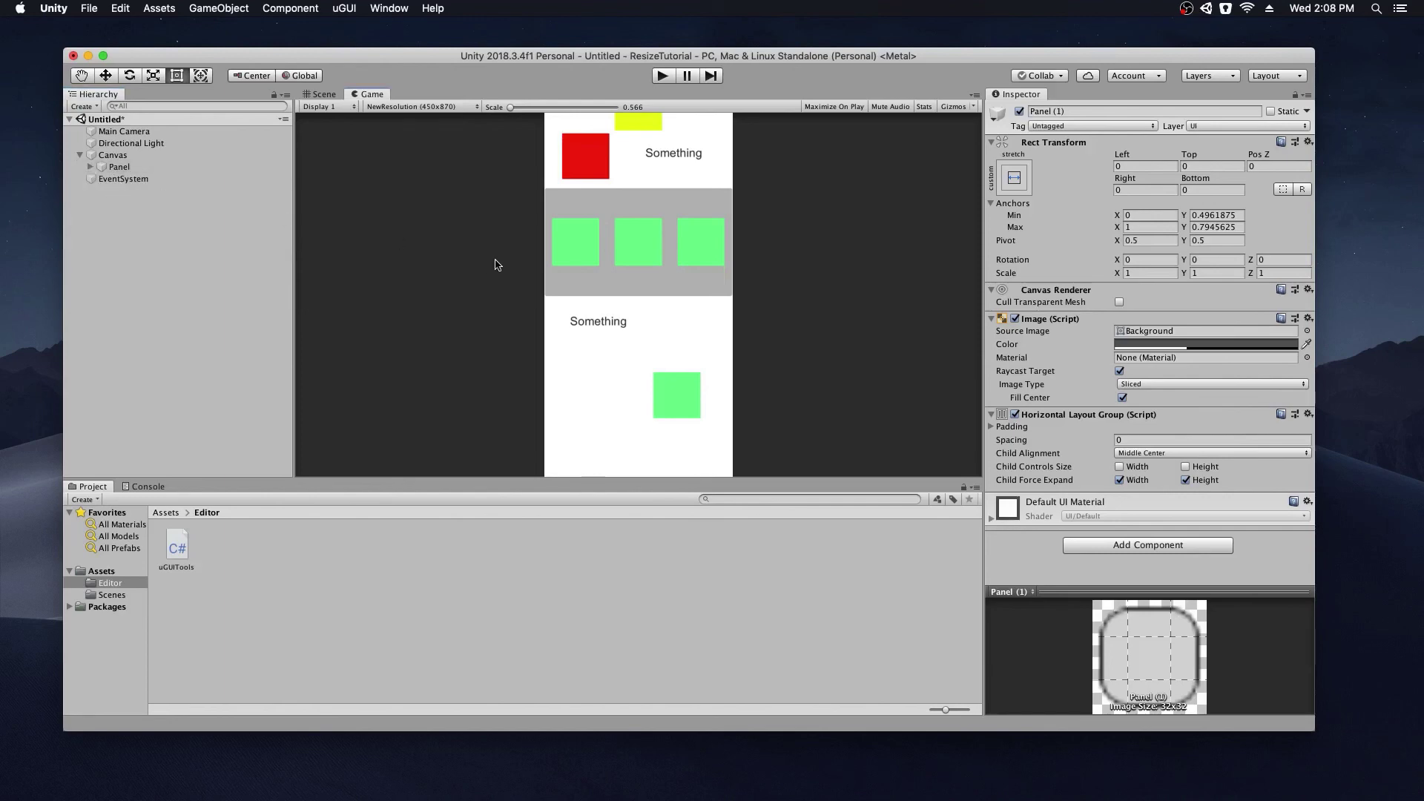